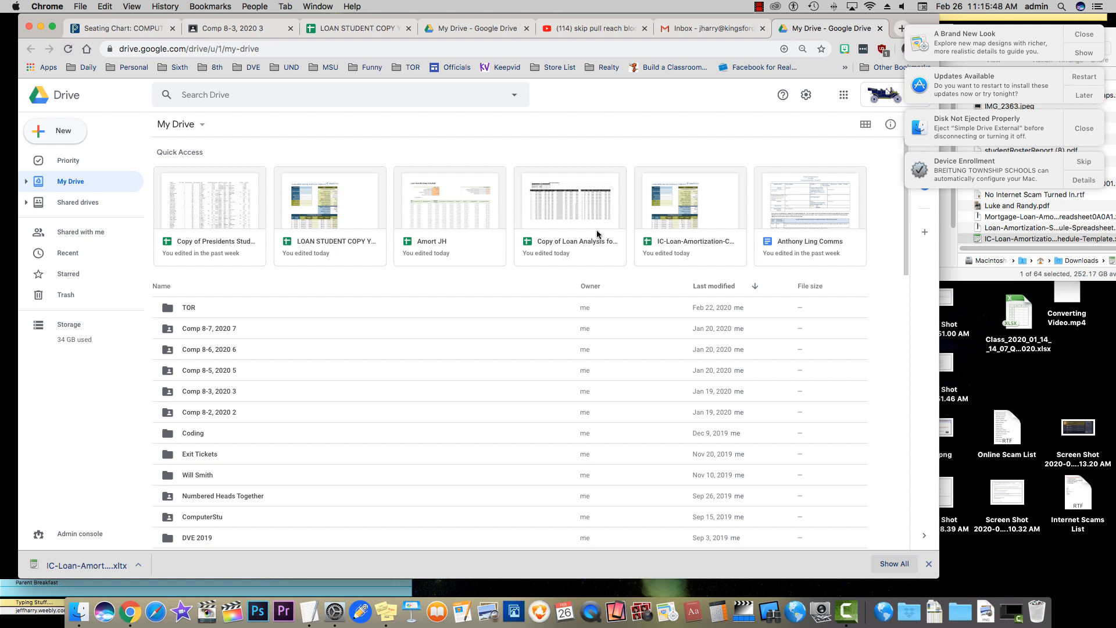
Dismiss the stacked macOS notification banners covering the My Drive window
click(1097, 6)
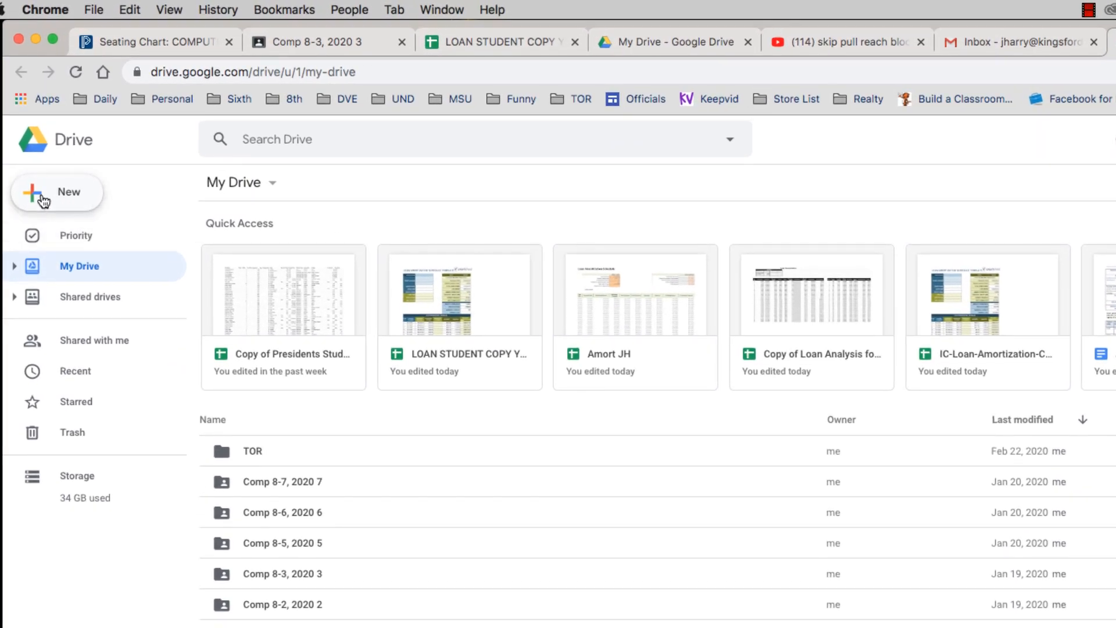
Create a new blank Google Form from Drive's New > More menu
click(43, 200)
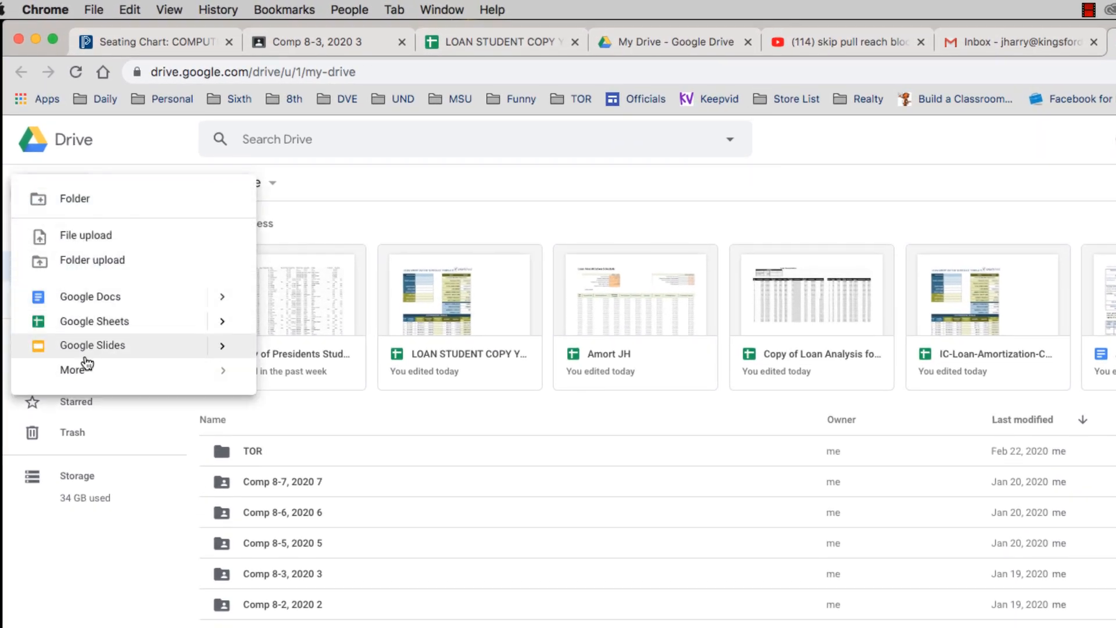
mouse_move(82, 371)
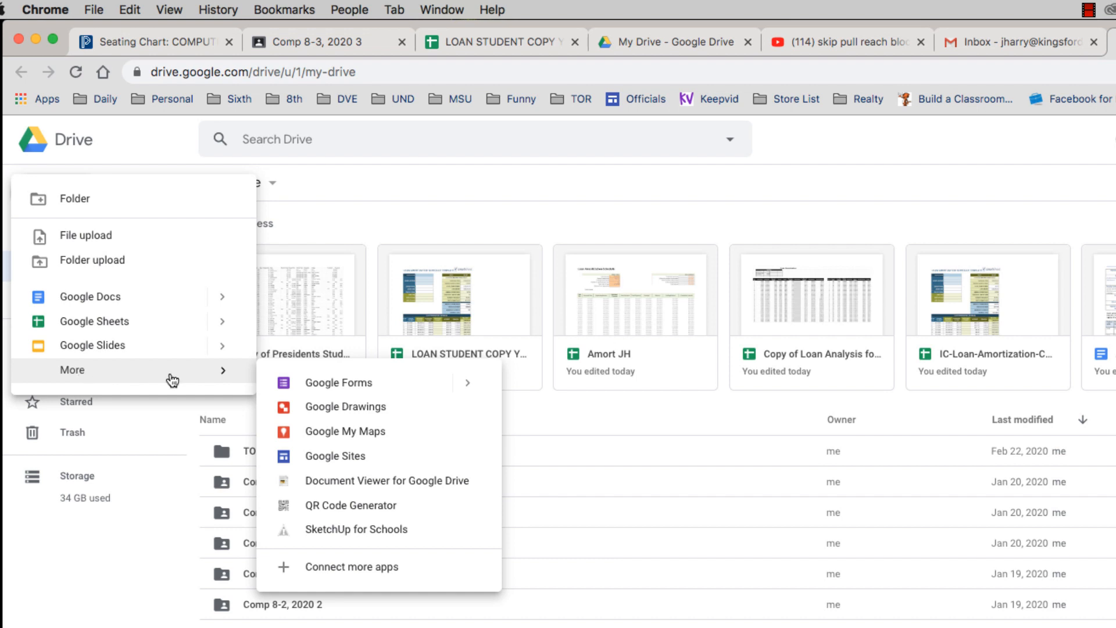
click(344, 385)
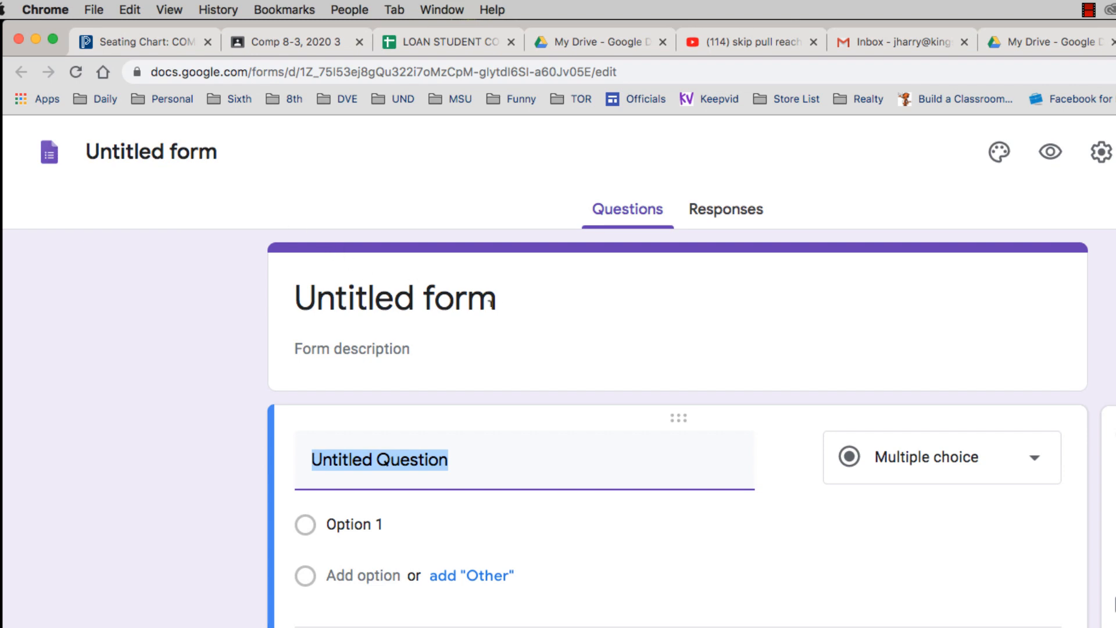
Set the form header to the illustrated bookshelf image from the Work and School themes
click(998, 154)
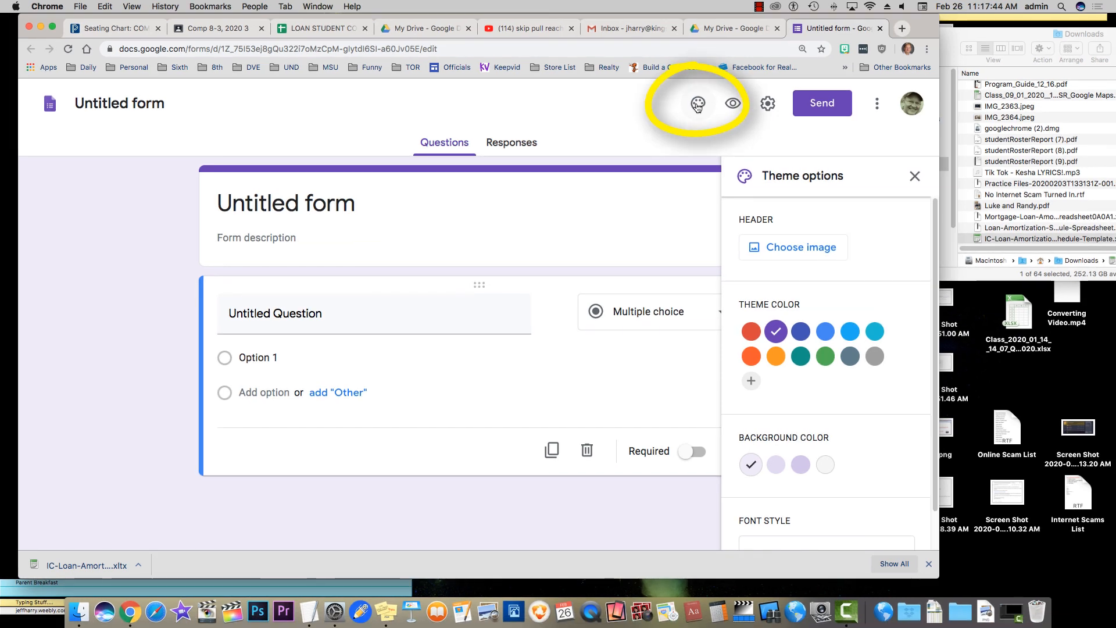
click(792, 250)
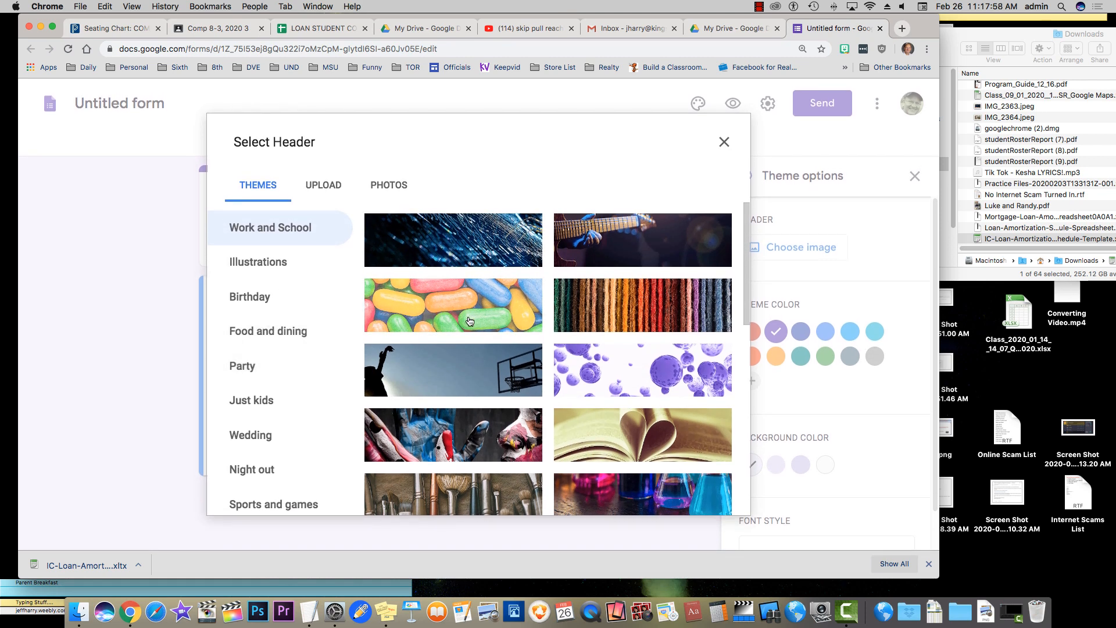
scroll(469, 321, down, 3)
scroll(470, 321, down, 2)
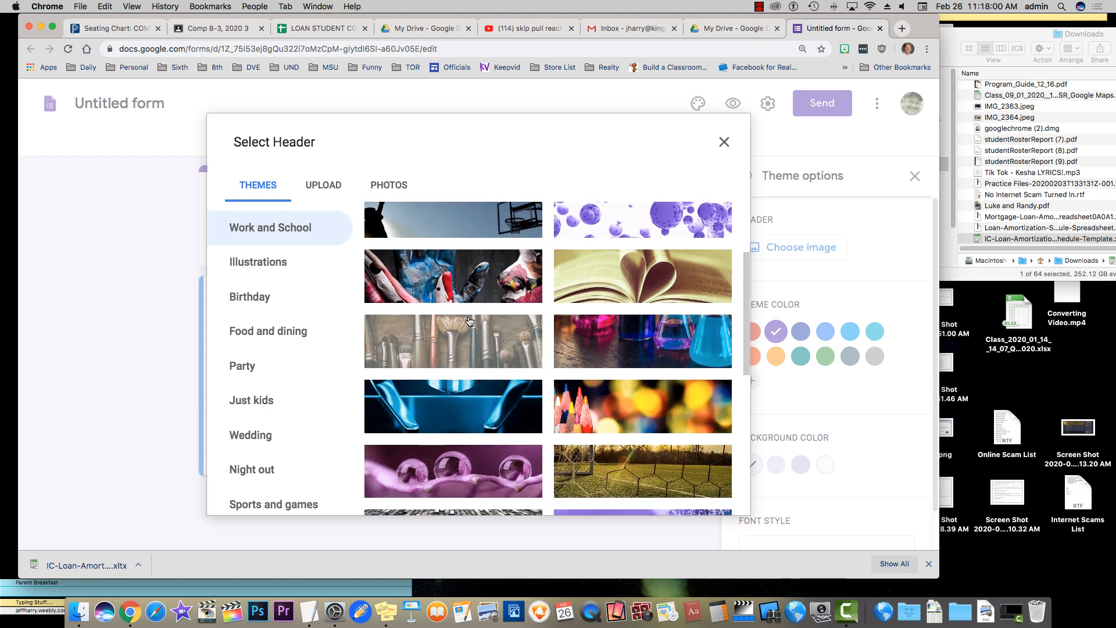
scroll(469, 321, down, 2)
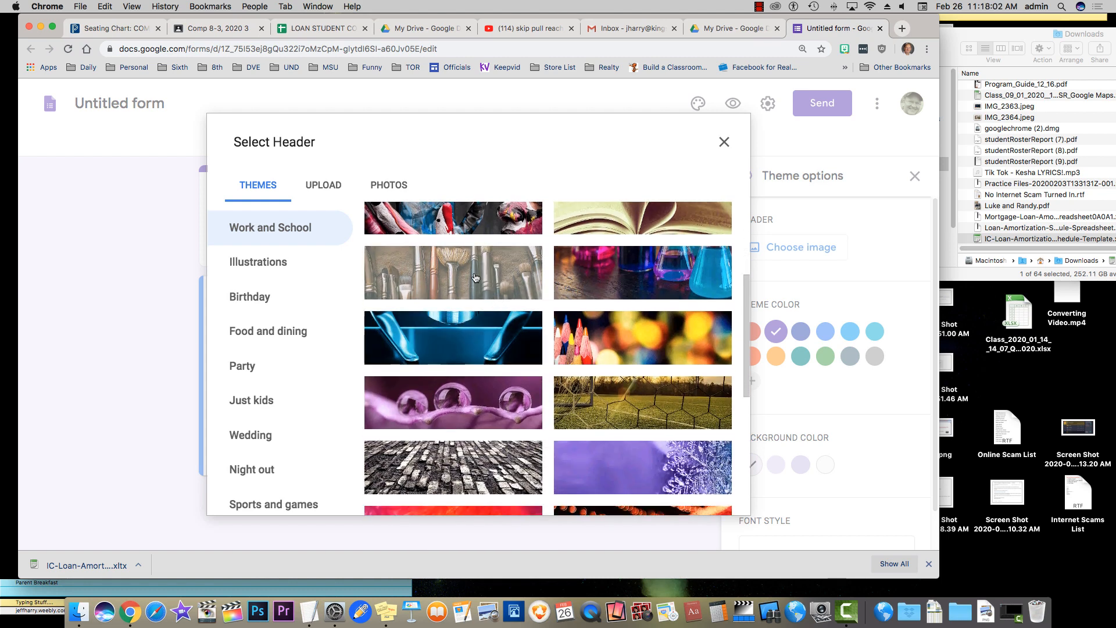
scroll(509, 285, down, 4)
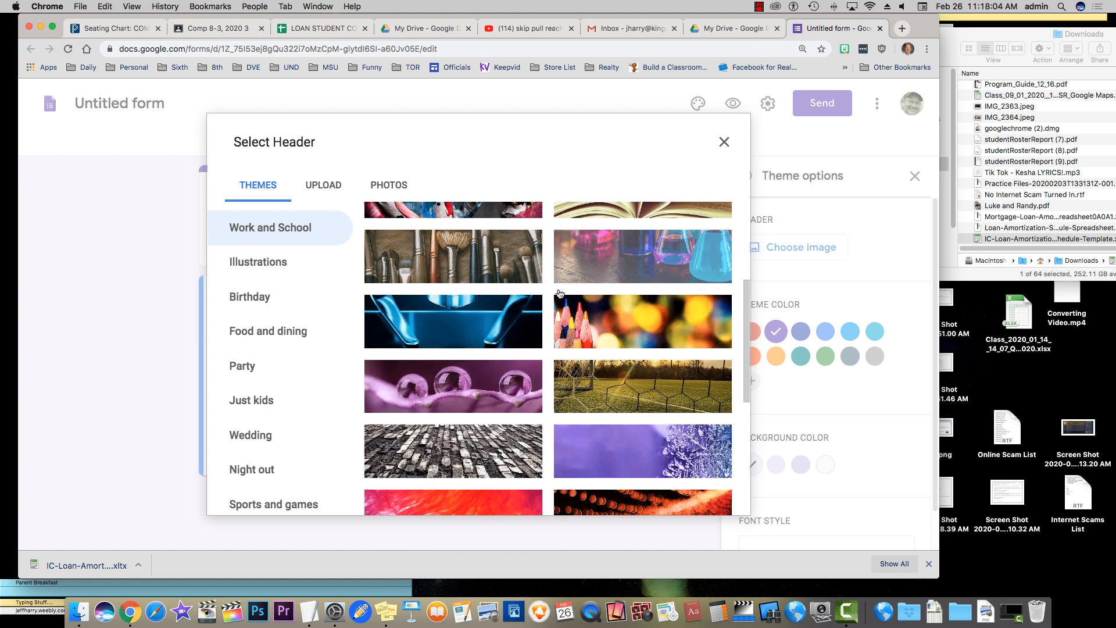
scroll(509, 285, down, 6)
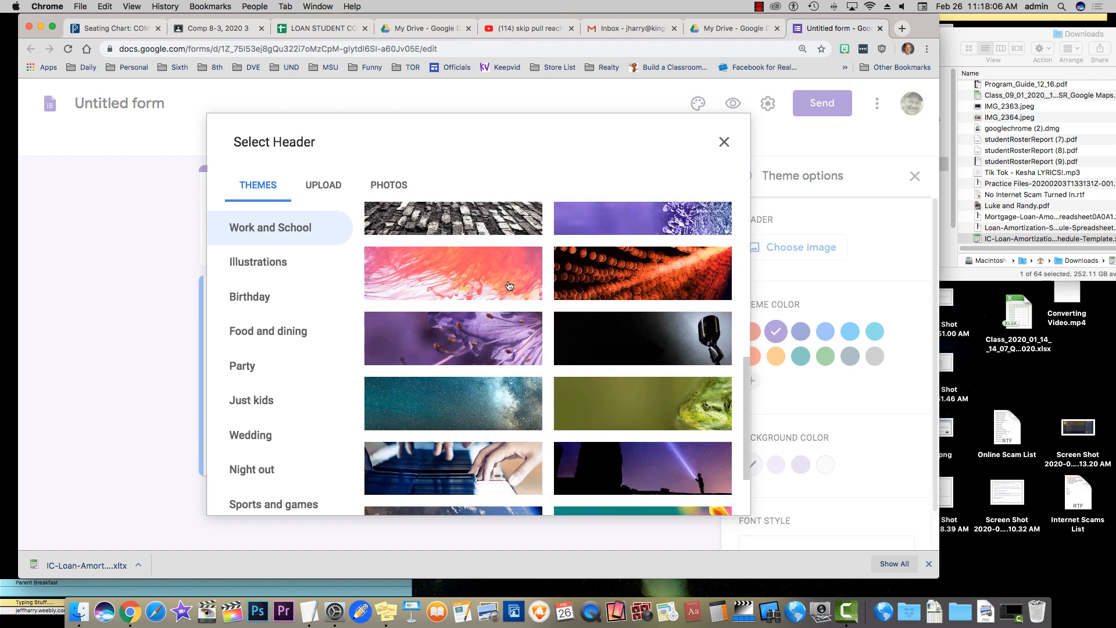
scroll(509, 285, down, 3)
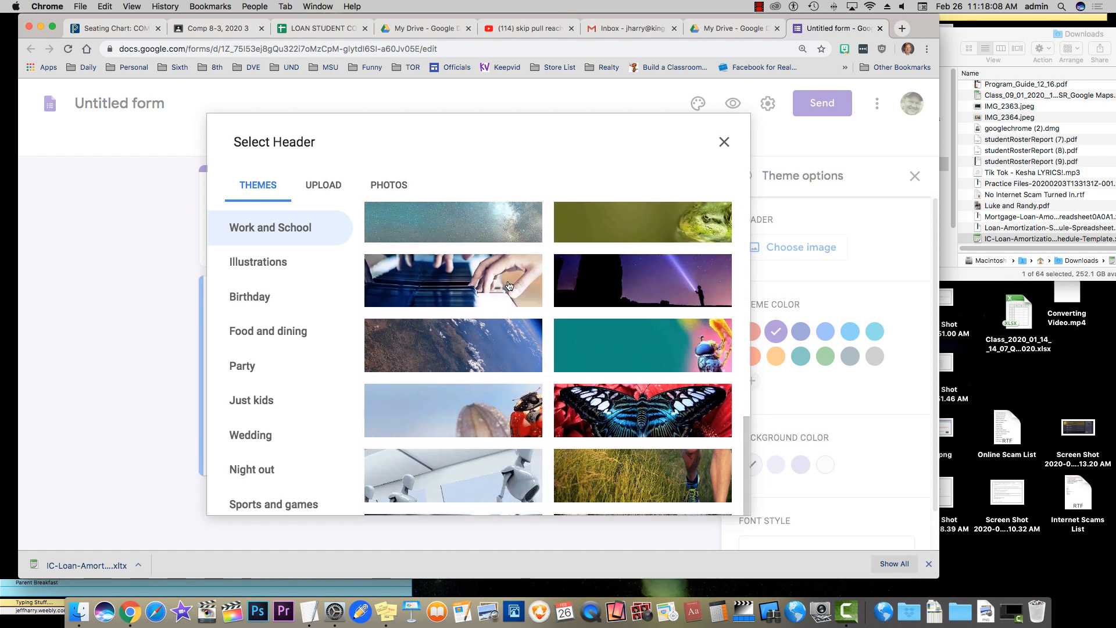
scroll(509, 285, down, 4)
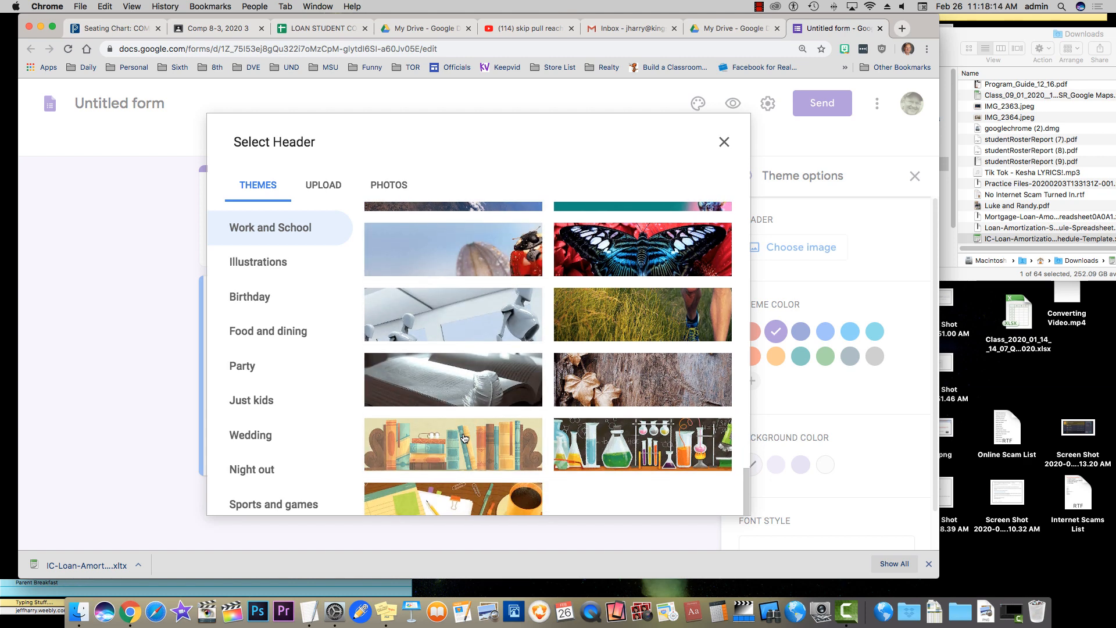
click(464, 438)
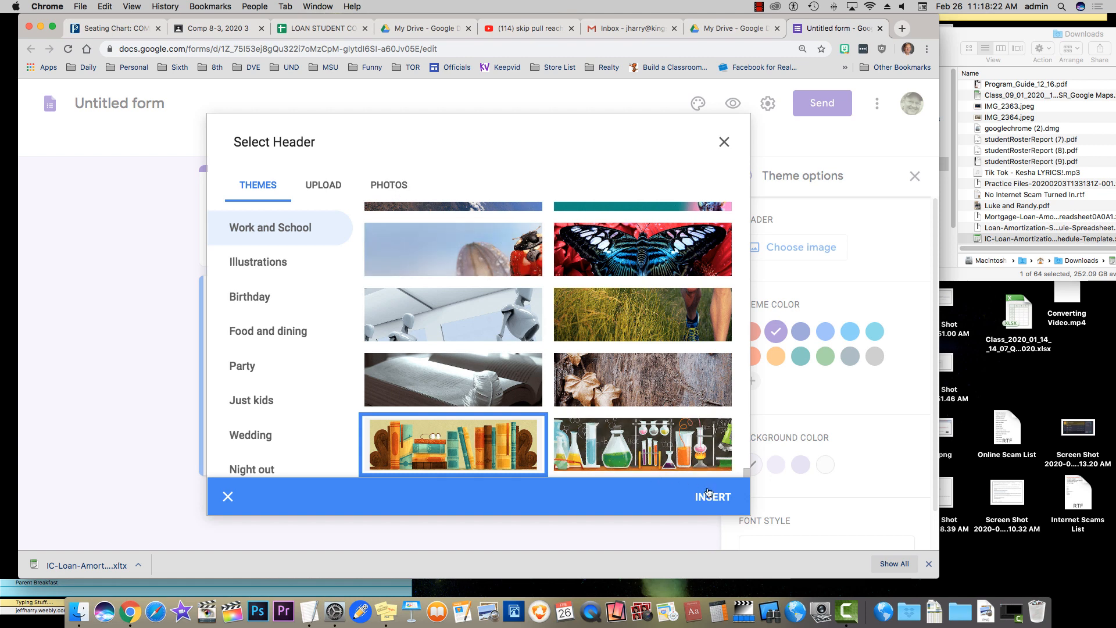
click(715, 498)
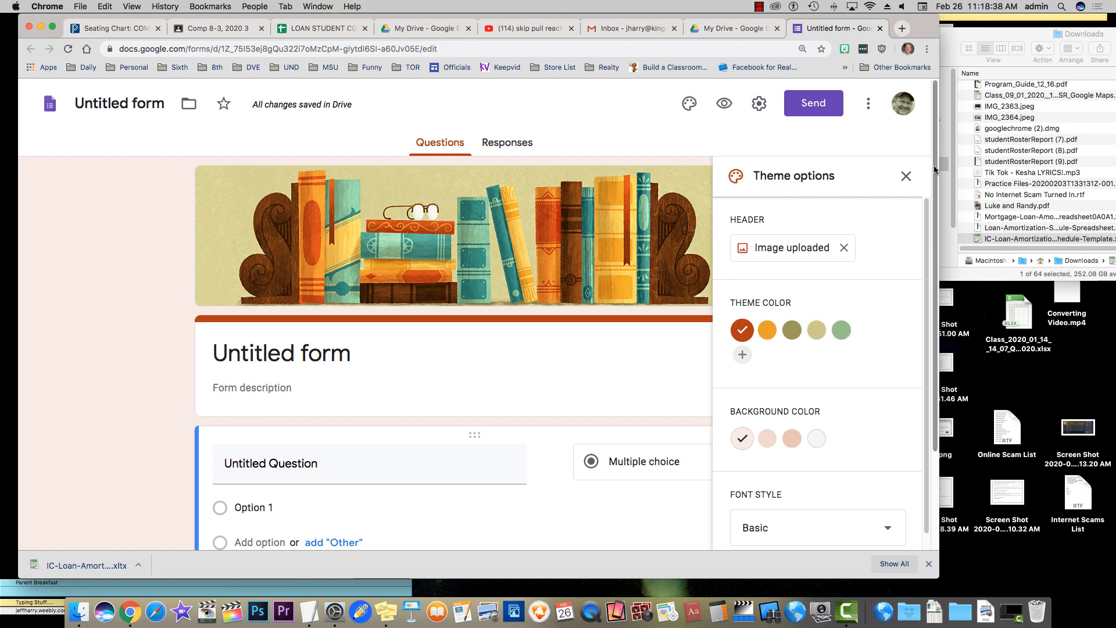
Title the form and its Drive document name 'Kagan Structures'
click(906, 177)
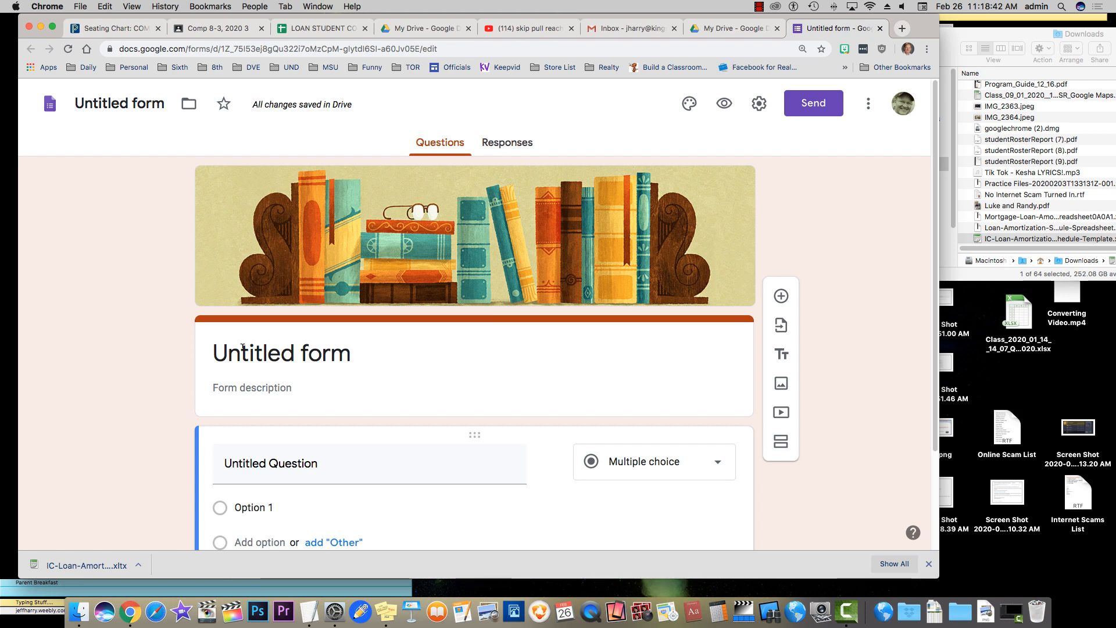
click(280, 354)
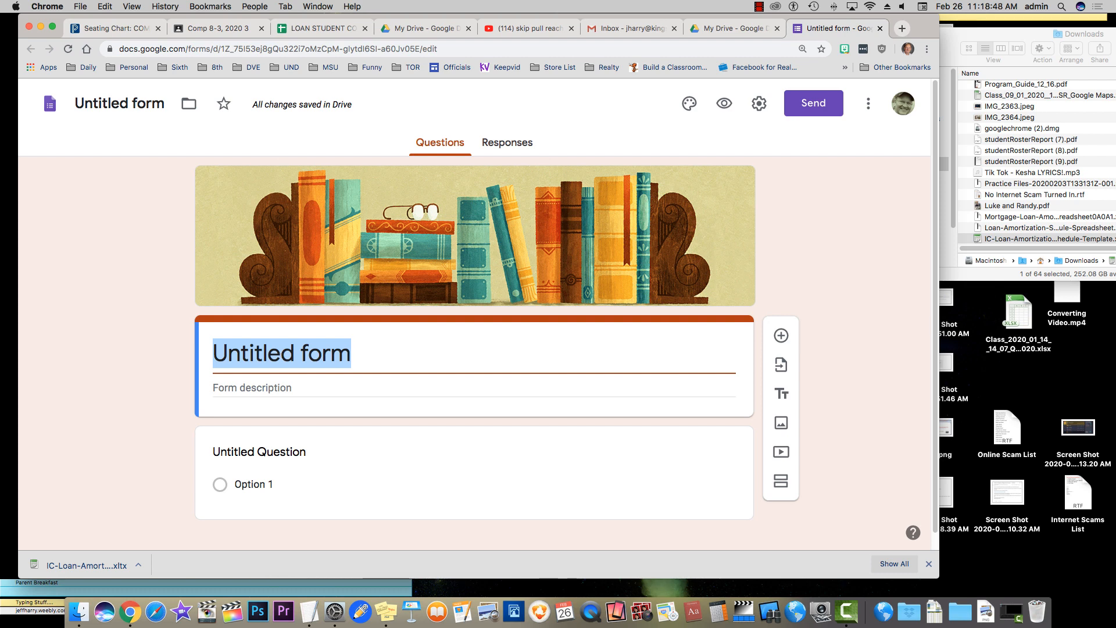
text(Kagan Stru)
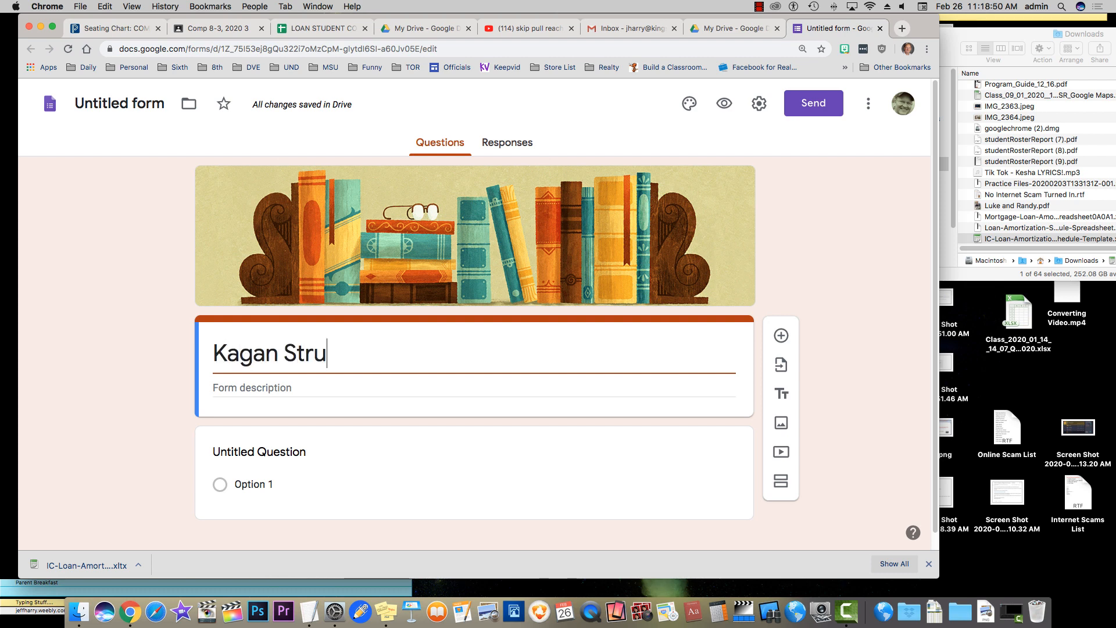
text(ctures)
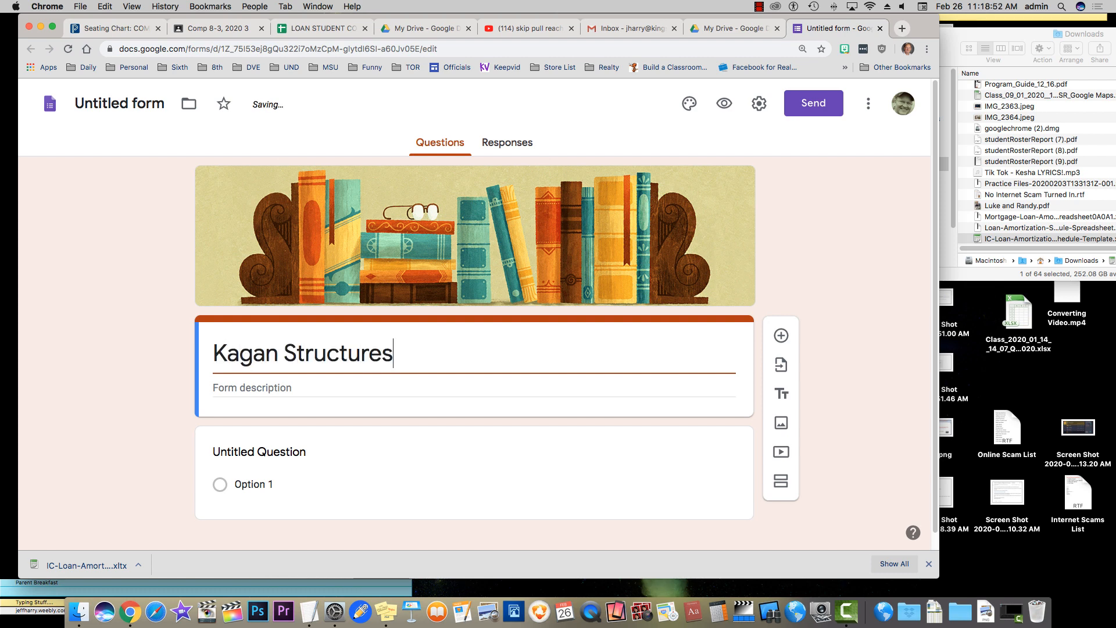
click(102, 265)
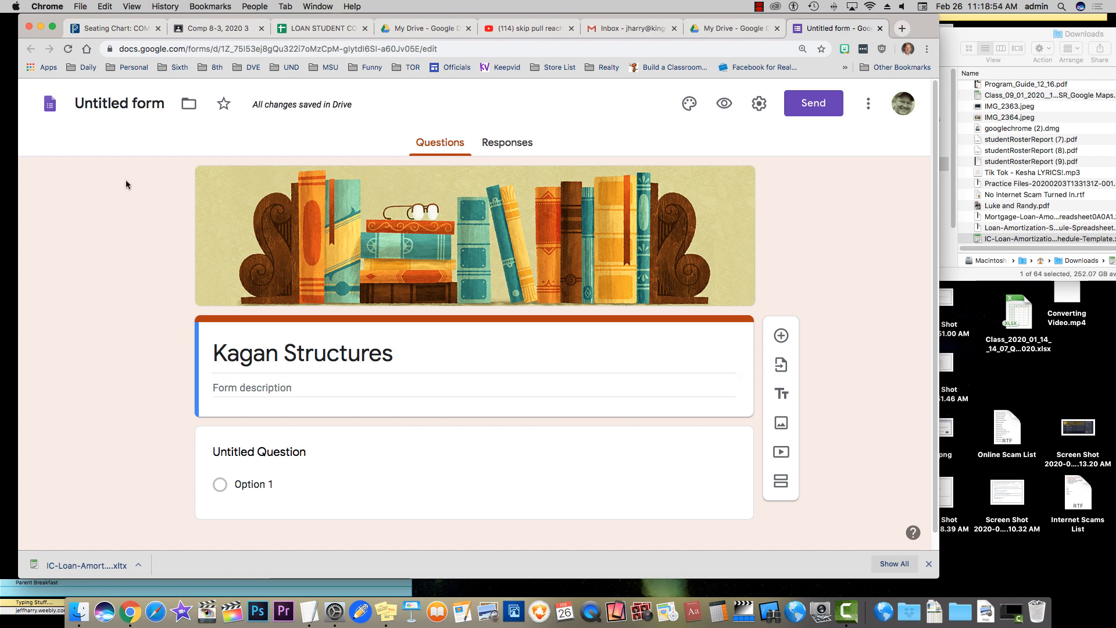
click(114, 106)
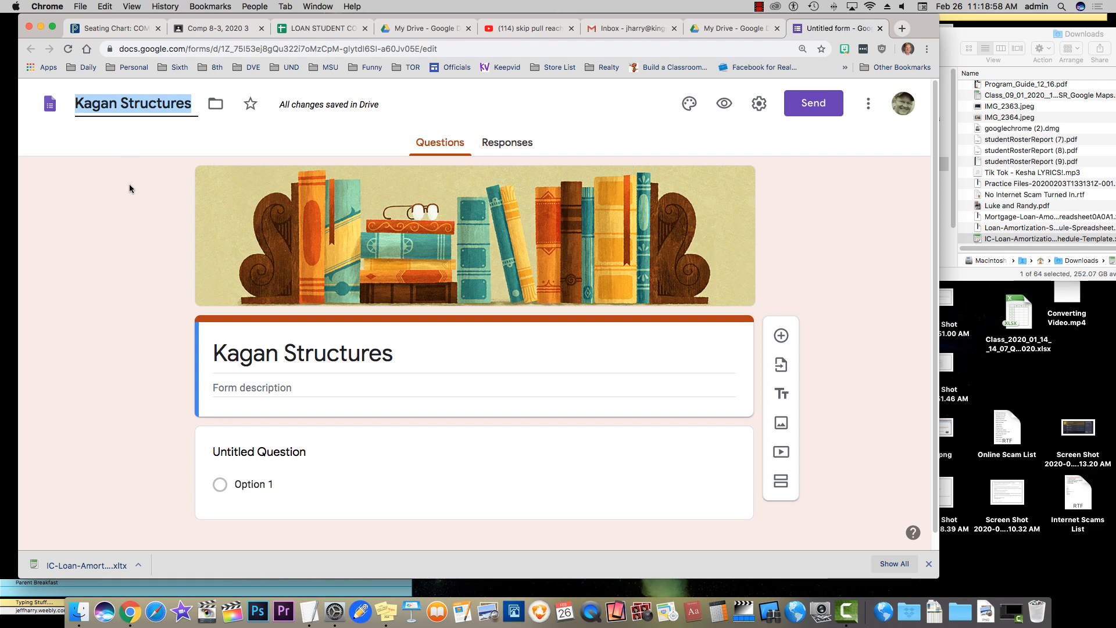
click(143, 232)
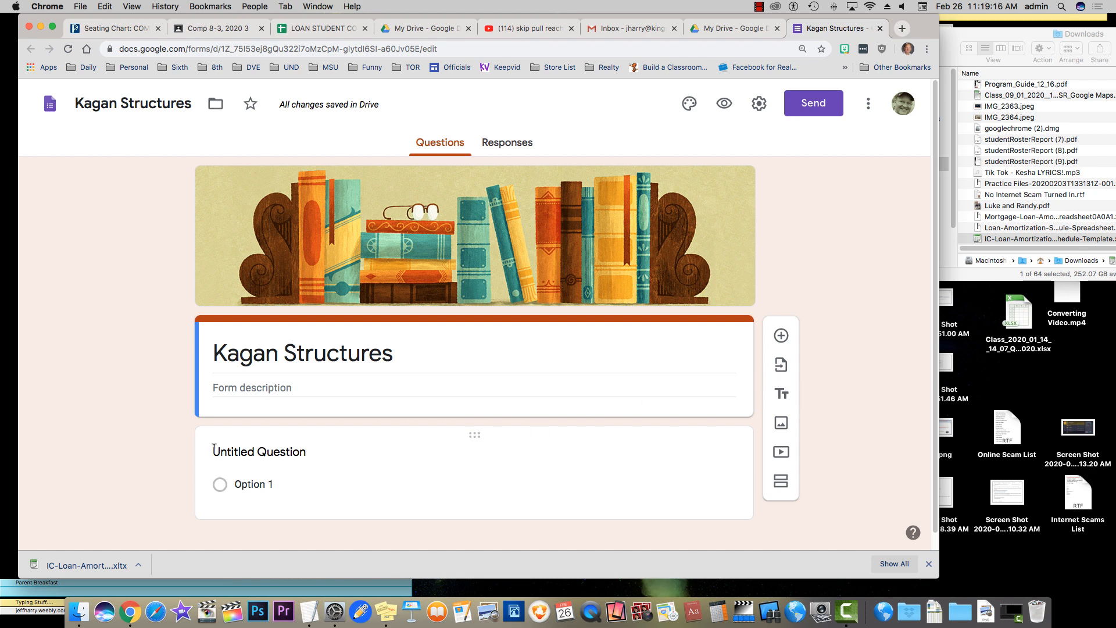
Make the first question a required short-answer question titled 'First Name'
click(274, 452)
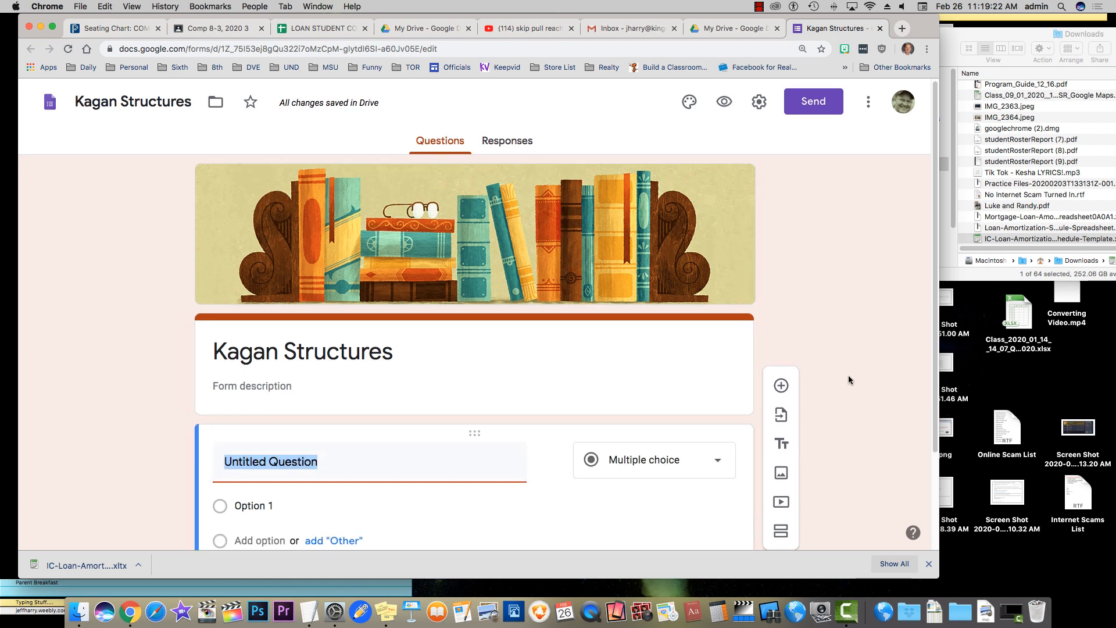
scroll(848, 374, down, 3)
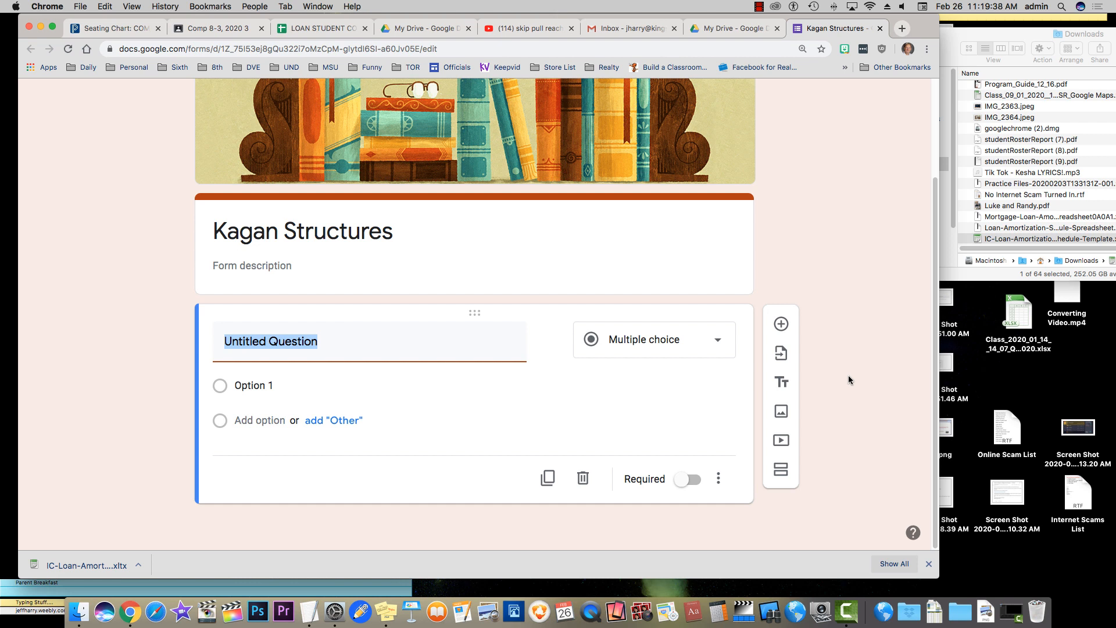
text(First )
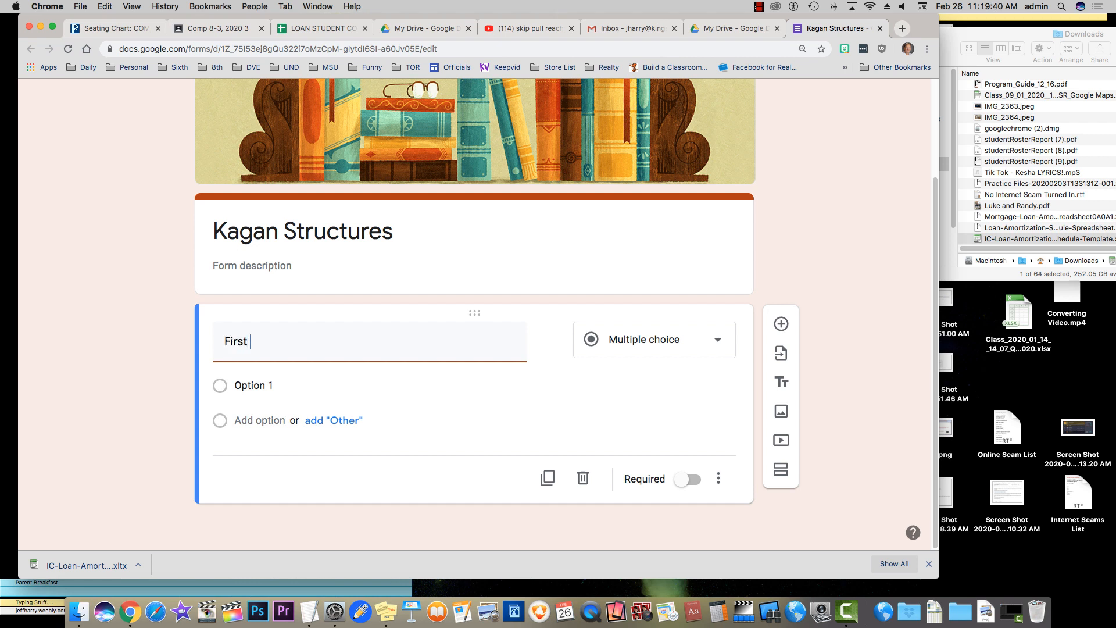
text(Name)
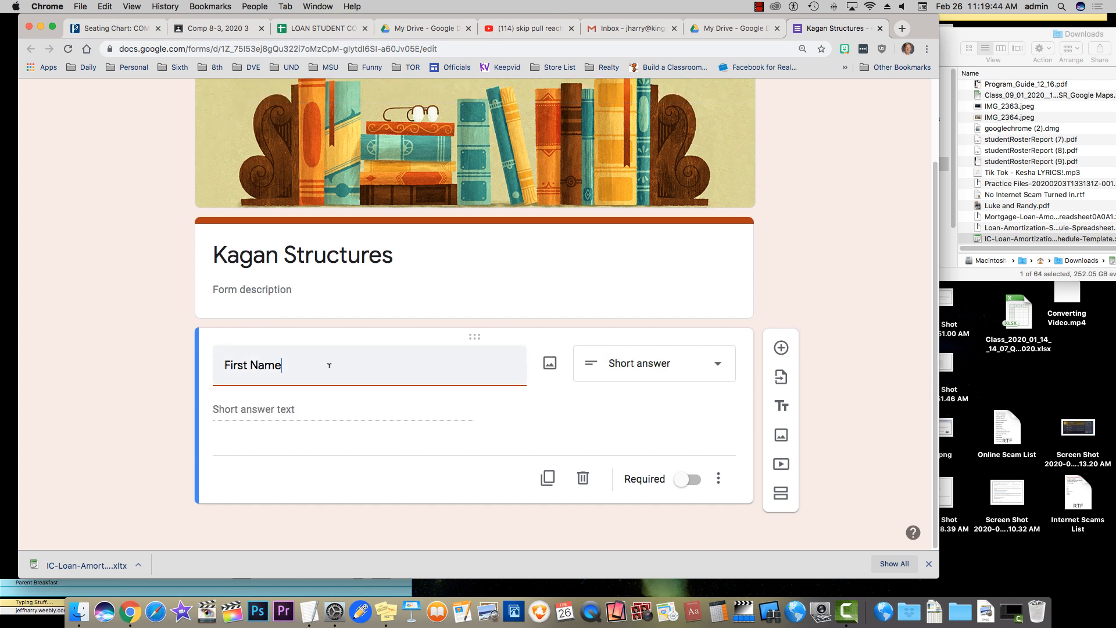
click(692, 370)
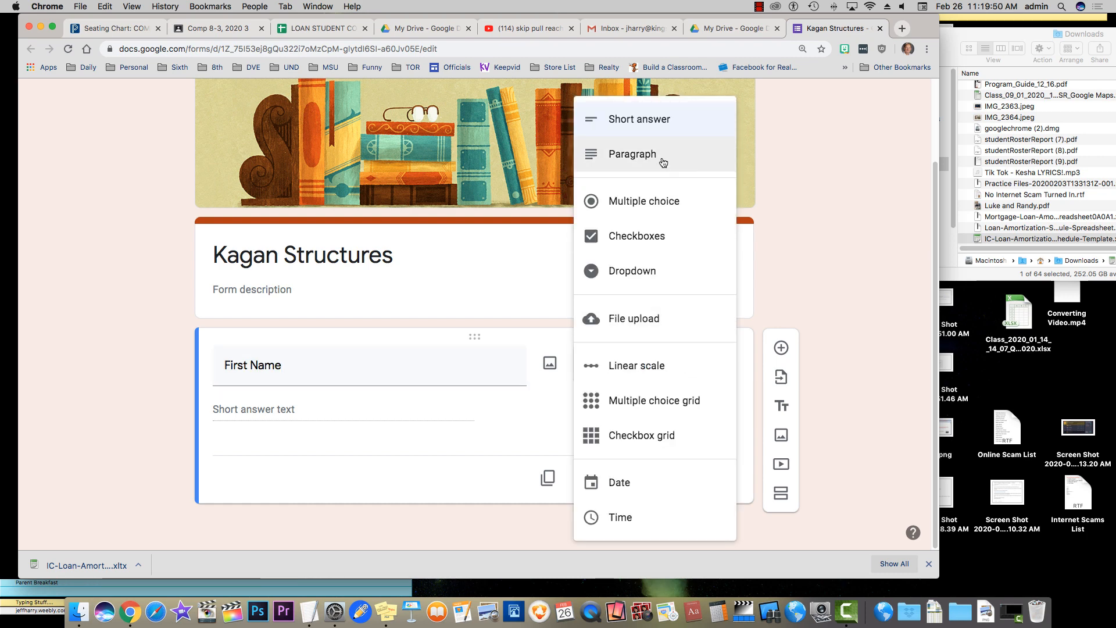
click(630, 123)
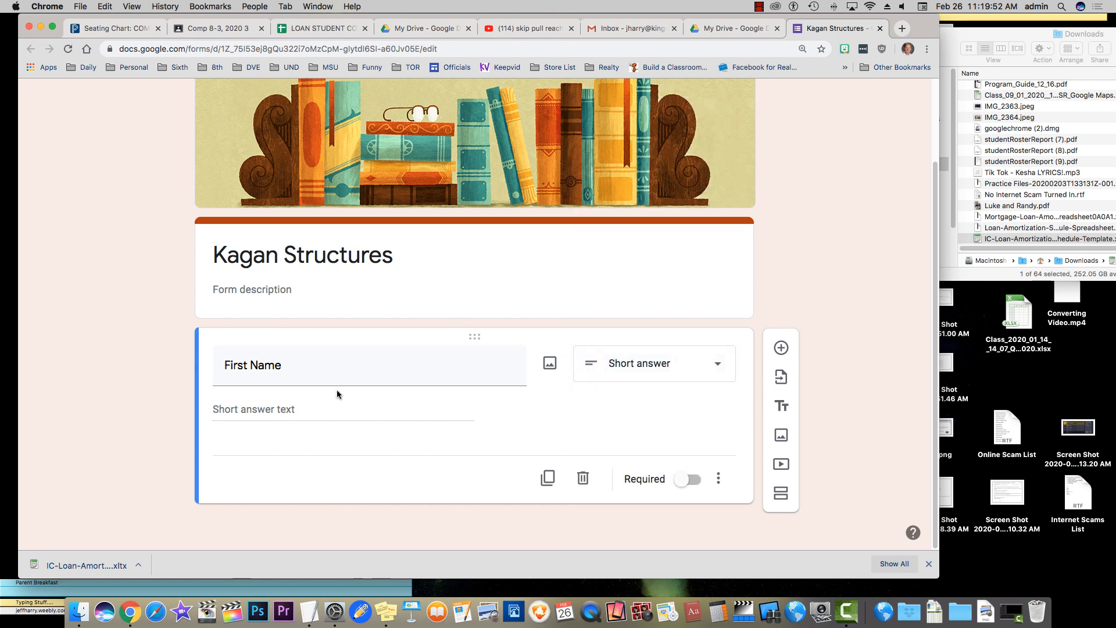
click(692, 484)
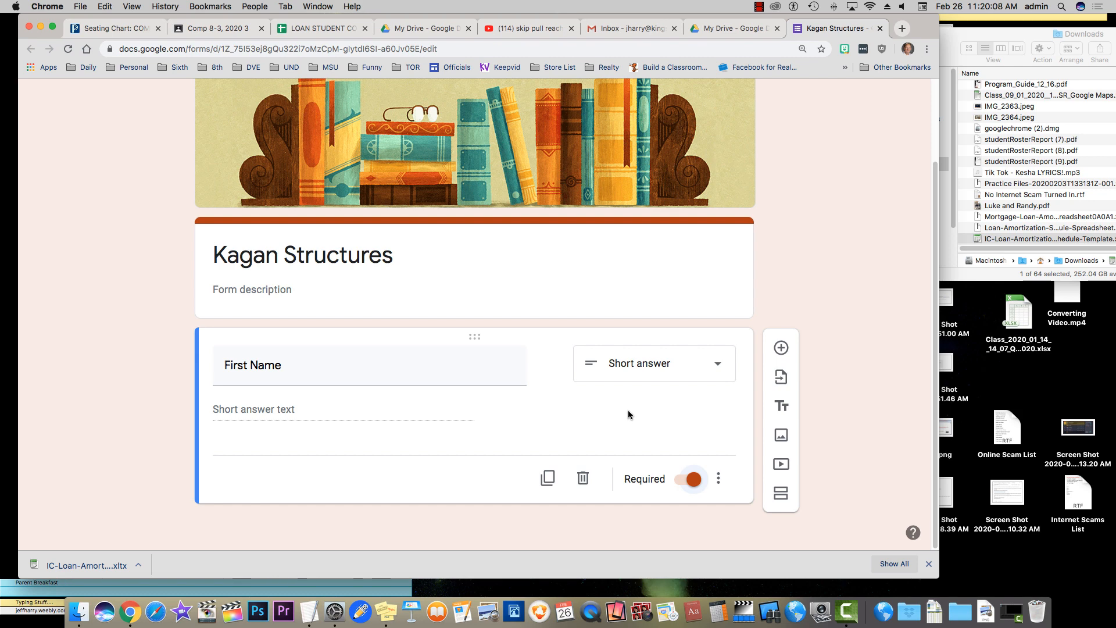
Duplicate the First Name question and retitle the copy 'Last Name'
click(547, 478)
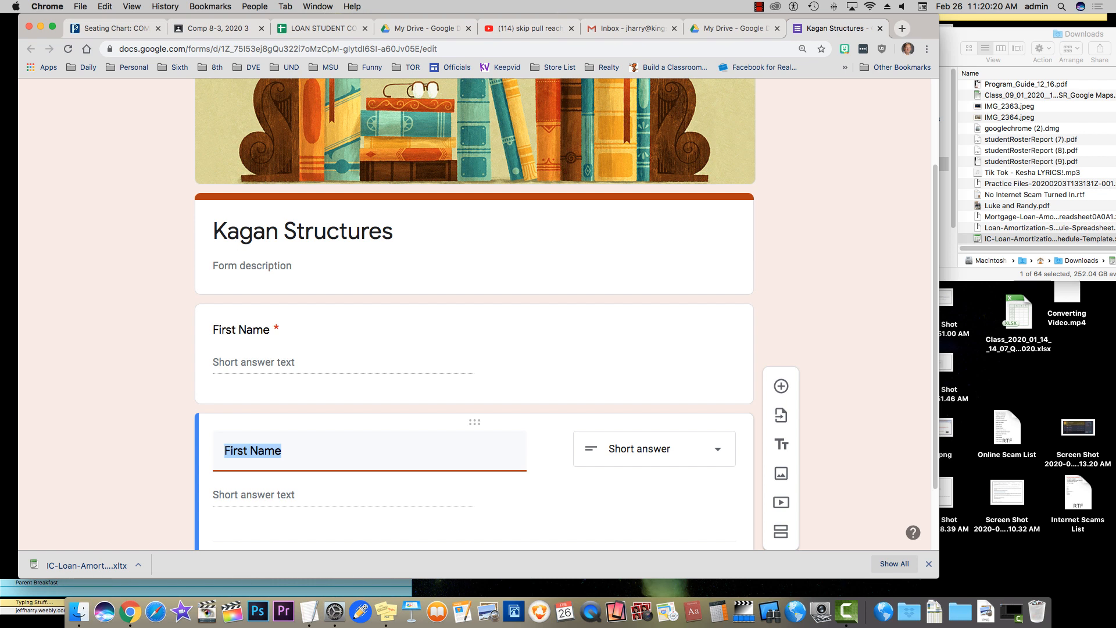
text(Last Name)
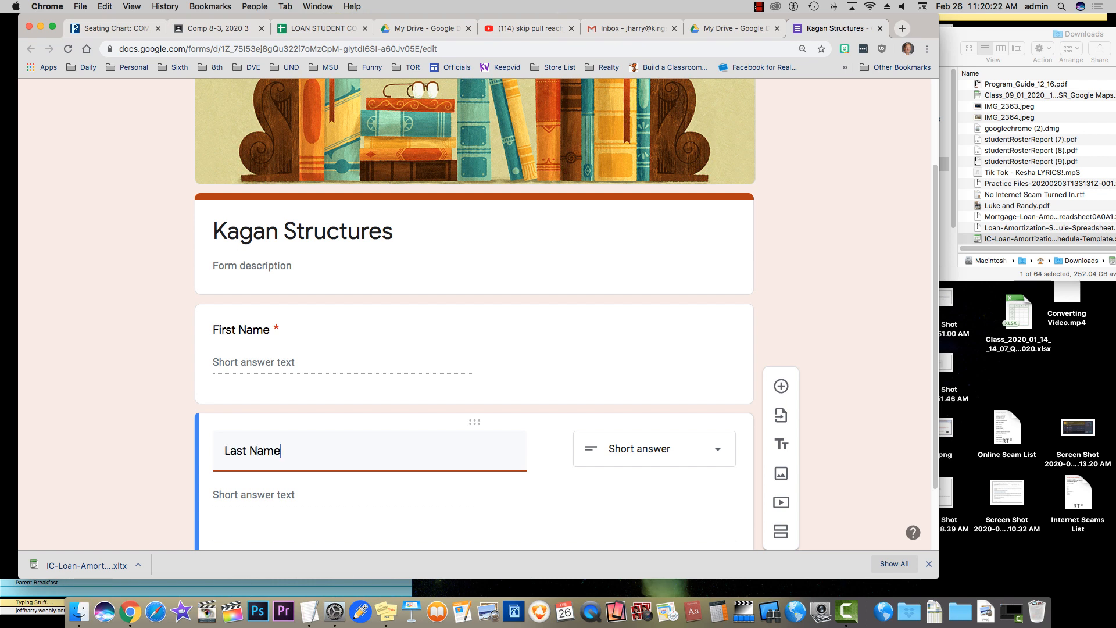
click(130, 409)
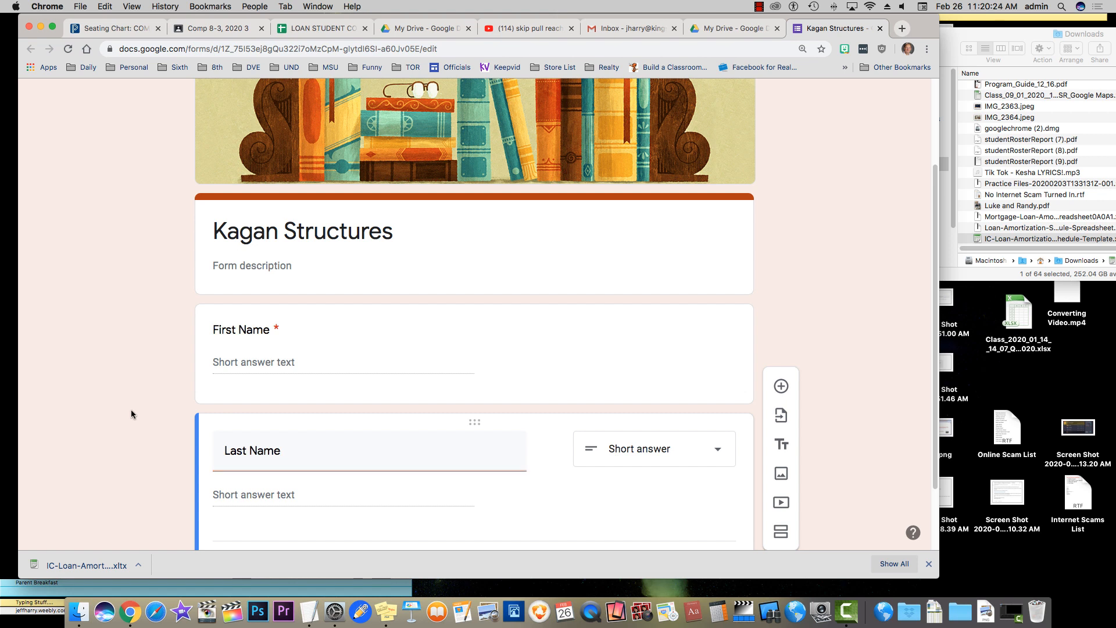
Add a required multiple-choice question 'Which Kagan structure is your favorite?'
scroll(406, 436, down, 3)
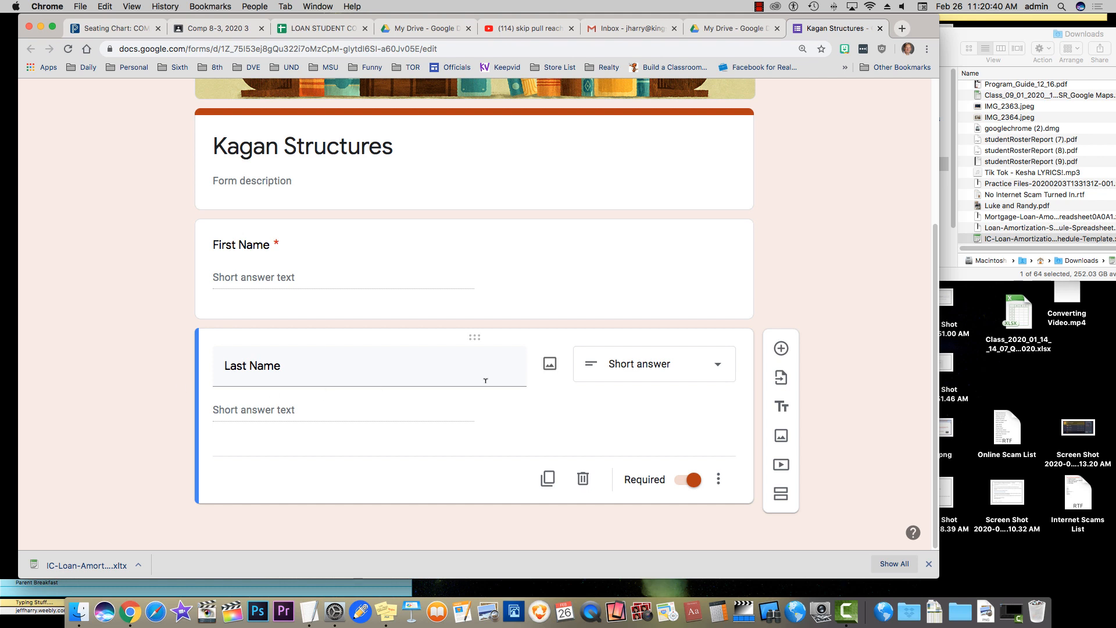
click(781, 348)
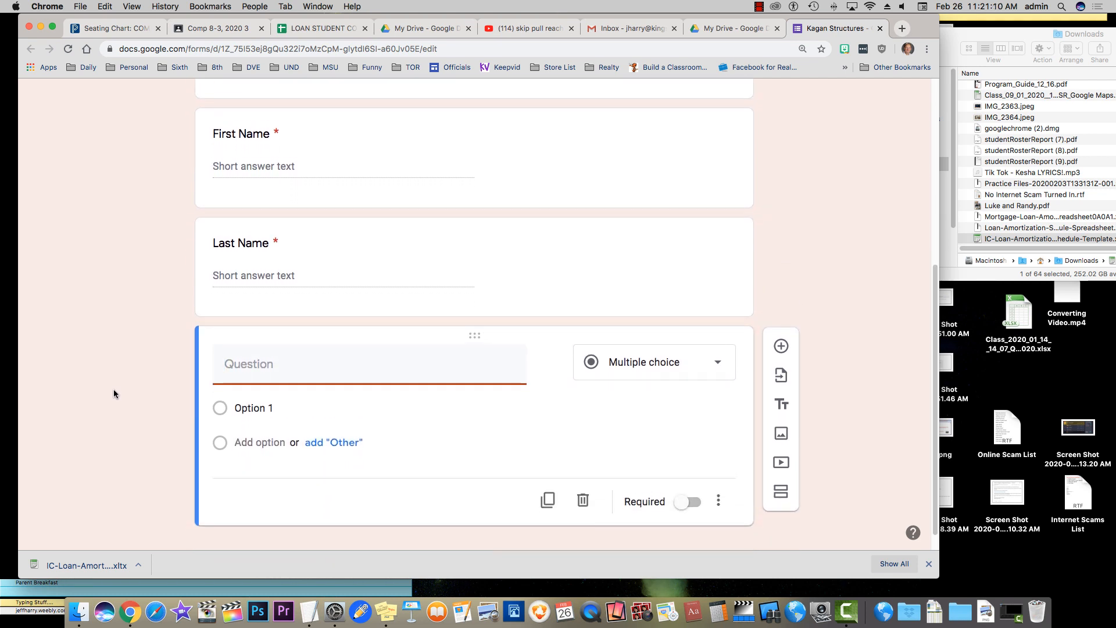
click(720, 365)
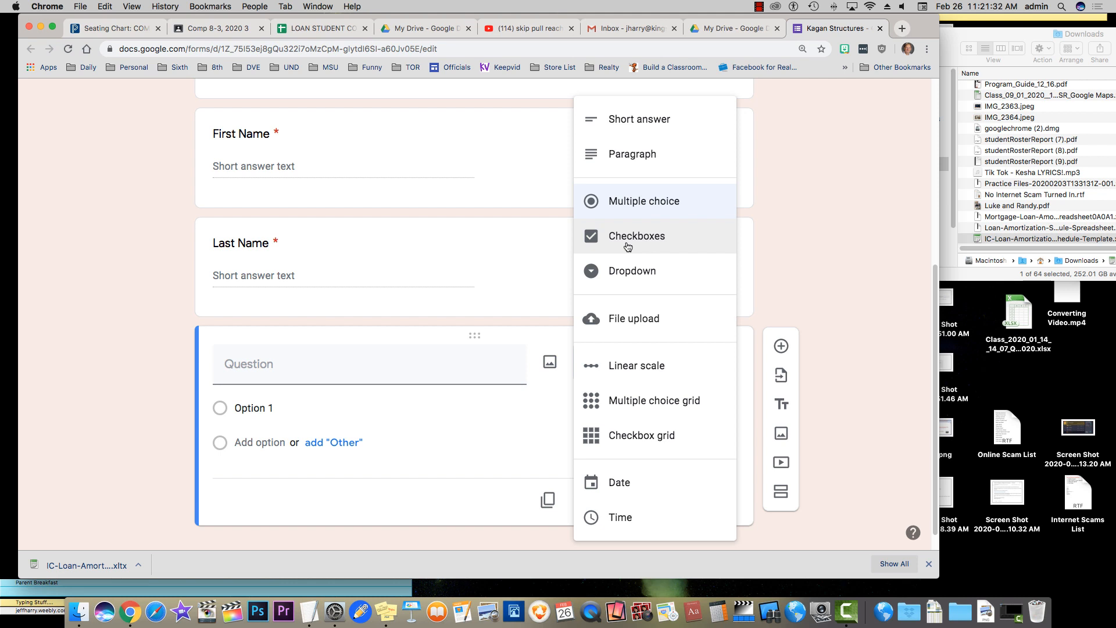
click(640, 209)
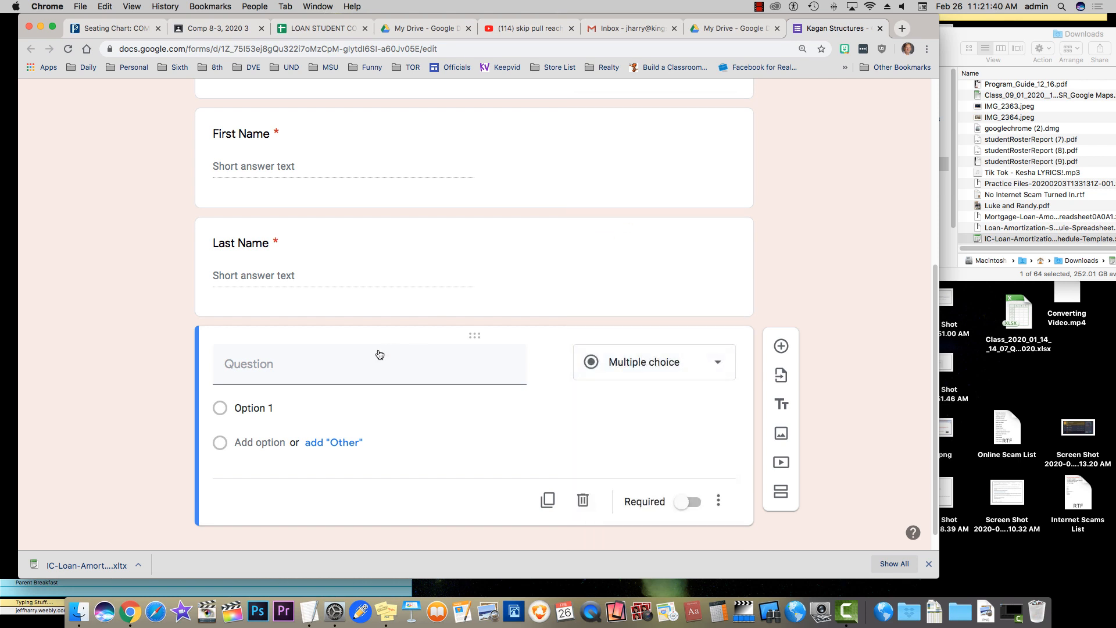
click(260, 364)
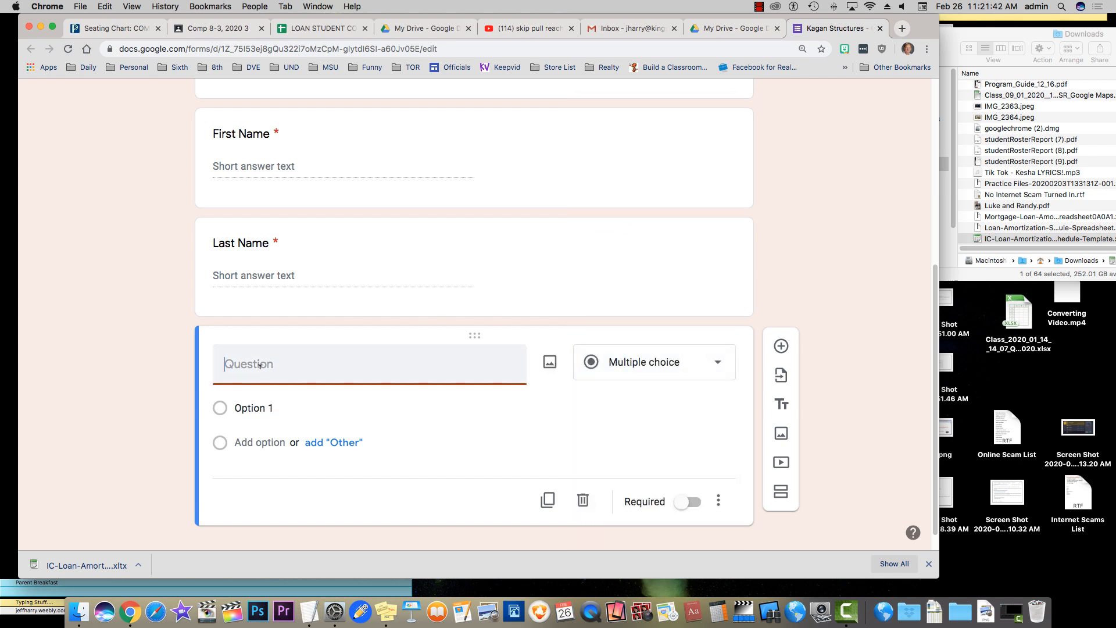
text(Which Kagan structure)
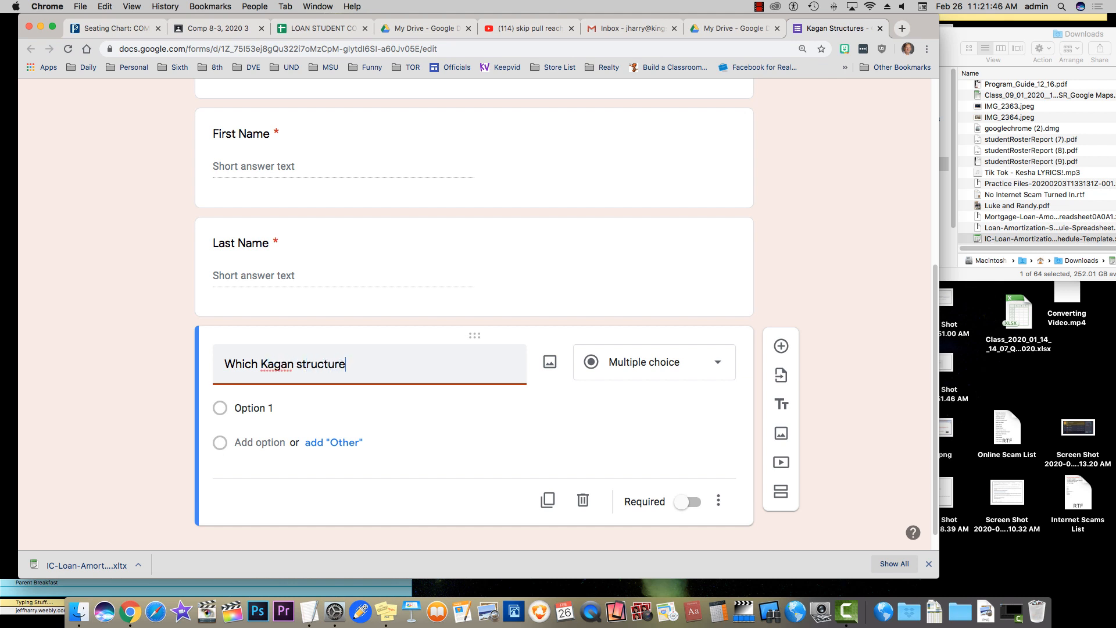
text( is your favorite?)
click(684, 501)
Enter the options Rally Coach, Round Robin, Quiz Quiz Trade, Fan and Pick, Mix Pair Share
click(290, 410)
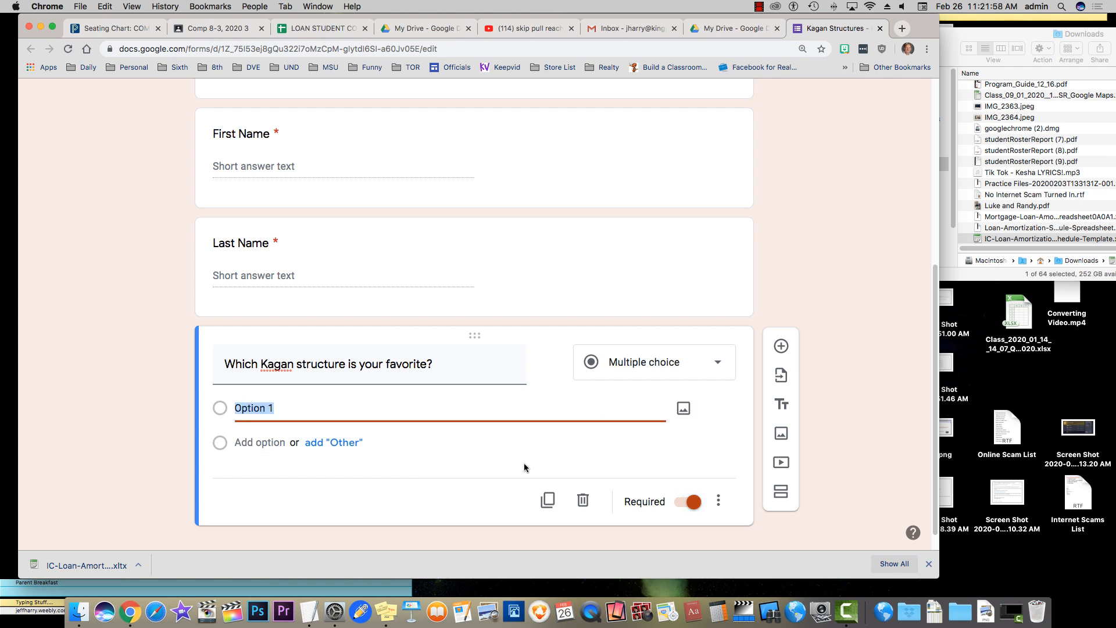
text(Rally Coach)
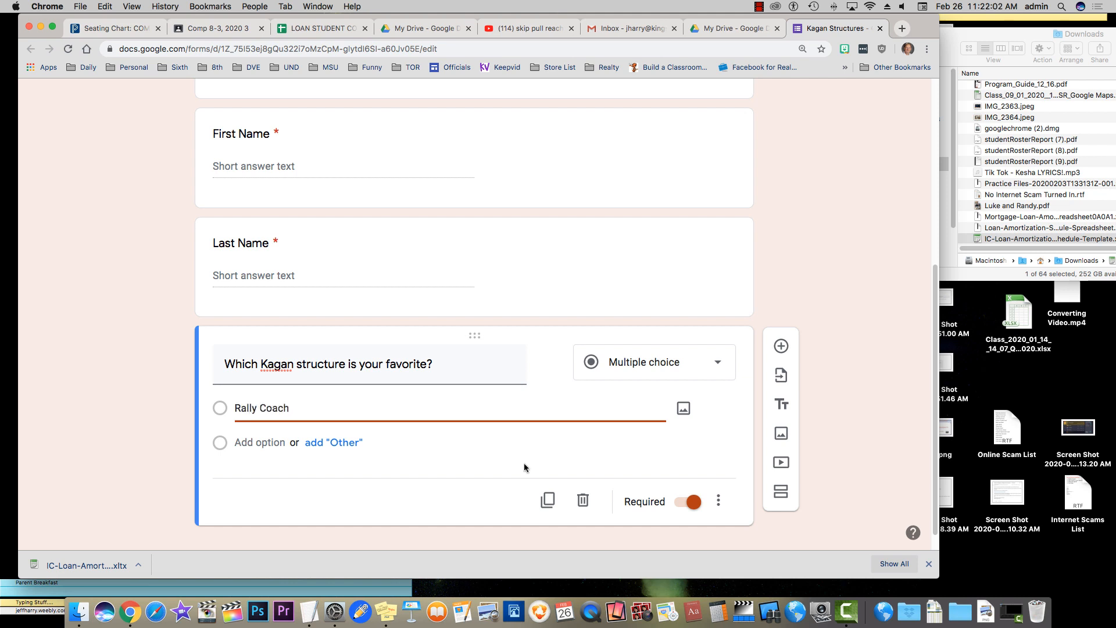
key(Return)
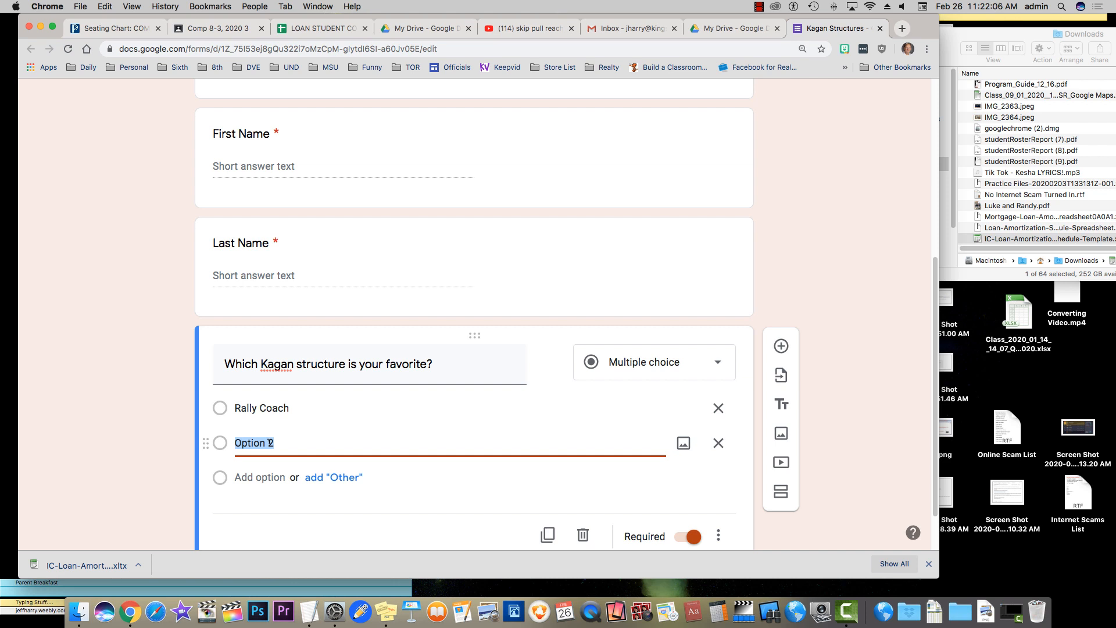
text(Rally)
key(BackSpace)
key(BackSpace)
key(BackSpace)
key(BackSpace)
text(ound Robin)
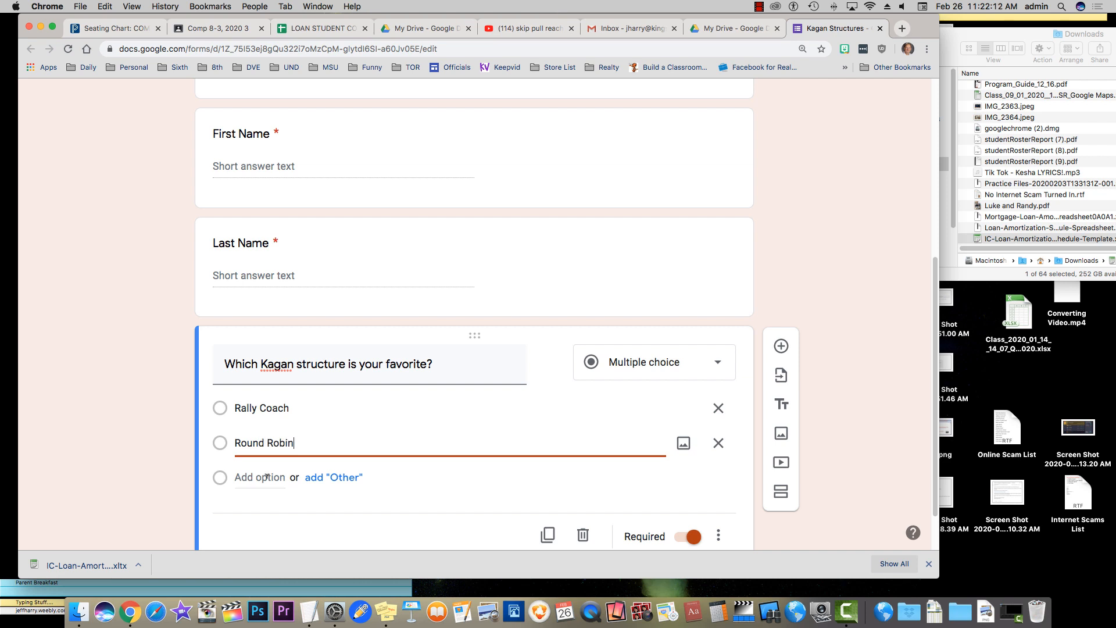
click(266, 476)
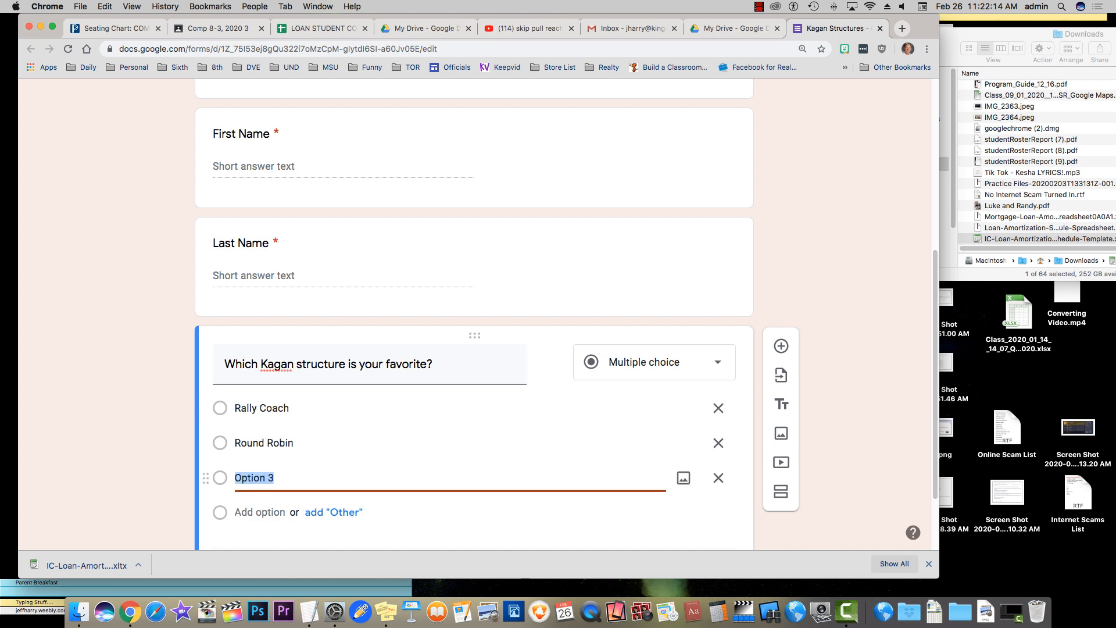
text(Quiz Quiz Trade)
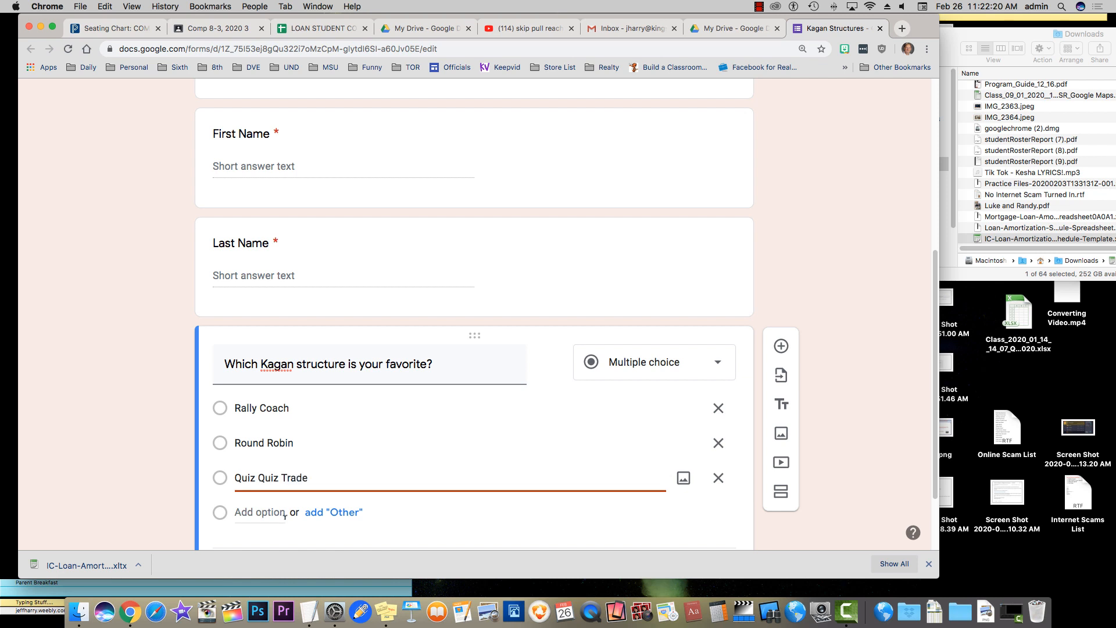
click(276, 511)
text(Fan)
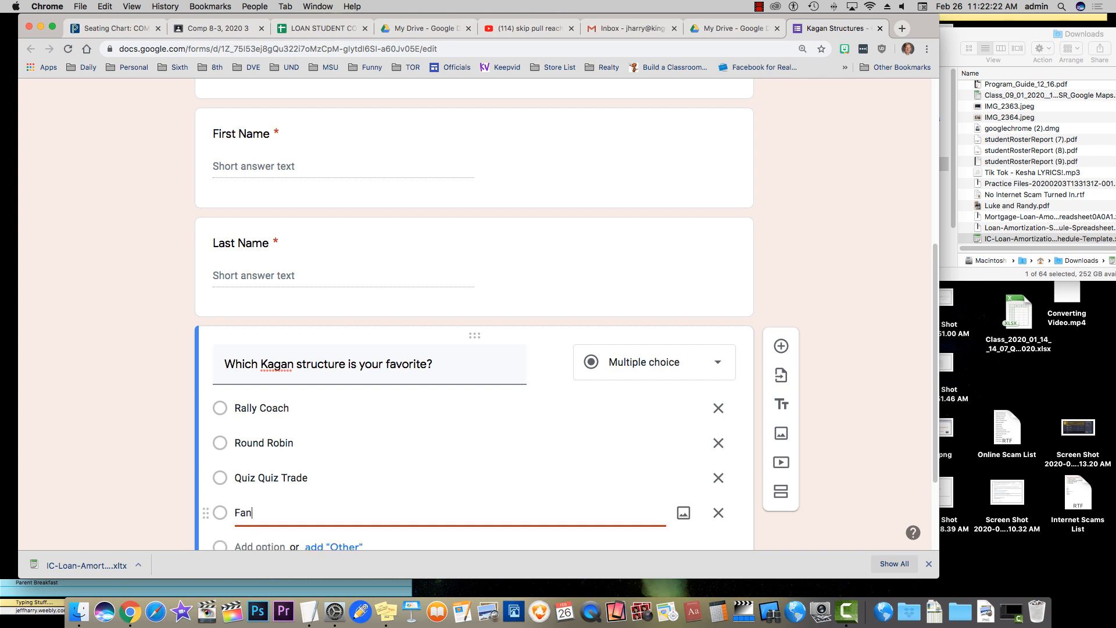
text( and Pick)
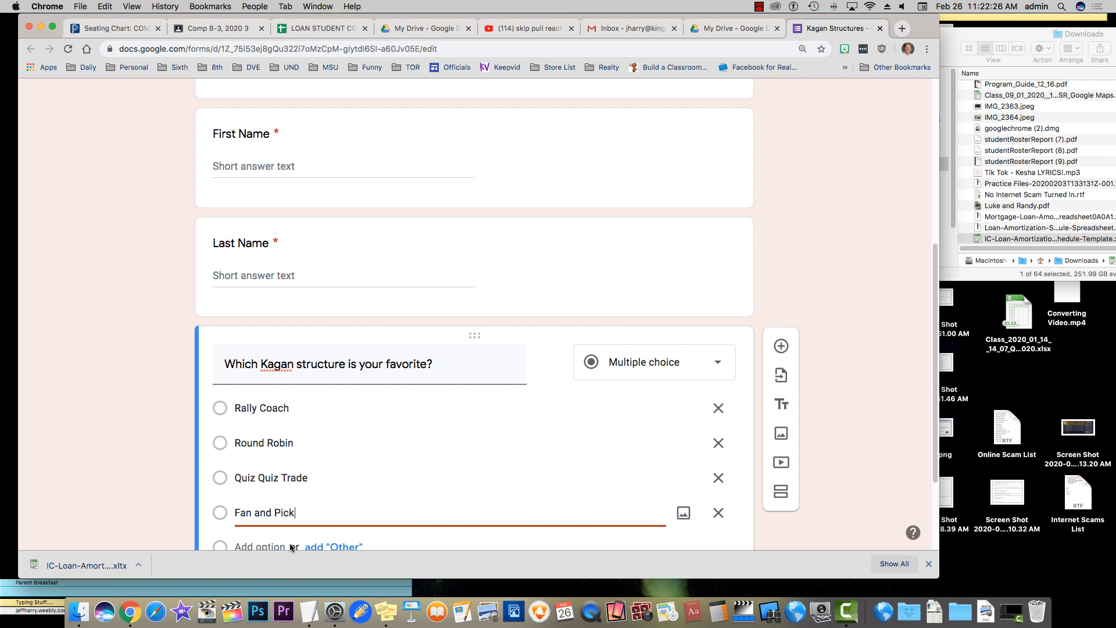
click(266, 545)
text(MIx)
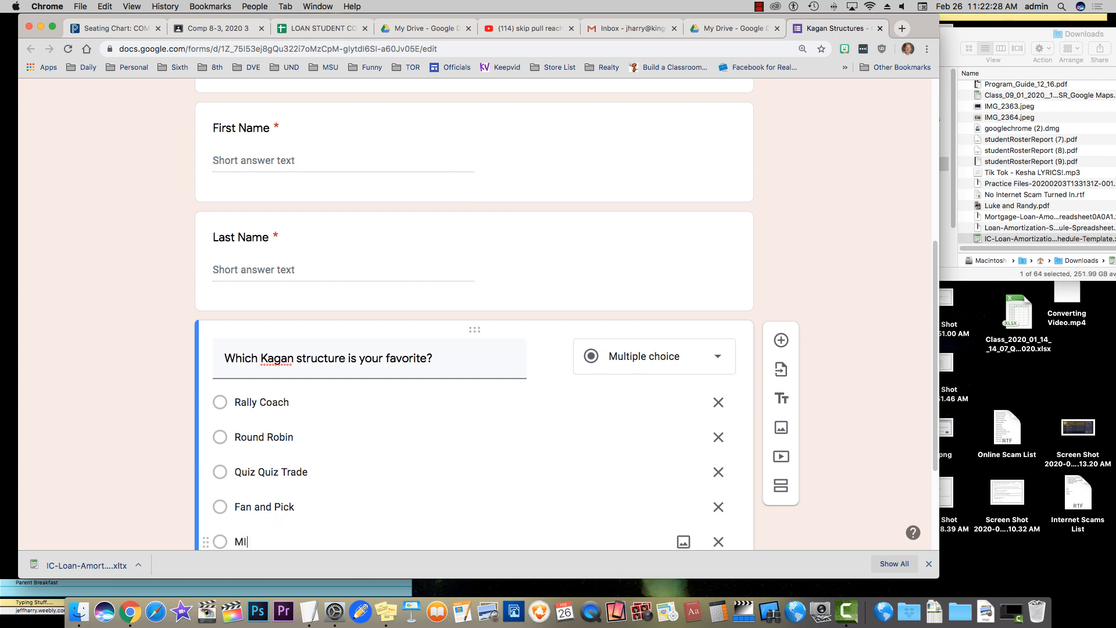
key(BackSpace)
text(ix Pair Share)
Add an Other choice to the favorite-structure question
scroll(133, 434, down, 2)
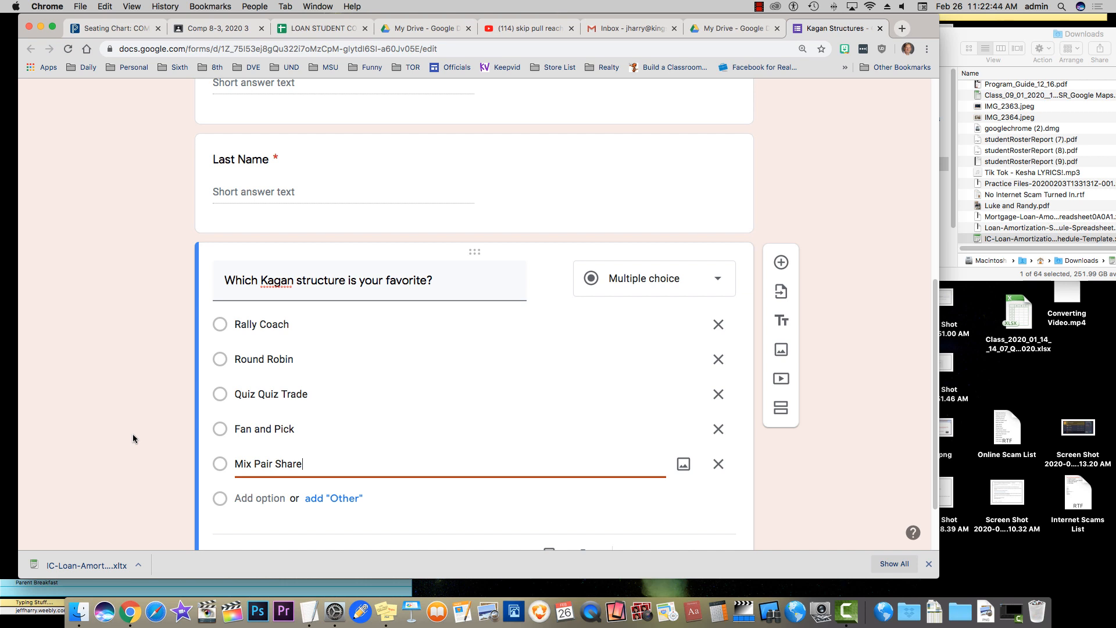
scroll(133, 433, up, 1)
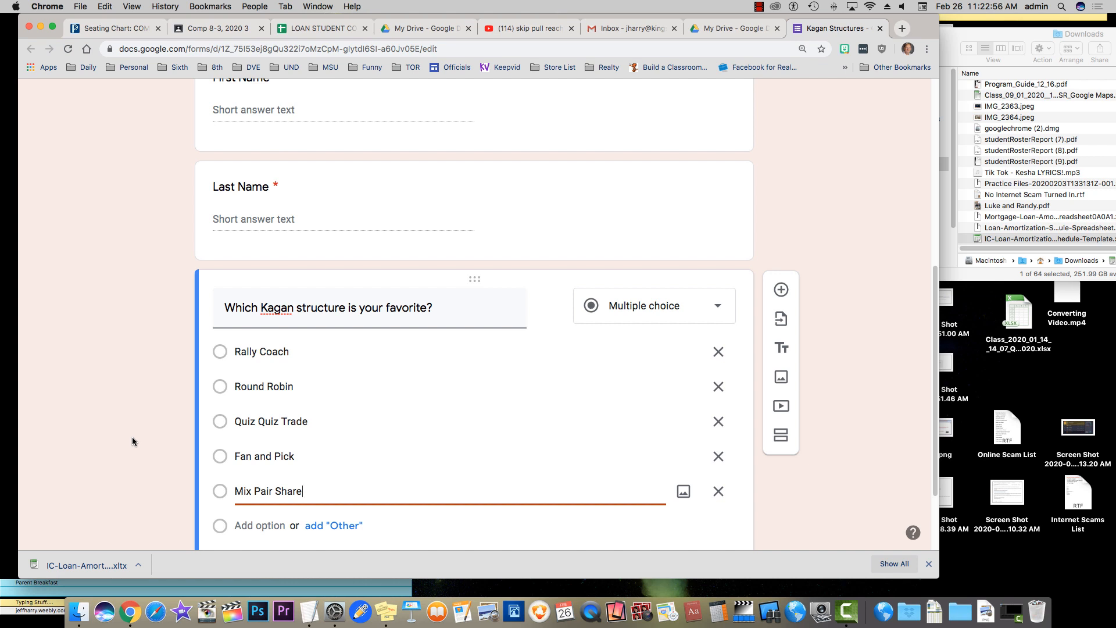
scroll(131, 437, down, 2)
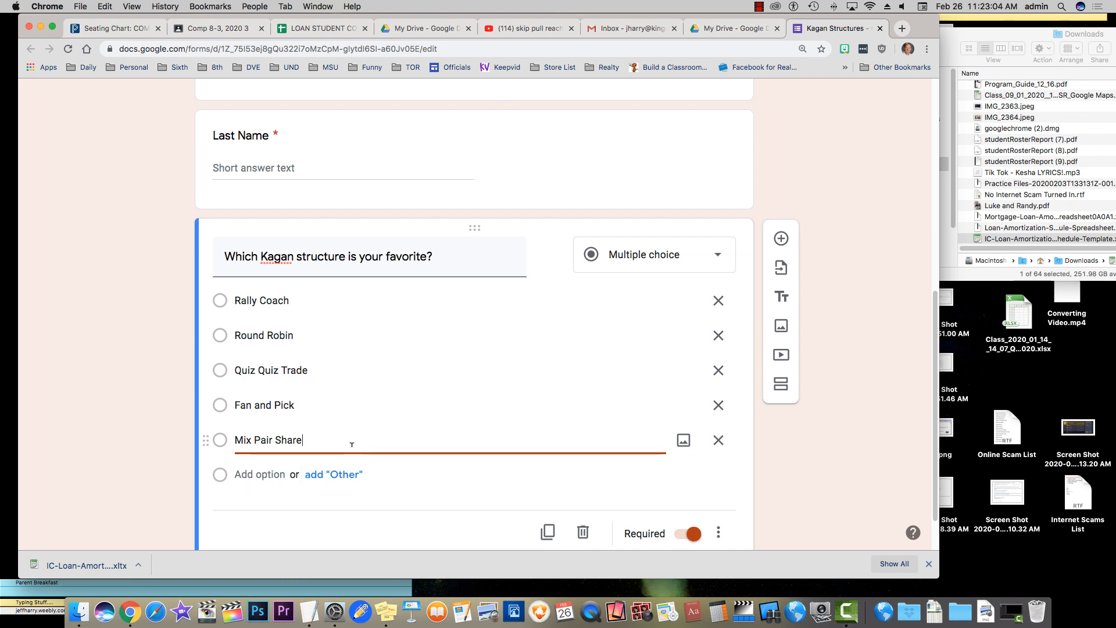
click(339, 475)
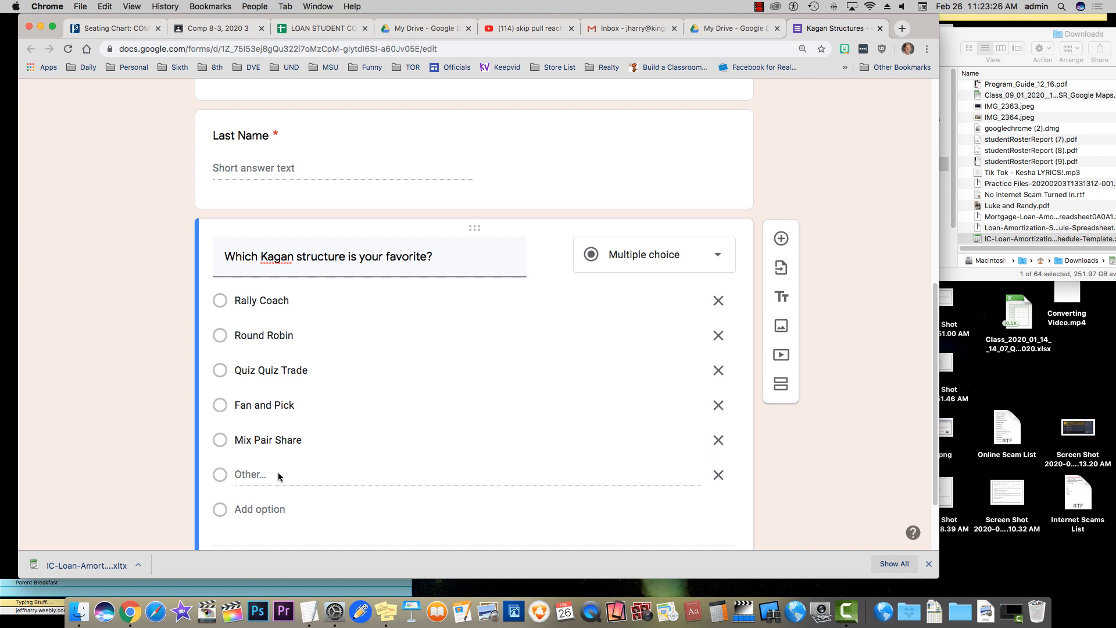
Preview the form as respondents see it, then come back to the editor
click(715, 261)
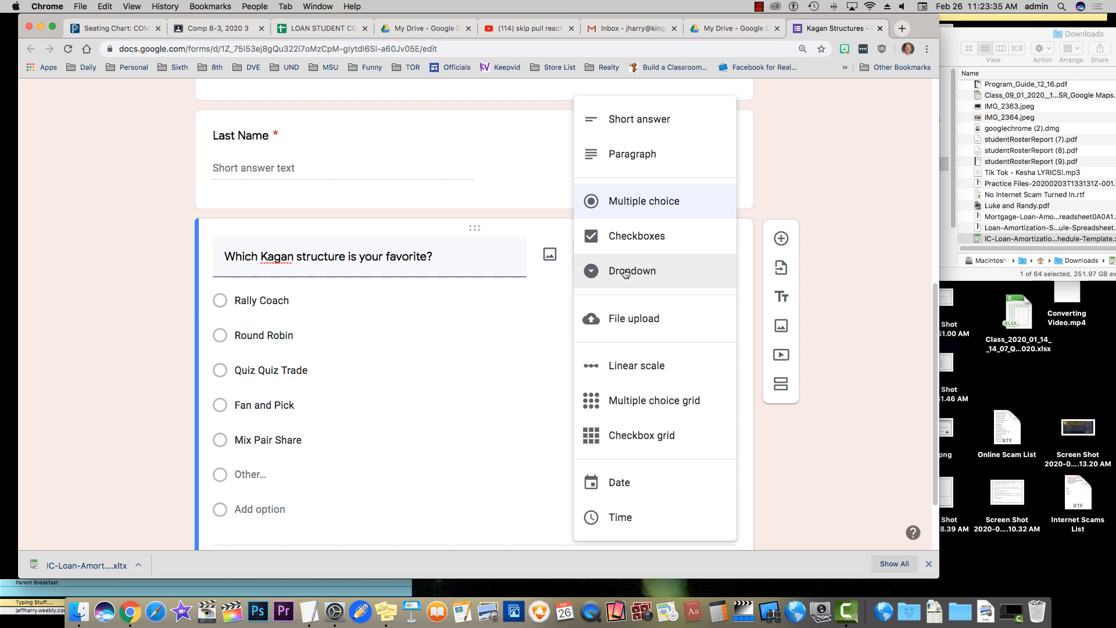
click(818, 190)
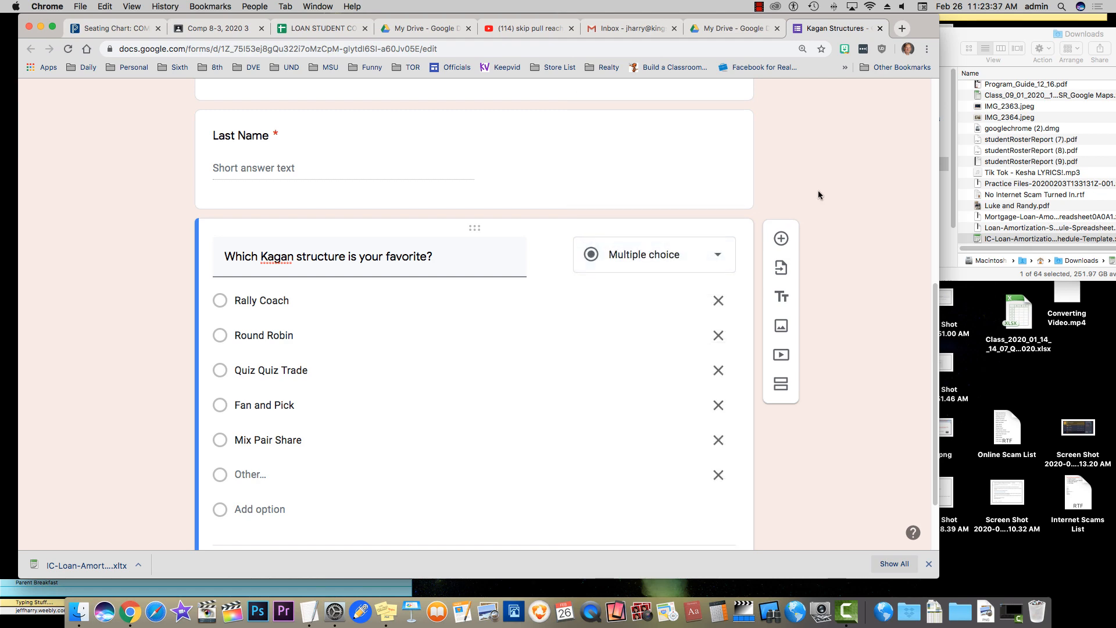
scroll(714, 186, up, 10)
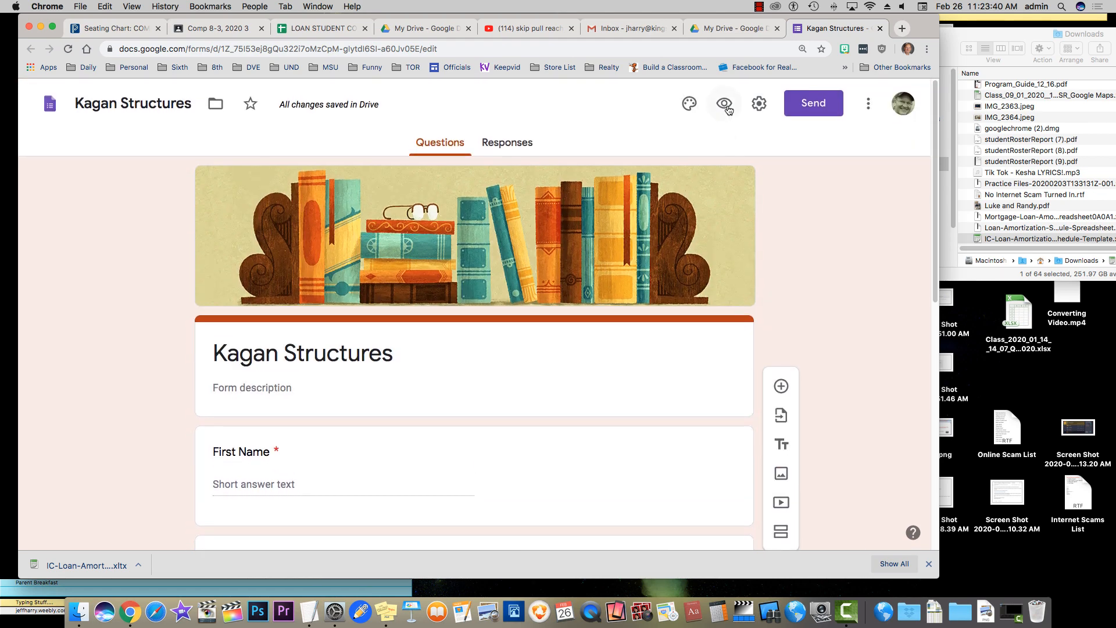
click(723, 105)
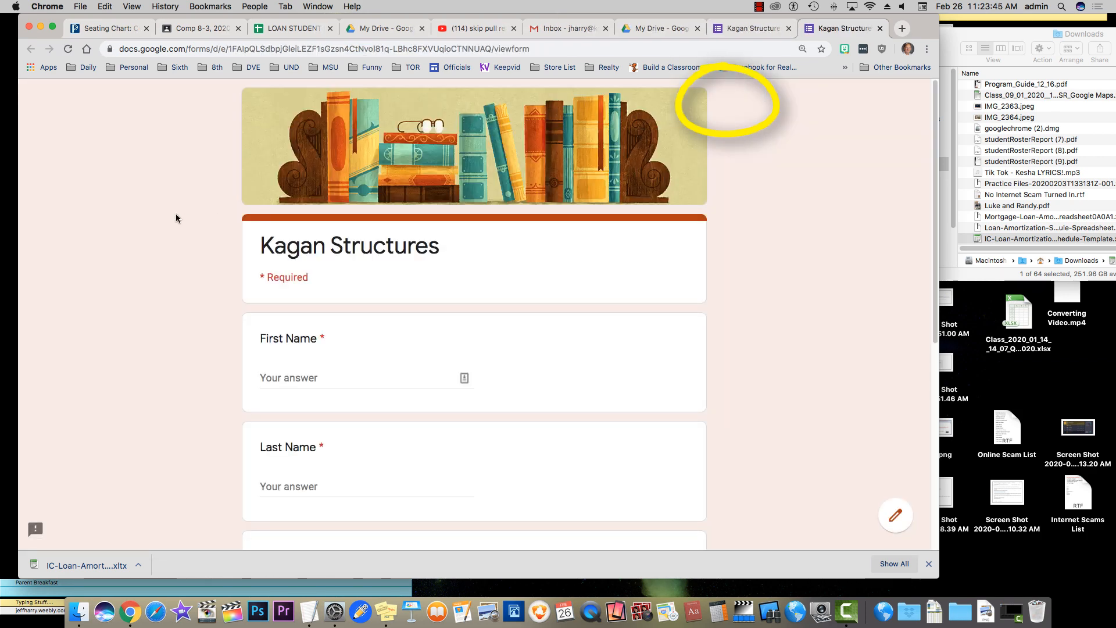
scroll(176, 218, down, 5)
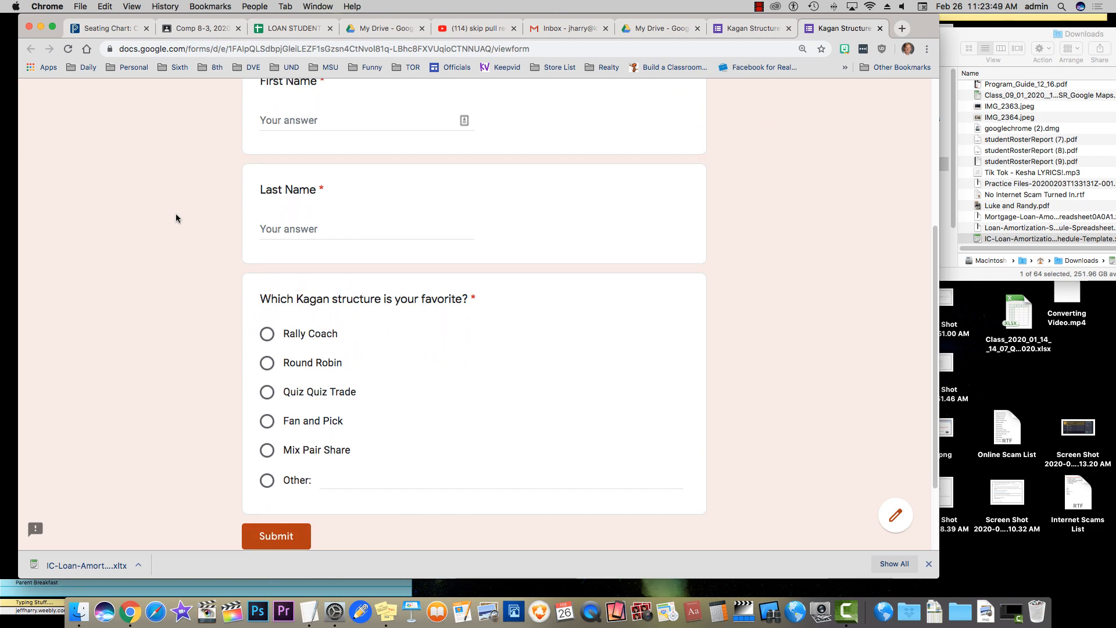
click(758, 29)
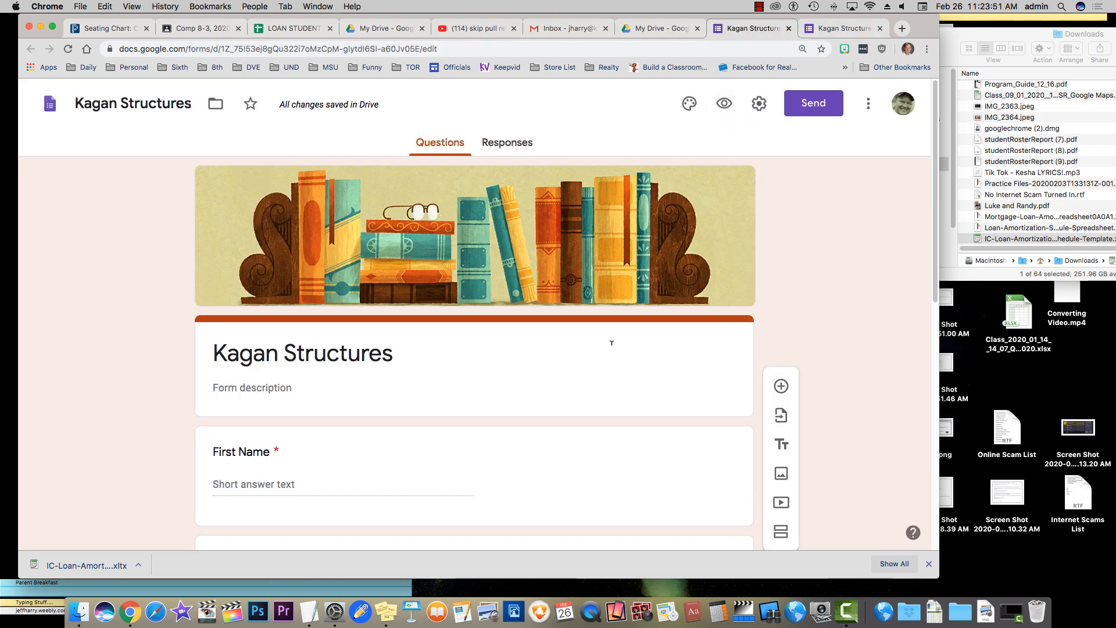
scroll(544, 351, down, 3)
scroll(544, 351, down, 5)
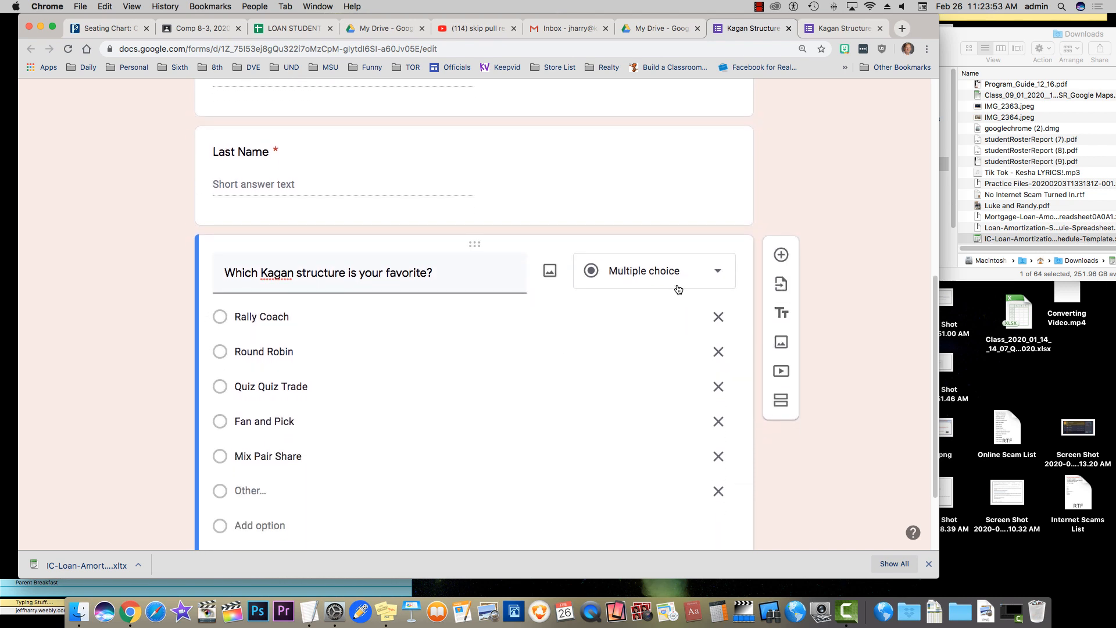
Switch the favorite-structure question to Dropdown and check it in the reloaded preview
click(688, 276)
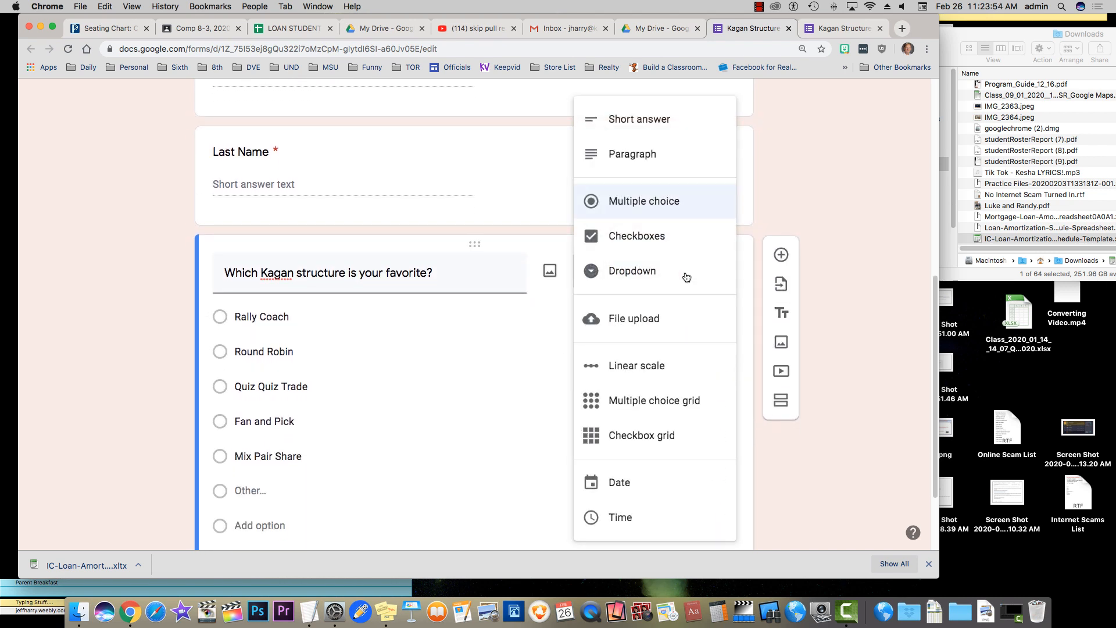
click(638, 275)
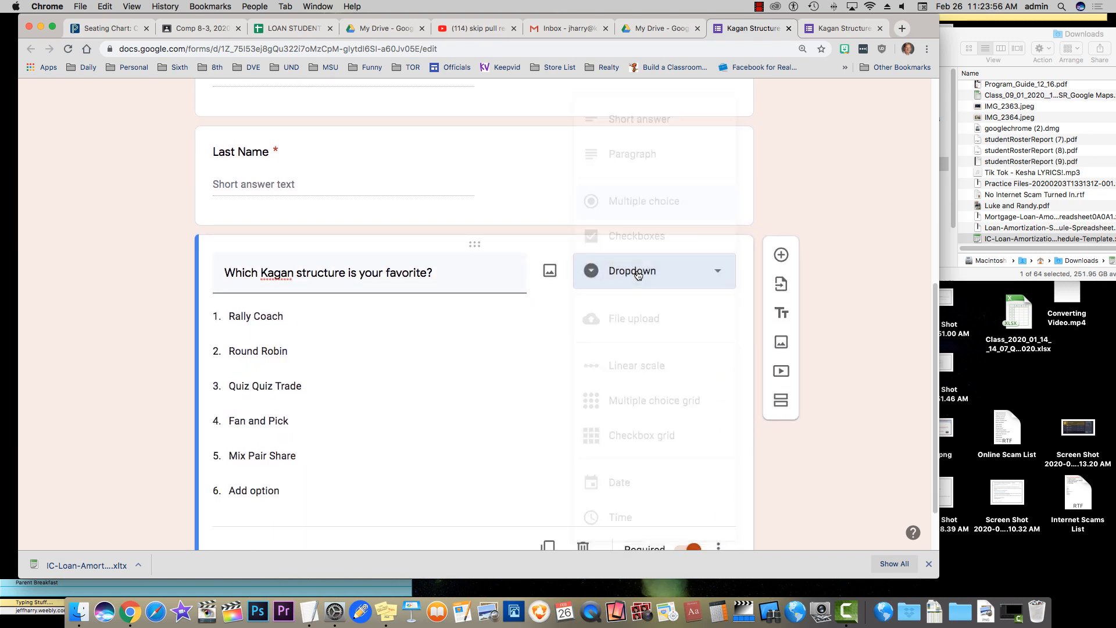
click(833, 29)
click(68, 49)
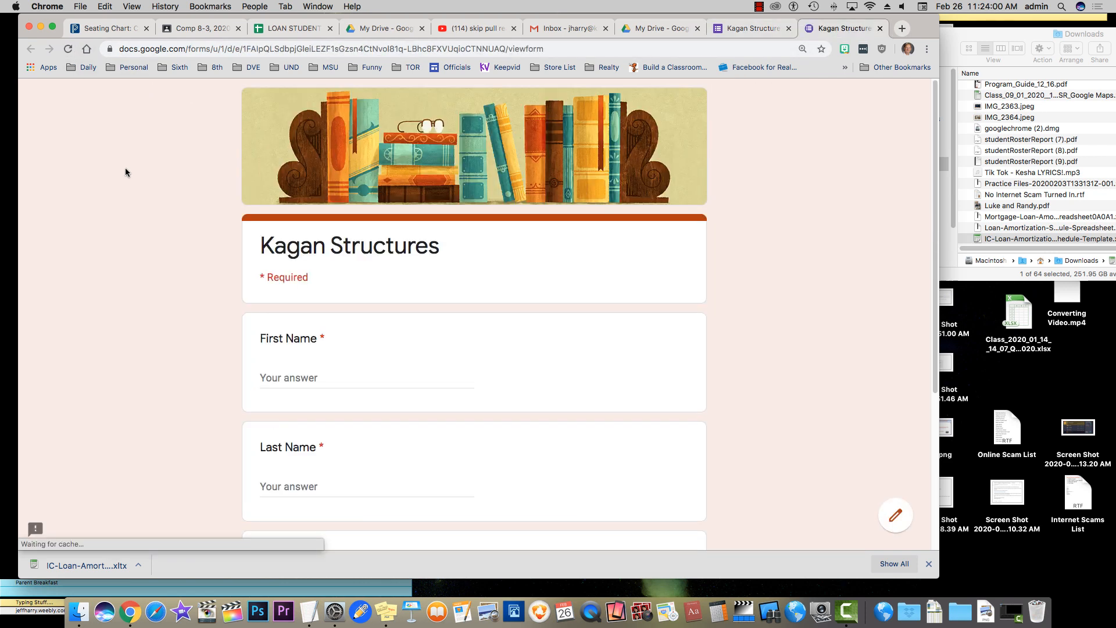
scroll(125, 169, down, 3)
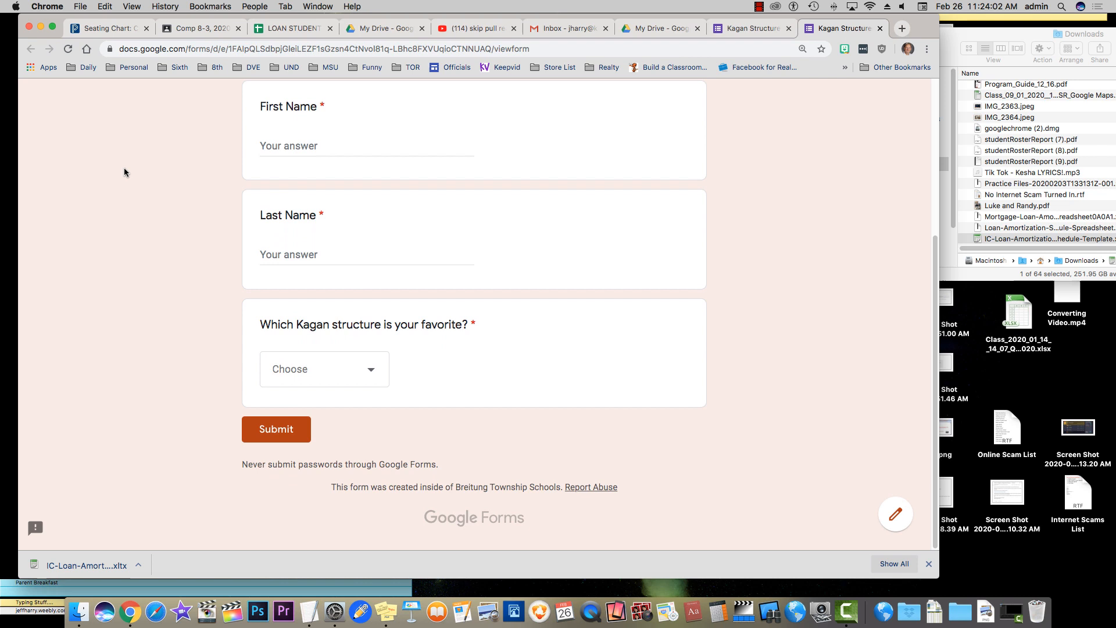
click(373, 374)
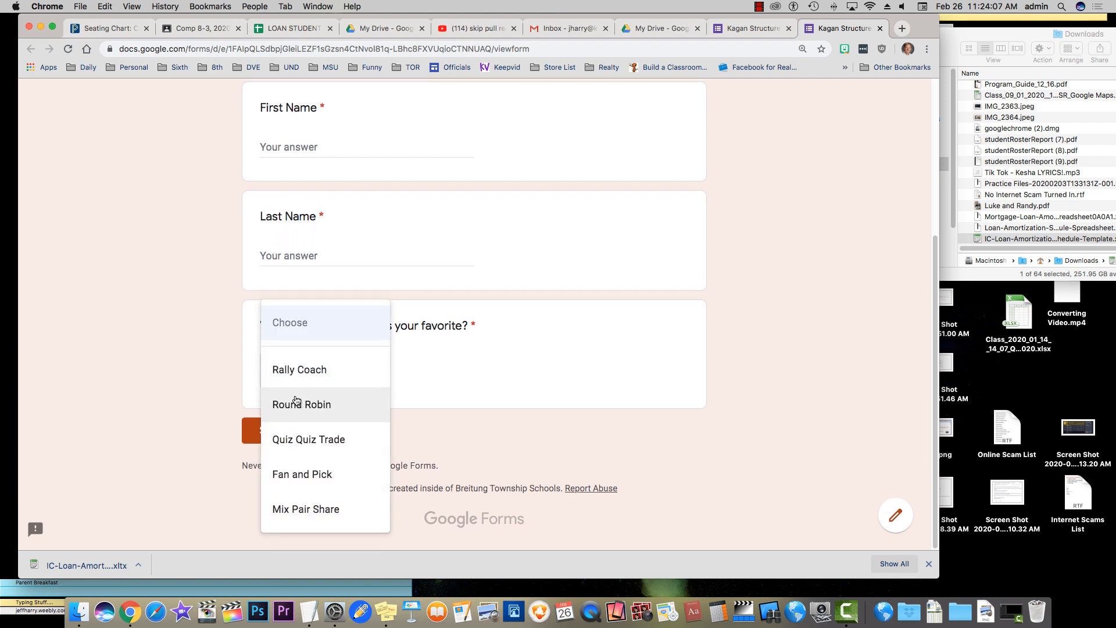
click(206, 341)
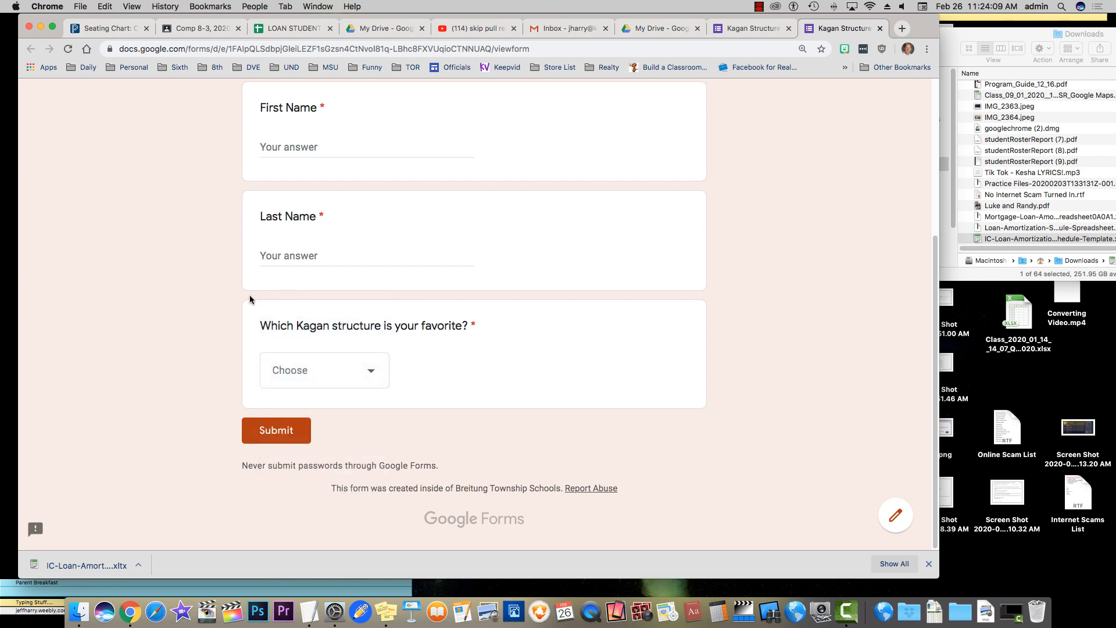
Change the favorite-structure question back to Multiple choice
click(738, 30)
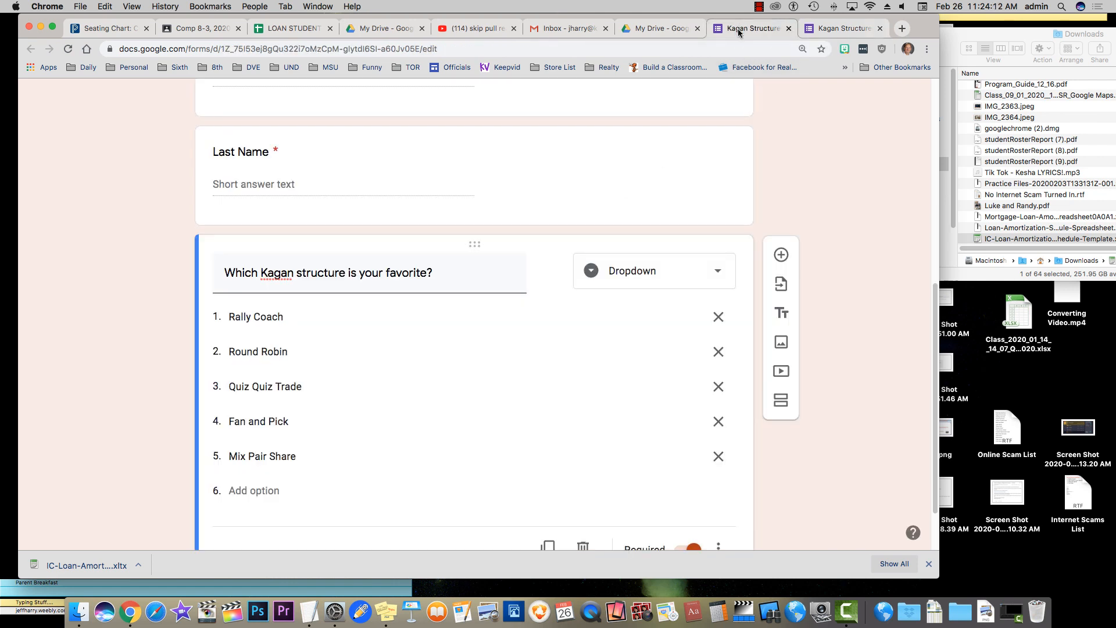
click(663, 281)
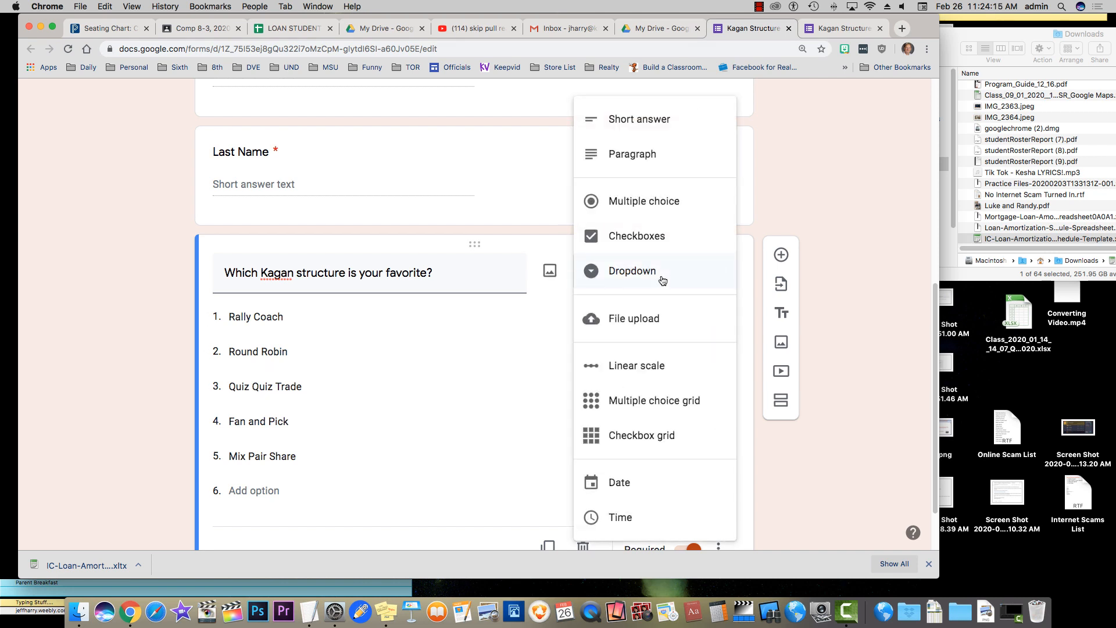
click(660, 203)
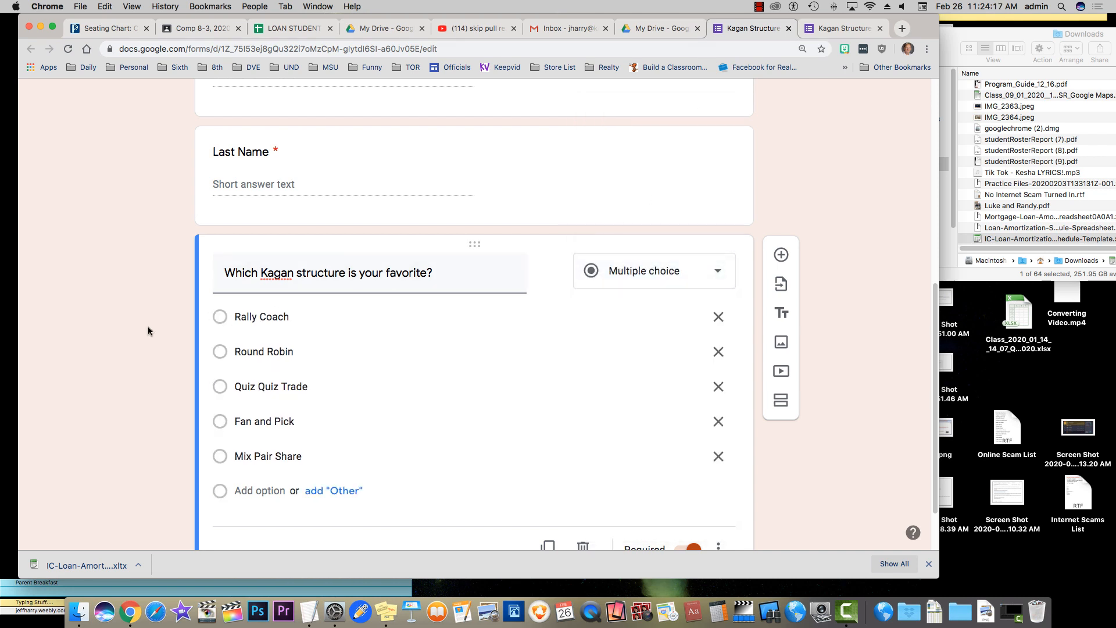
scroll(461, 397, down, 2)
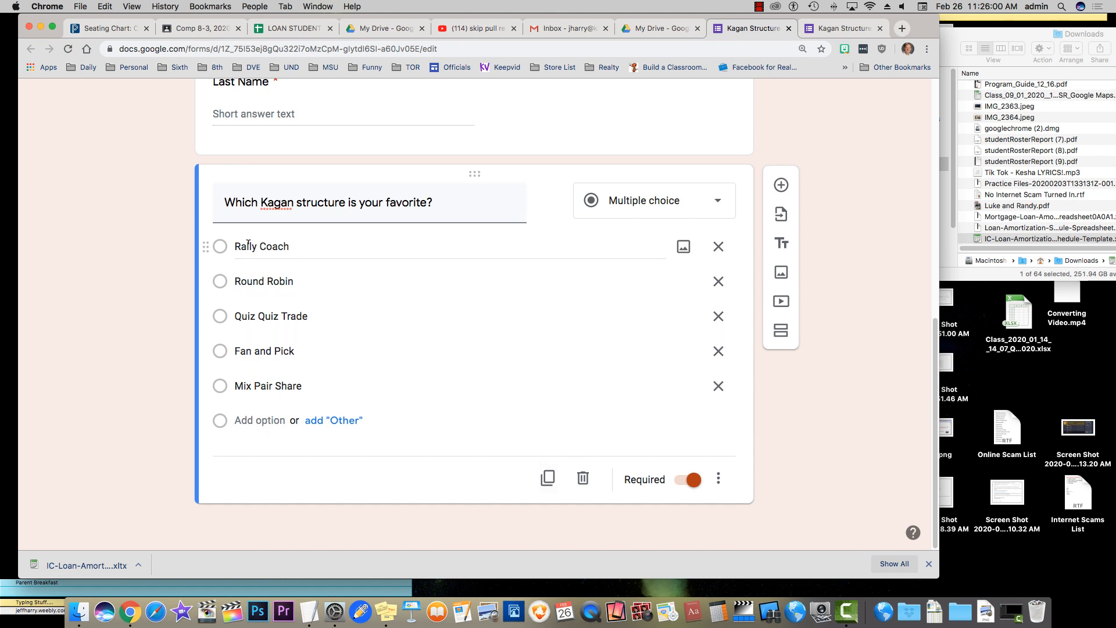
Duplicate the favorite question and retitle the copy 'Which Kagan structures have you used?'
click(547, 479)
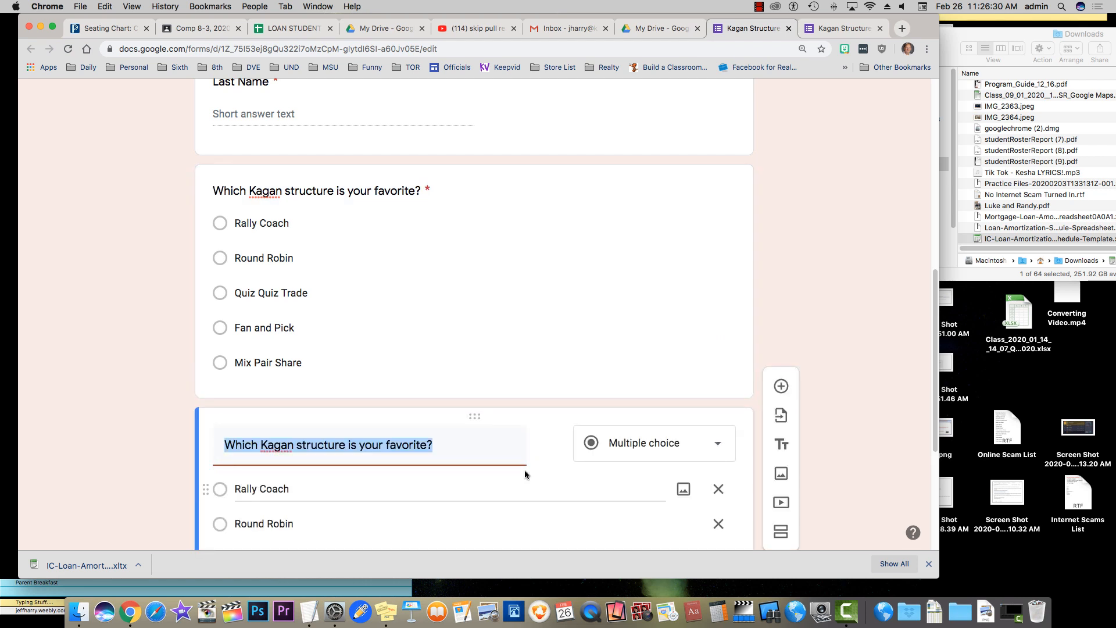
scroll(500, 452, down, 1)
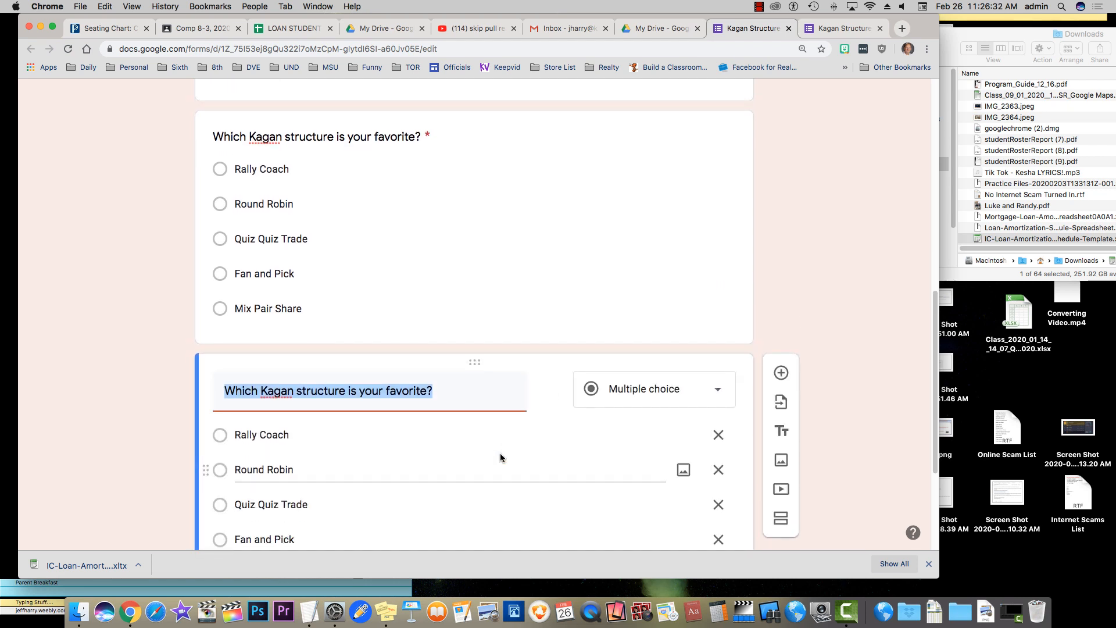
text(Which)
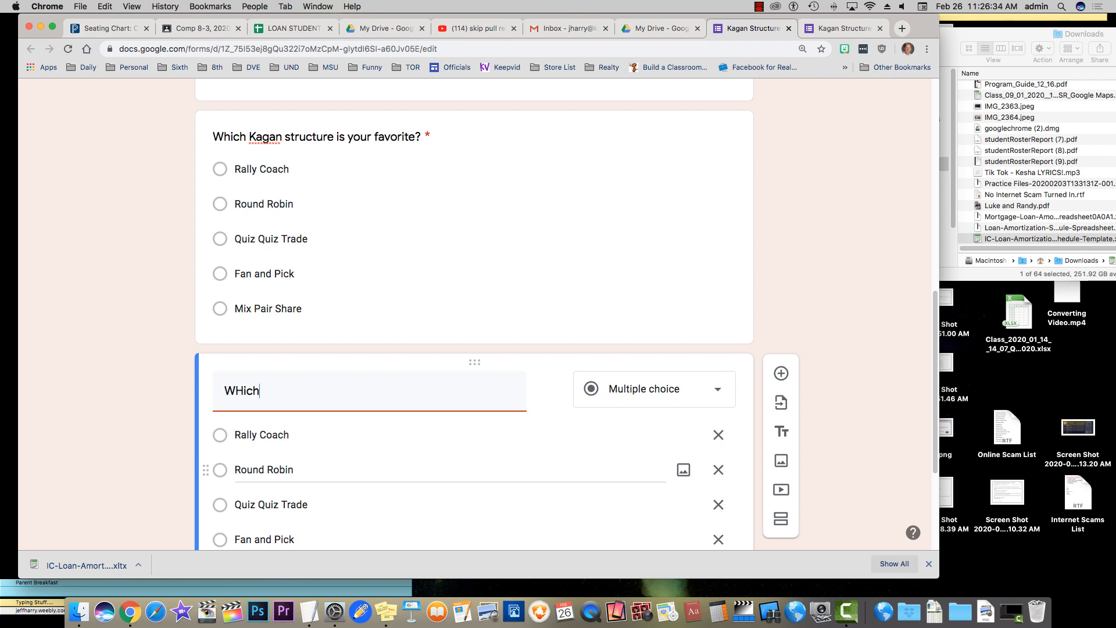
key(BackSpace)
key(BackSpace)
key(BackSpace)
key(BackSpace)
text(hich Kagan sturcvtur)
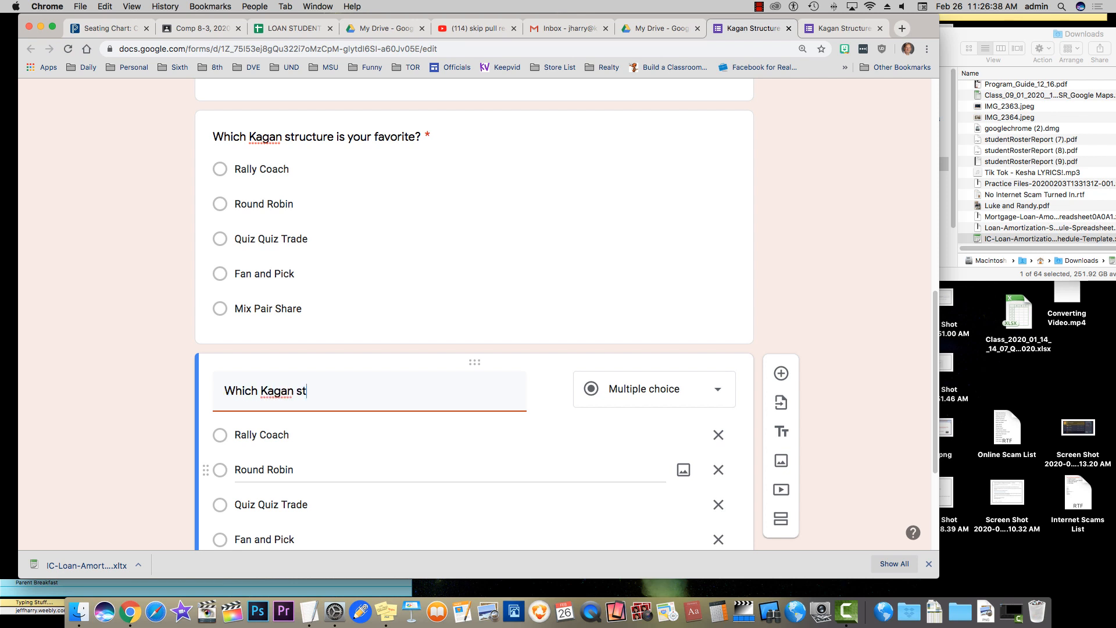
key(BackSpace)
key(BackSpace)
key(BackSpace)
key(BackSpace)
key(BackSpace)
key(BackSpace)
key(BackSpace)
text(ructures have you use)
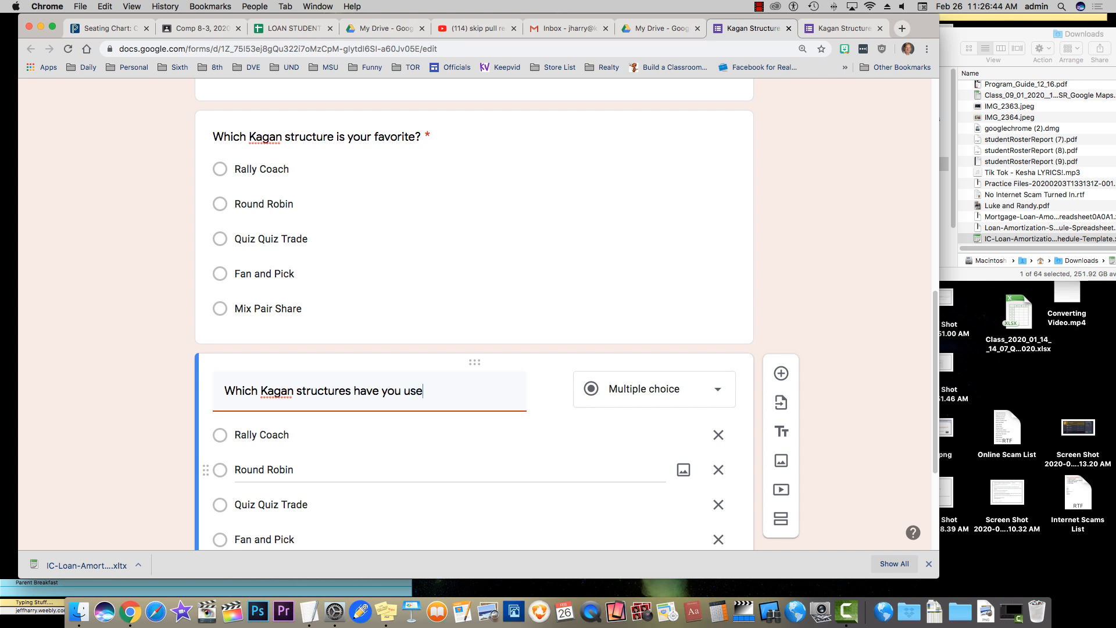
text(d?)
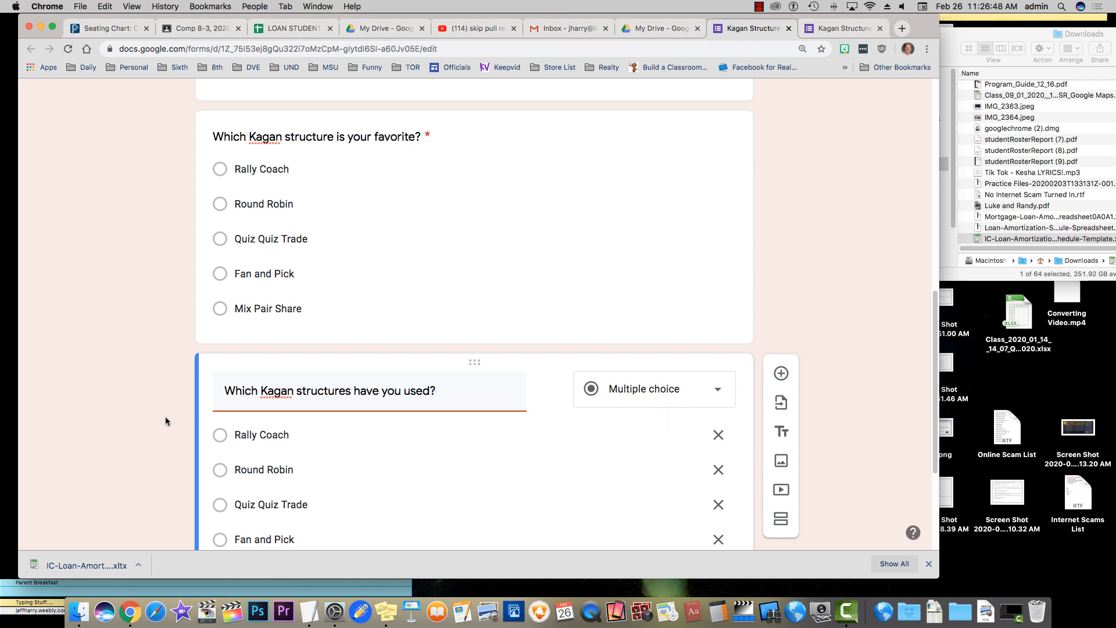
scroll(165, 416, down, 3)
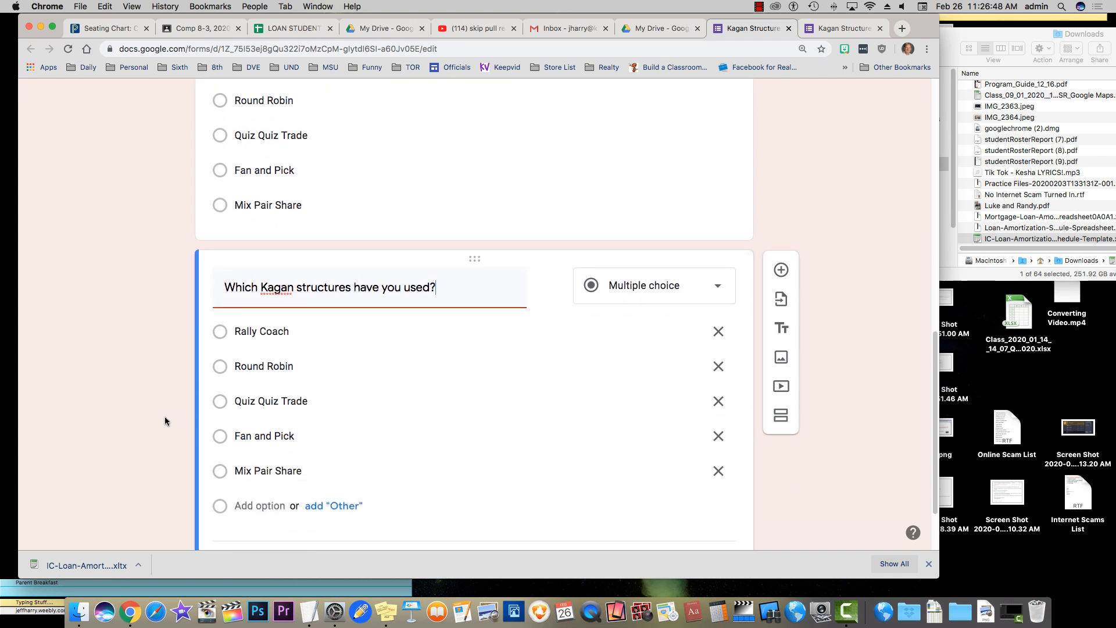
Make the used question Checkboxes and add options Stand and Share and Jot Thought
click(634, 269)
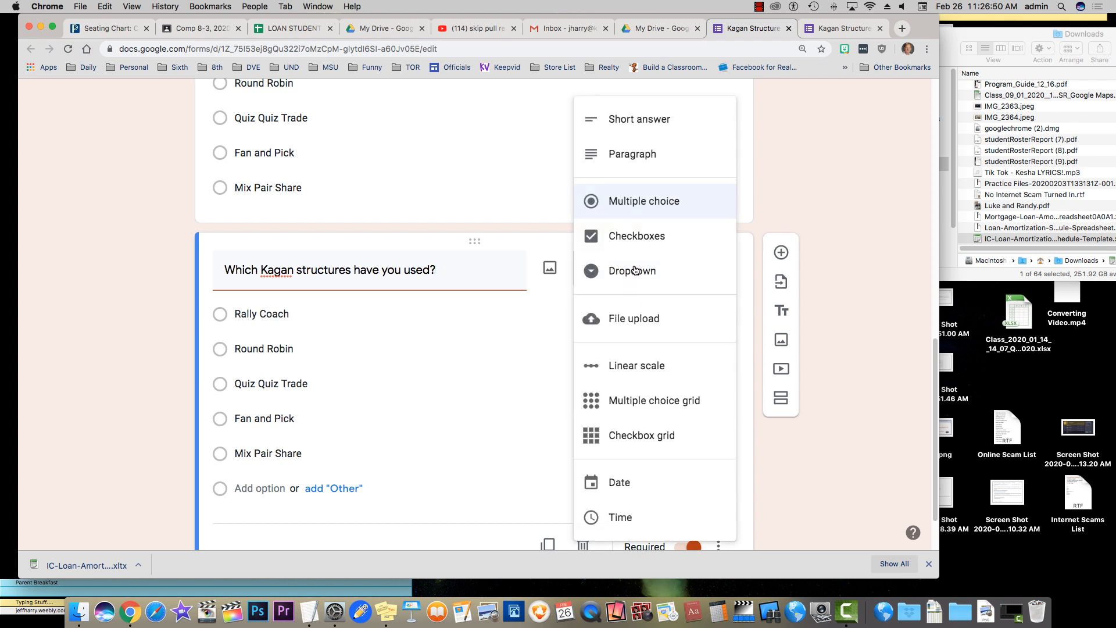
click(630, 237)
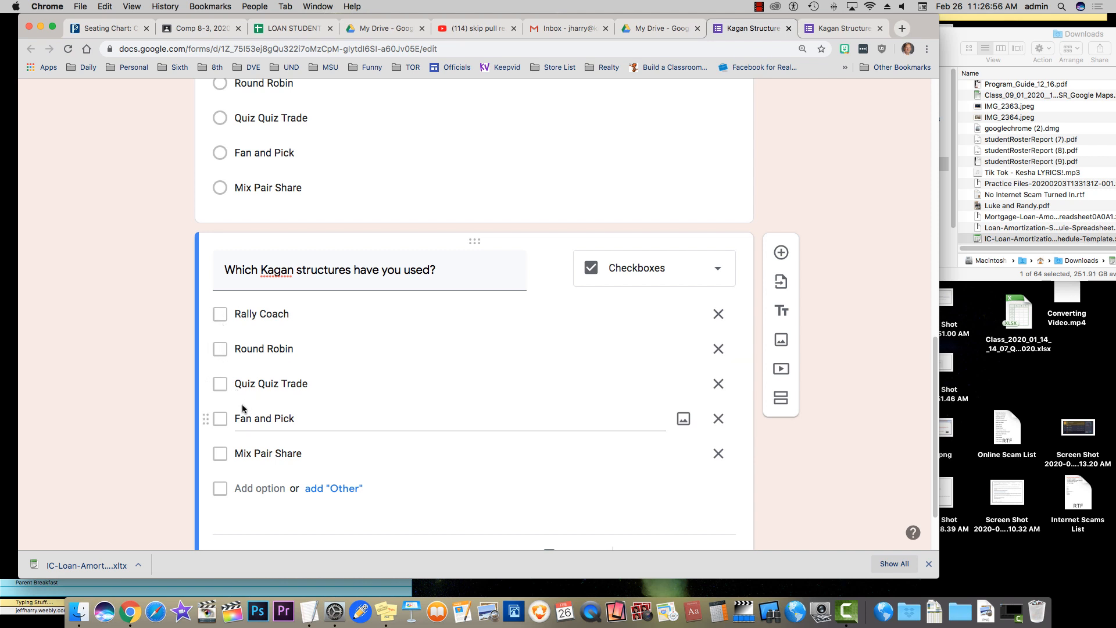
click(246, 488)
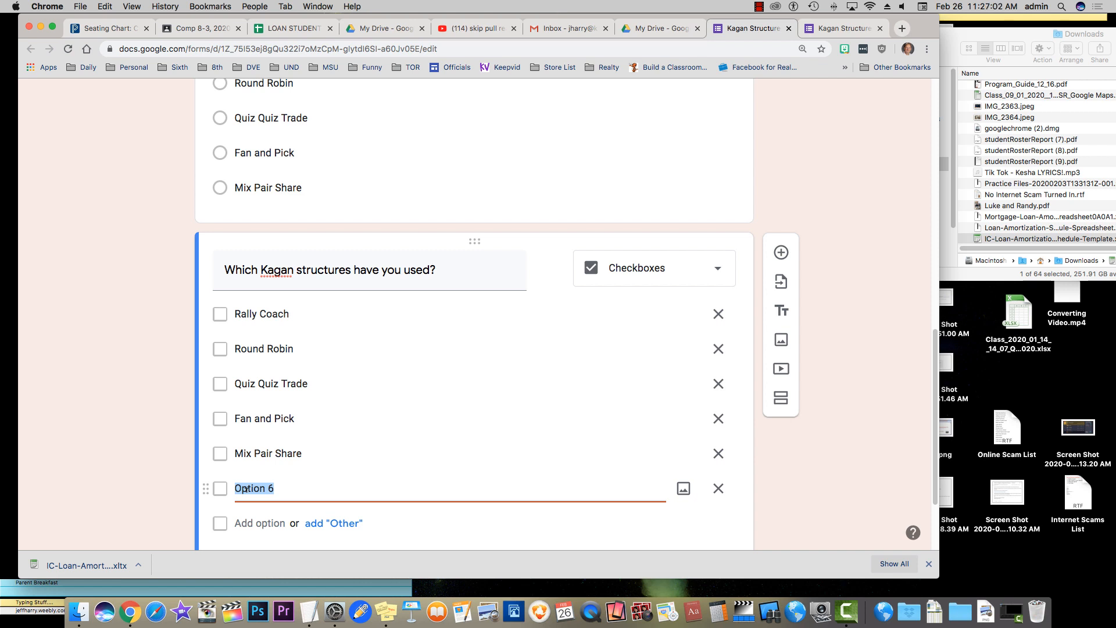
text(Stand and Share)
click(267, 517)
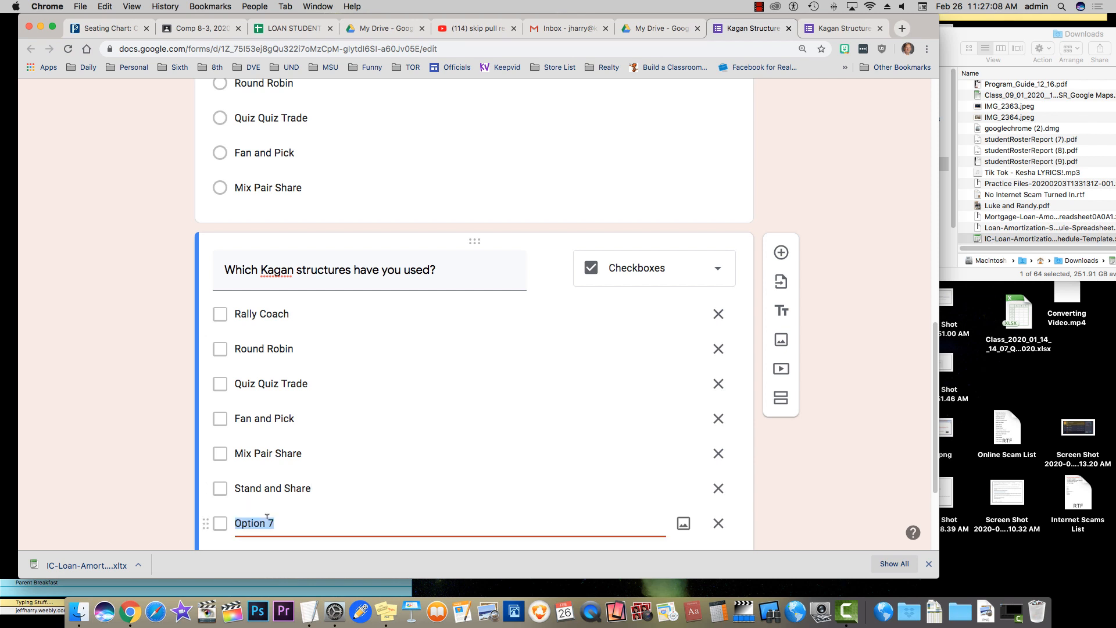
text(Jot Thought)
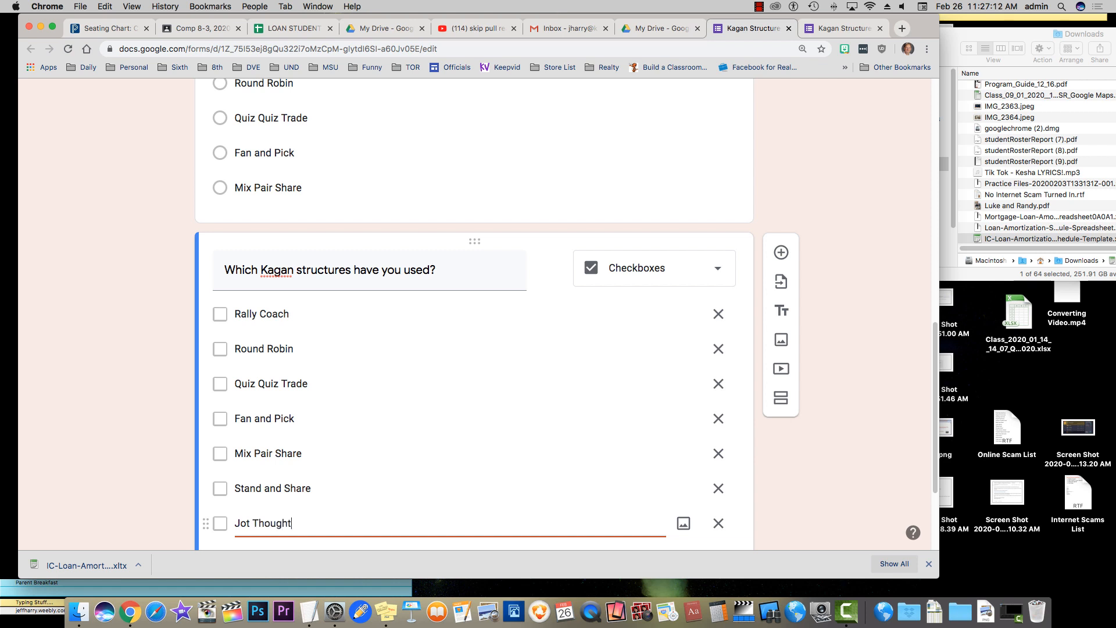
Add a Single Round Table option and an Other choice
scroll(257, 519, down, 3)
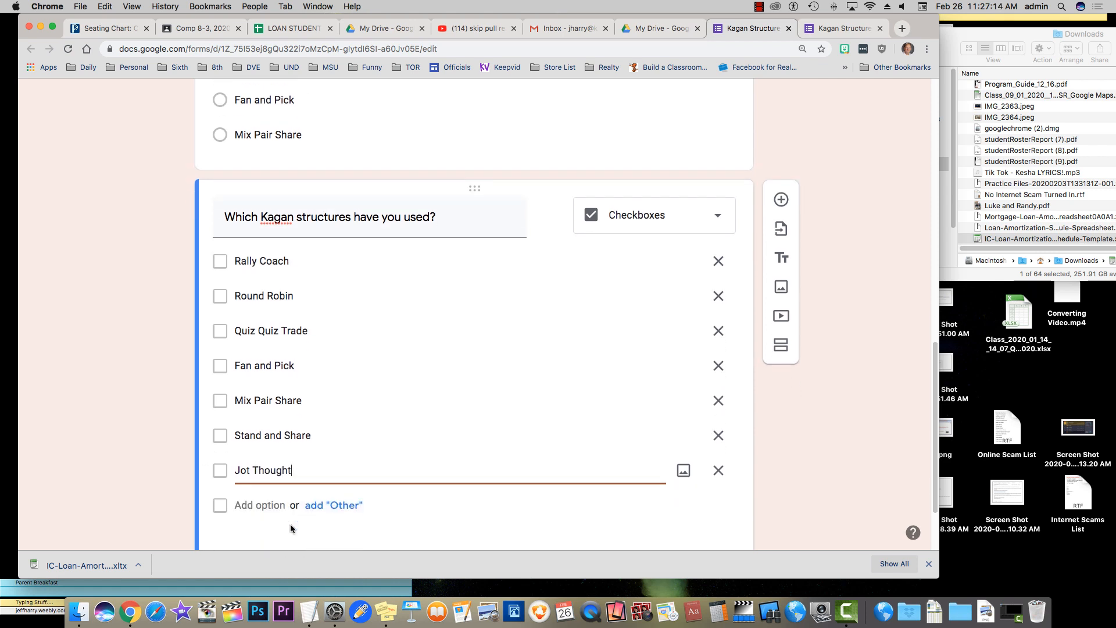
click(262, 460)
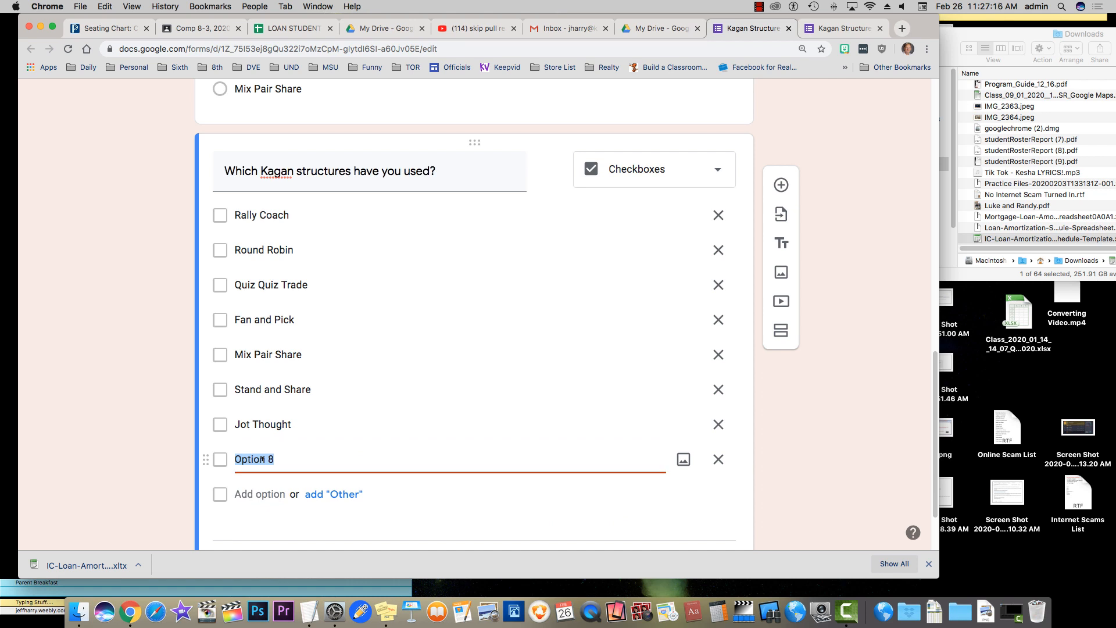
text(SIng)
key(BackSpace)
key(BackSpace)
key(BackSpace)
text(ingle Rond)
key(BackSpace)
key(BackSpace)
text(und Table)
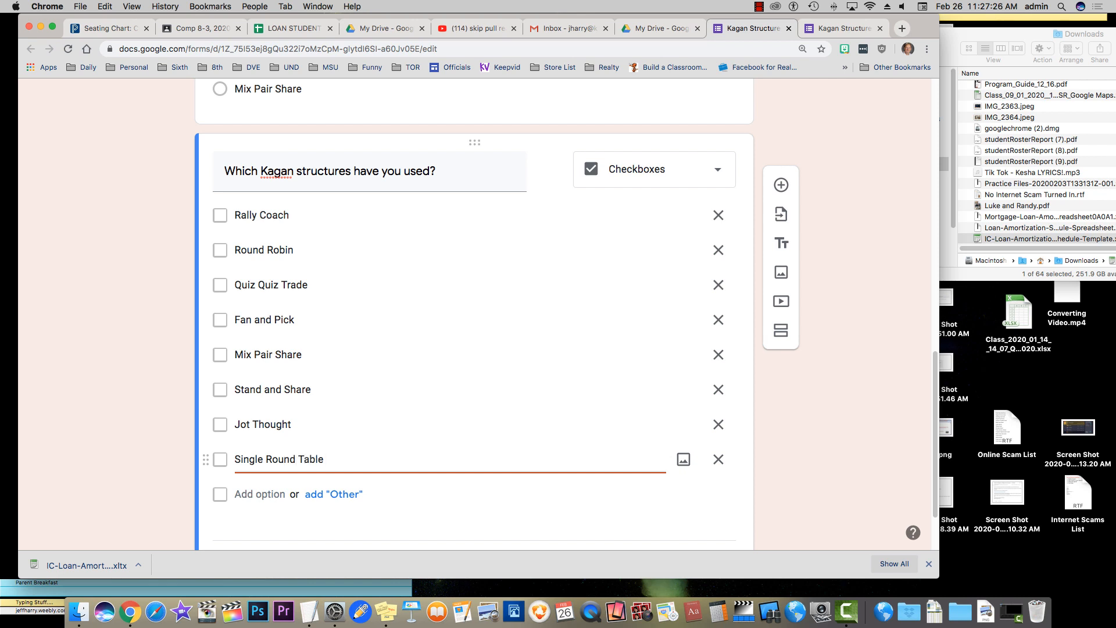
click(340, 497)
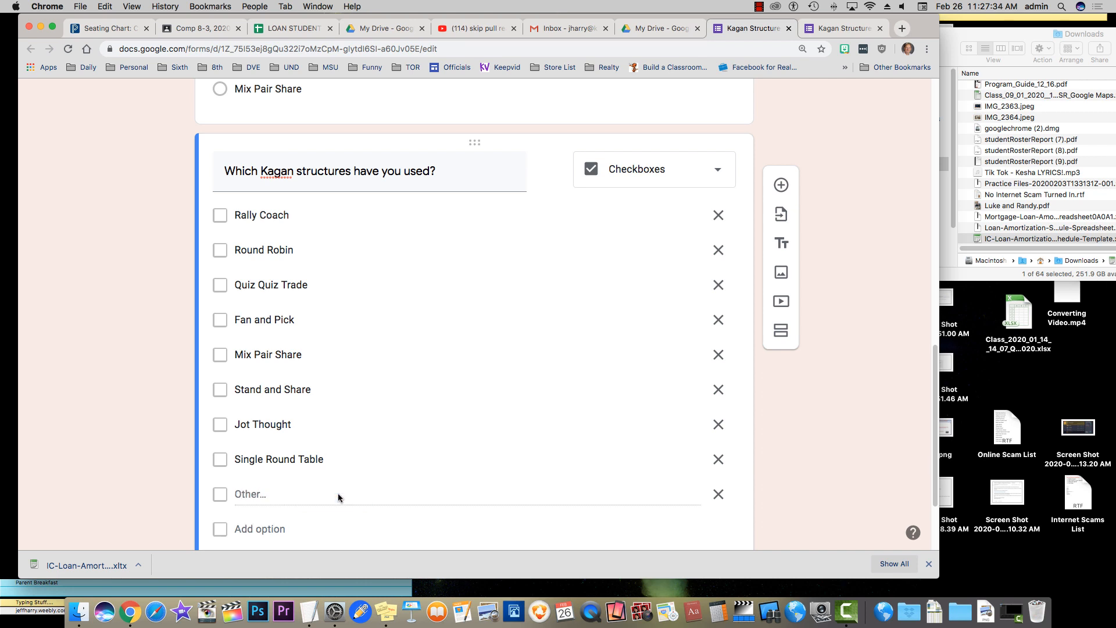
Reload the live preview to review both Kagan questions, then return to the editor
click(832, 29)
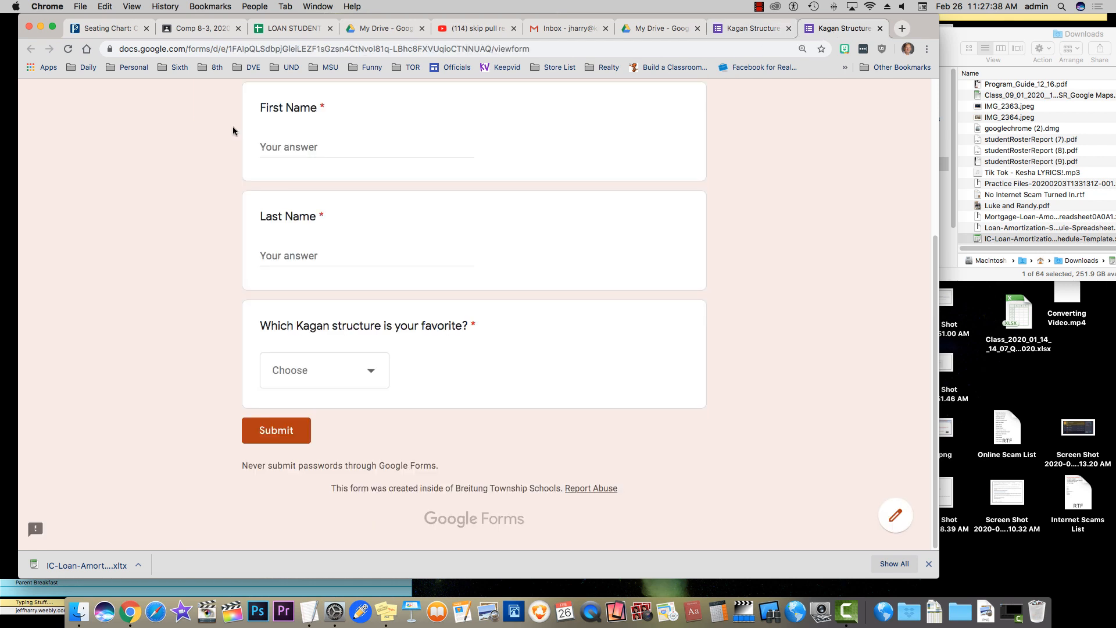
click(68, 49)
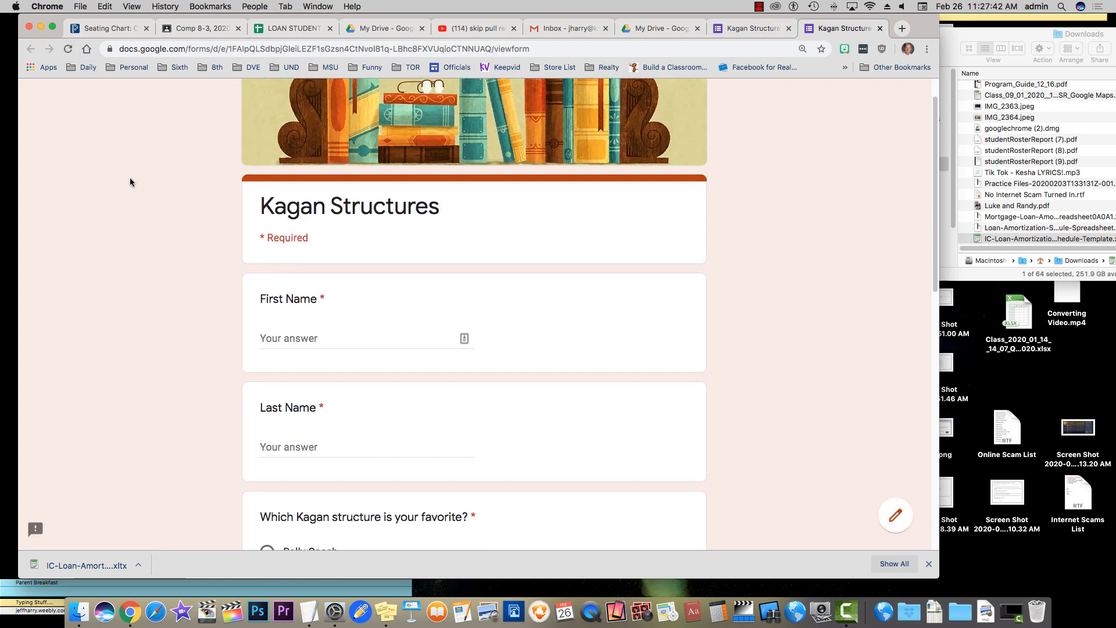
scroll(130, 176, down, 5)
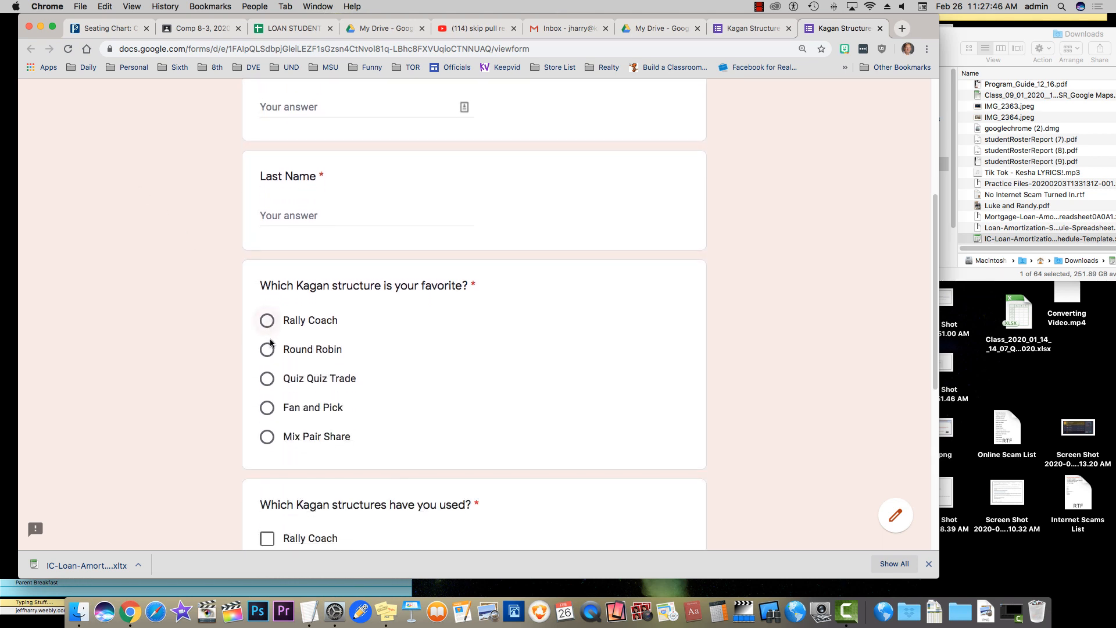
scroll(159, 262, down, 4)
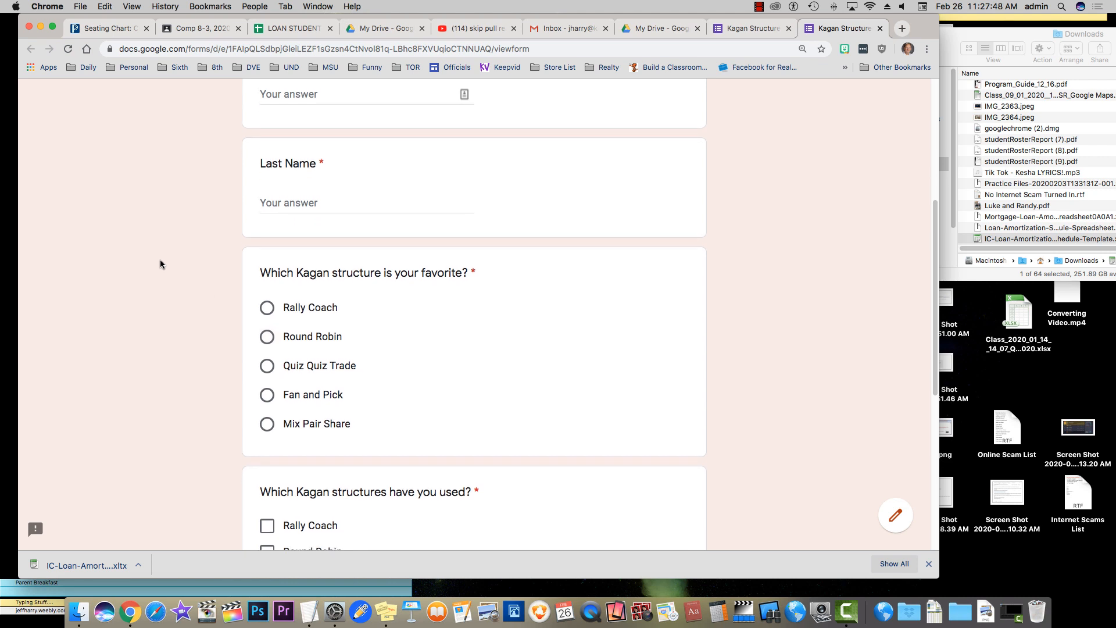
scroll(160, 262, down, 2)
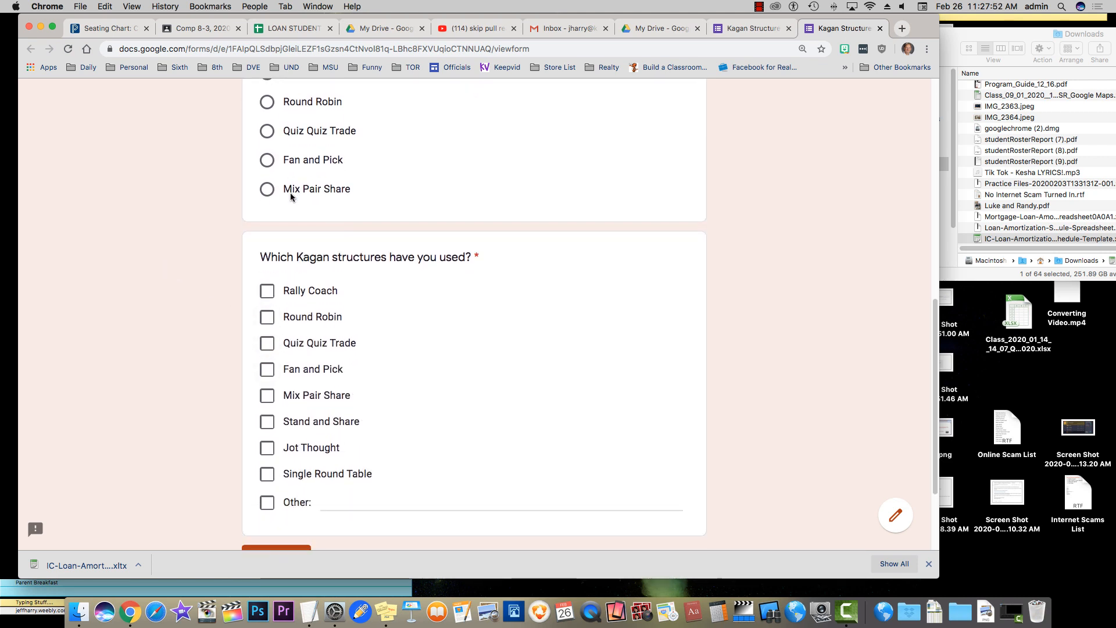
click(756, 29)
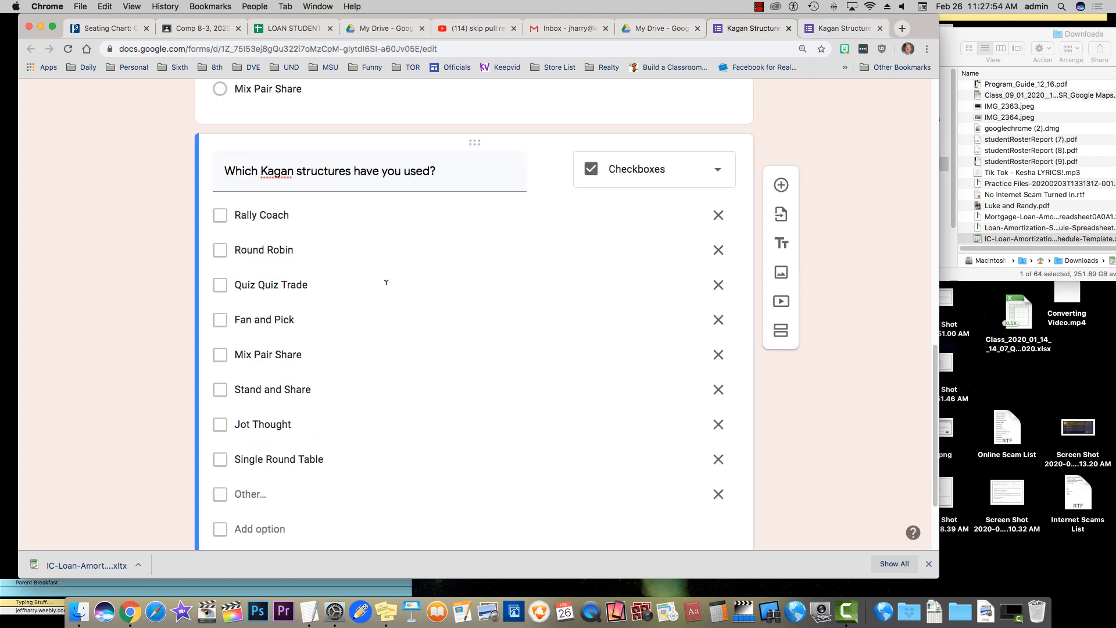
Add an Other choice under Mix Pair Share in the favourite-structure question, then reload the preview
scroll(130, 200, up, 5)
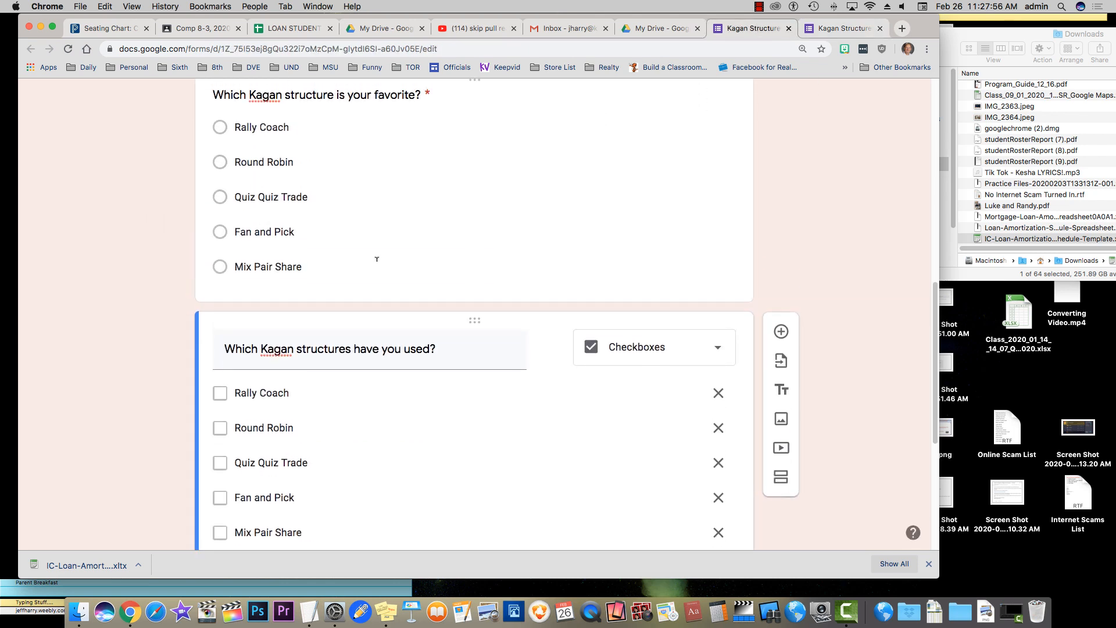
click(365, 294)
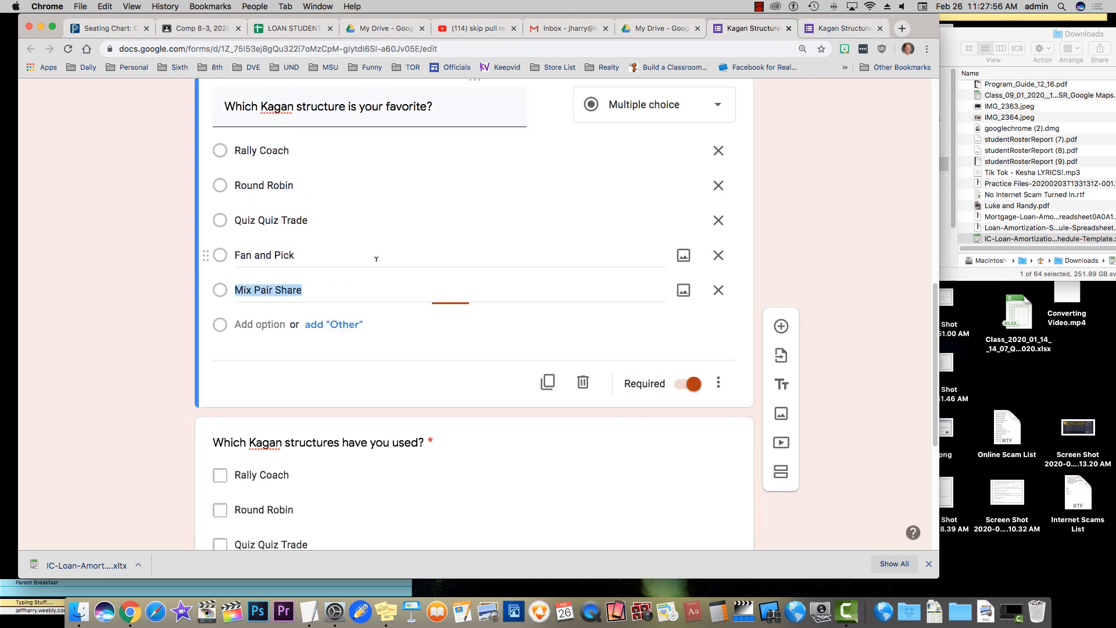
click(343, 323)
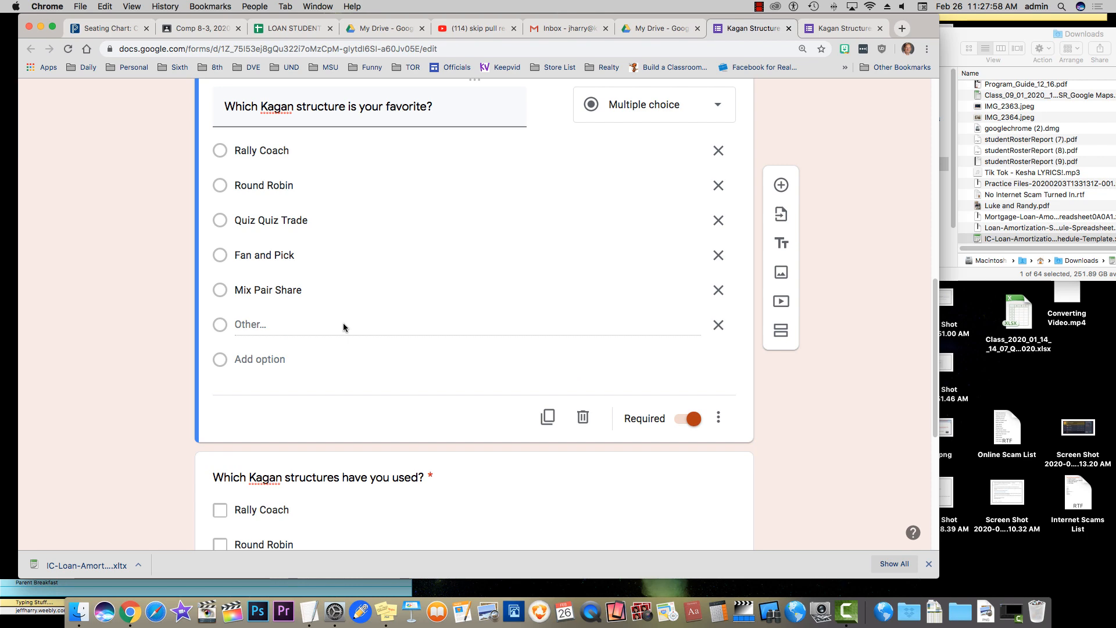
click(839, 29)
click(68, 49)
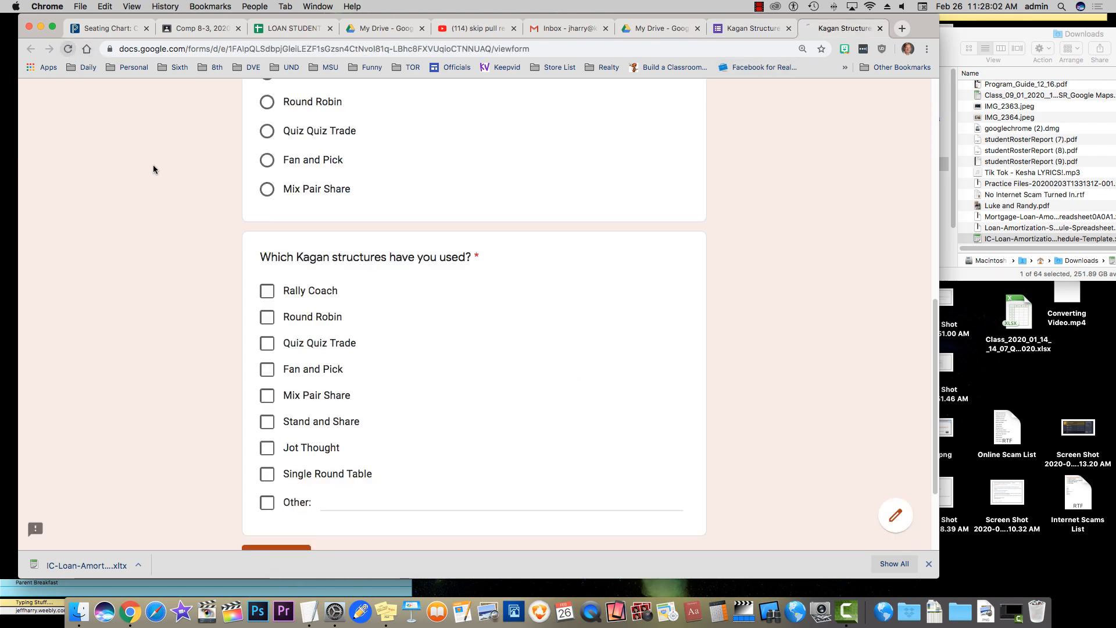
In the preview, tick Rally Coach, Quiz Quiz Trade and Jot Thought, and pick Mix Pair Share as favourite
scroll(146, 202, down, 5)
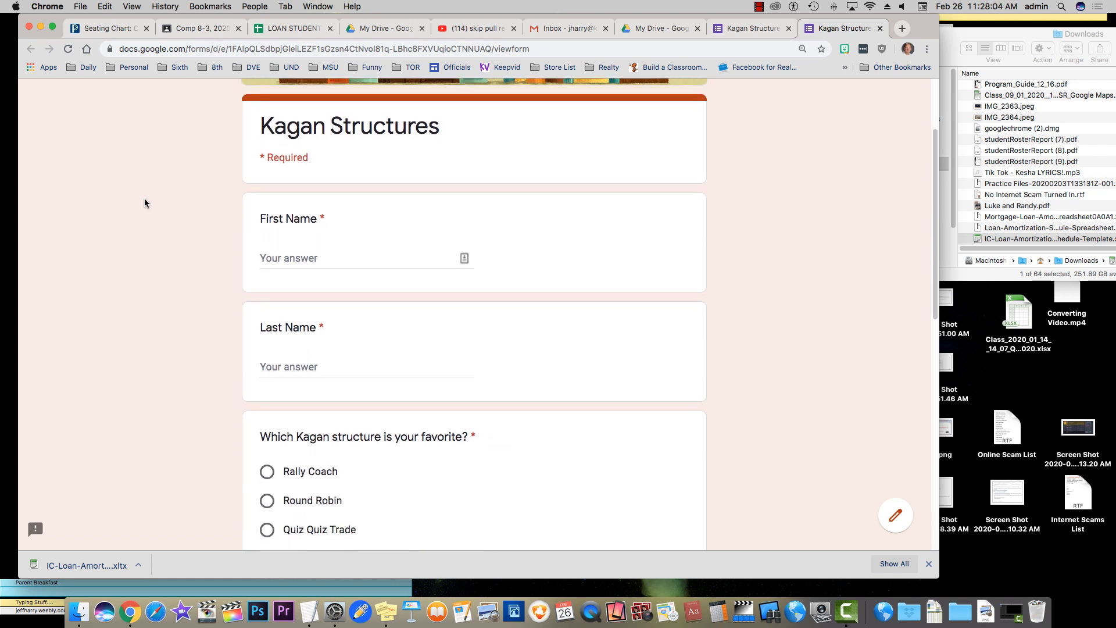
scroll(144, 204, down, 1)
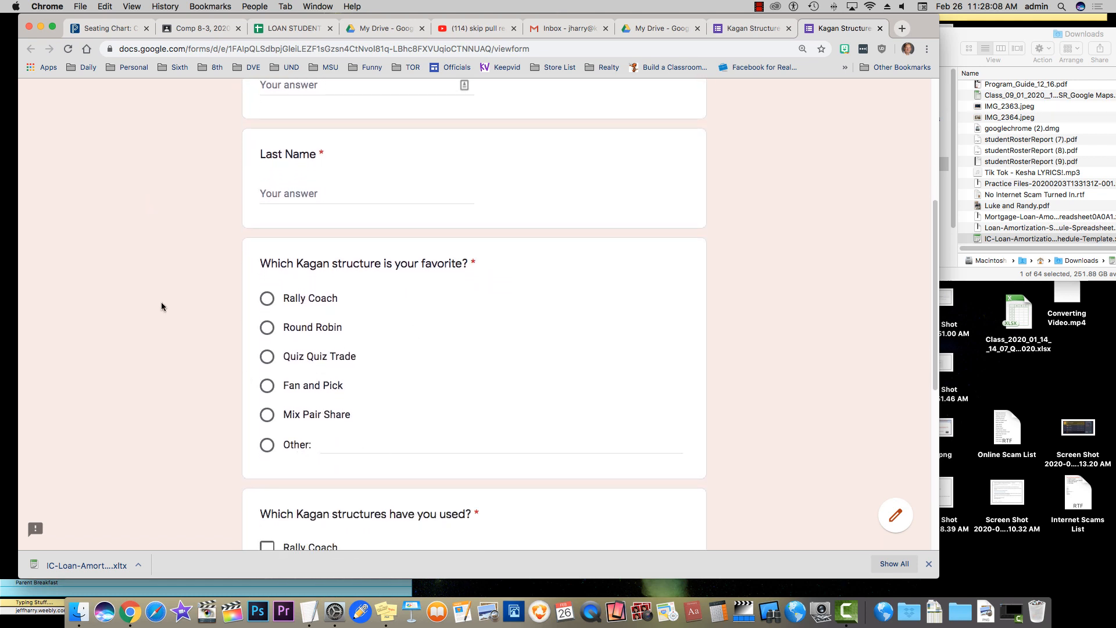
scroll(162, 306, down, 3)
scroll(161, 304, down, 7)
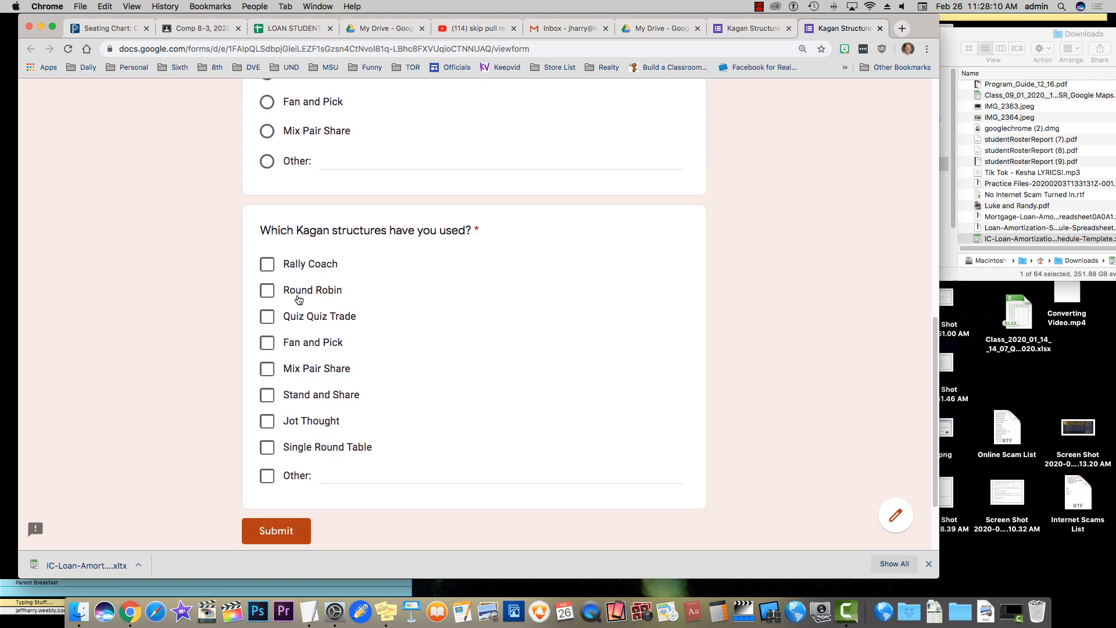
click(267, 272)
click(267, 319)
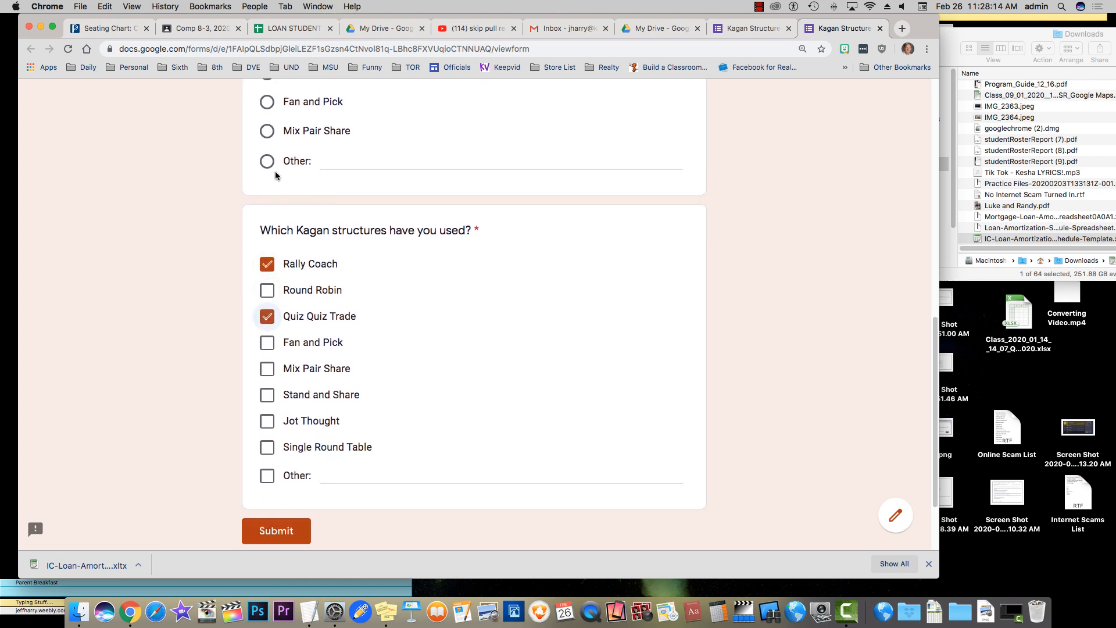
click(268, 133)
scroll(162, 231, down, 2)
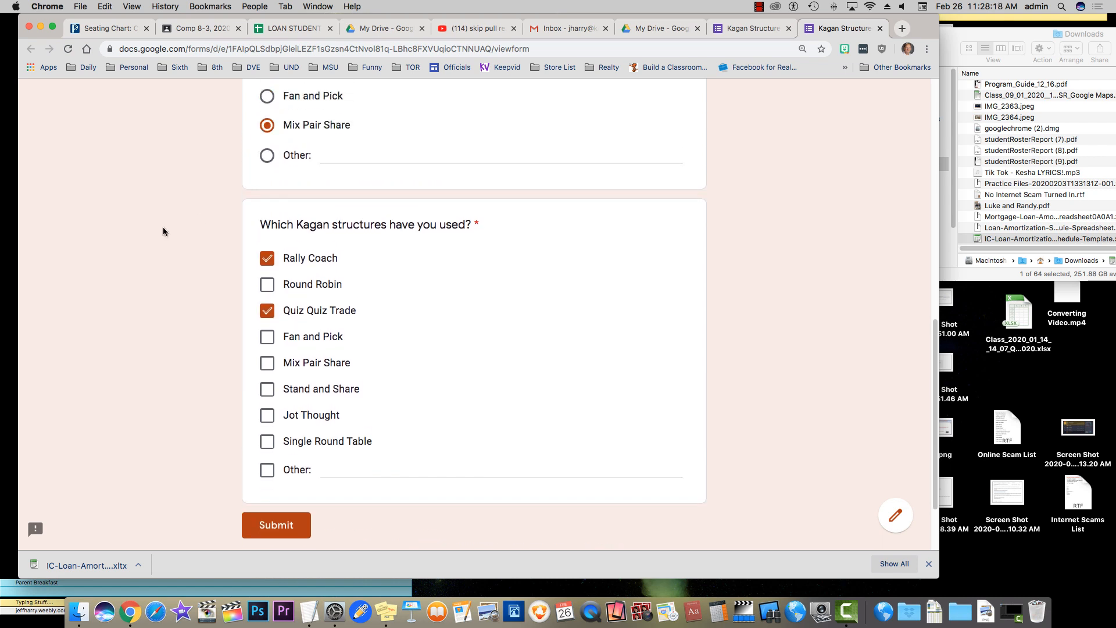
click(266, 416)
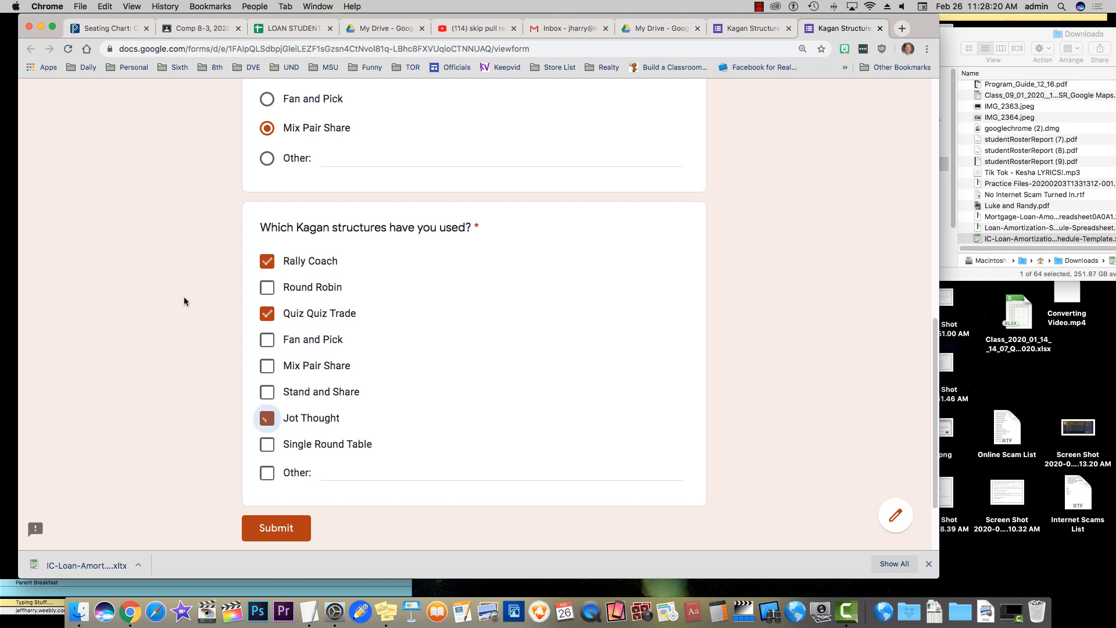
click(744, 29)
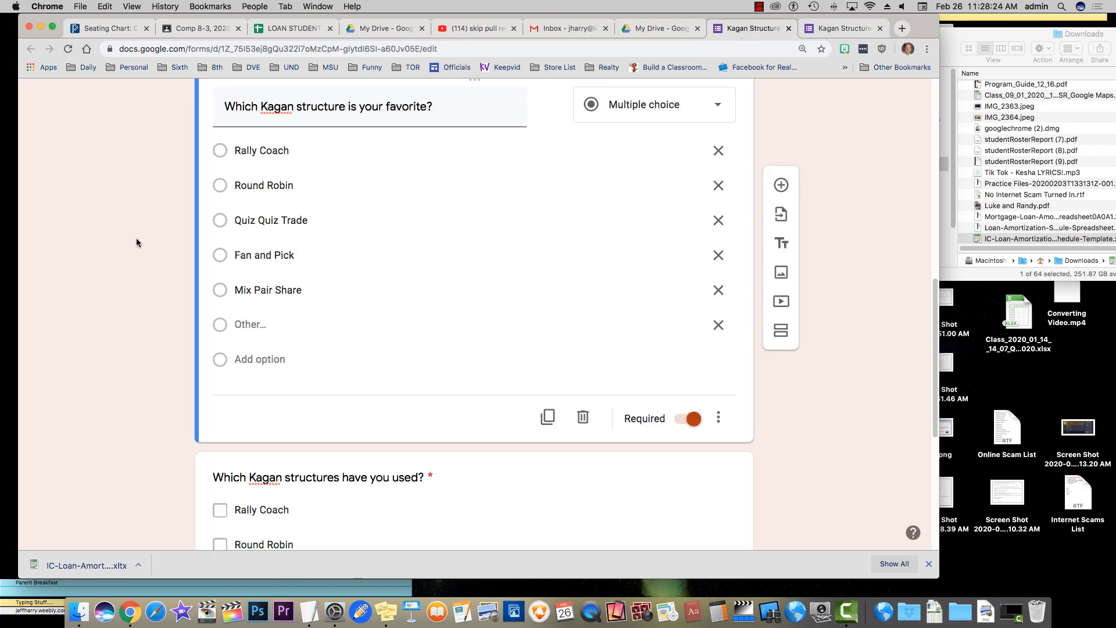
scroll(135, 237, down, 5)
scroll(135, 240, up, 10)
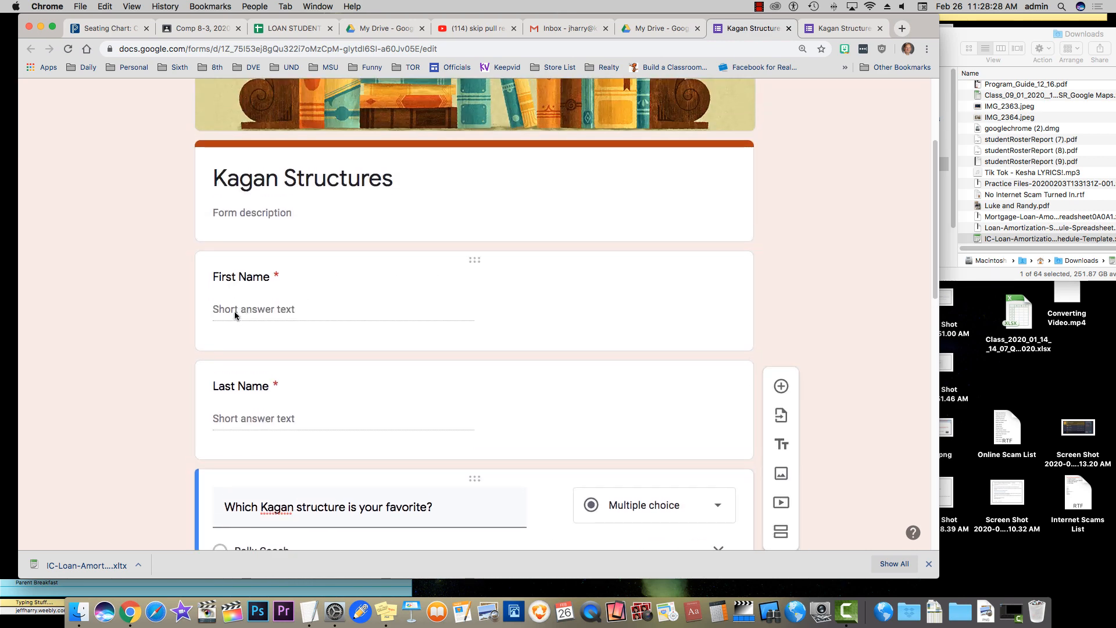
scroll(183, 350, down, 4)
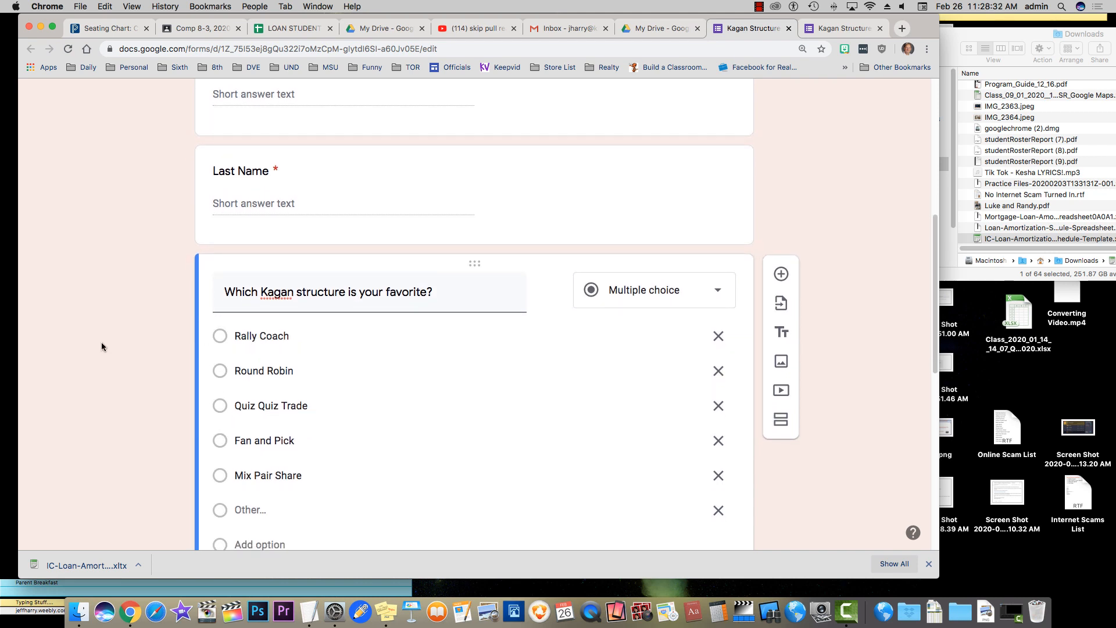
scroll(101, 342, down, 3)
scroll(100, 347, down, 1)
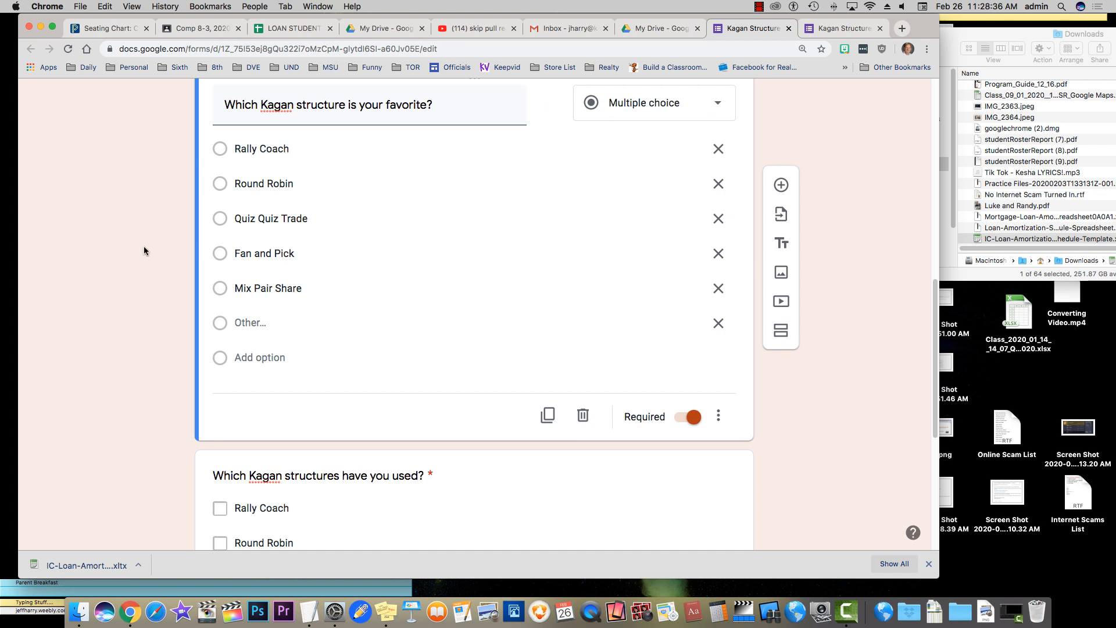
scroll(142, 246, down, 4)
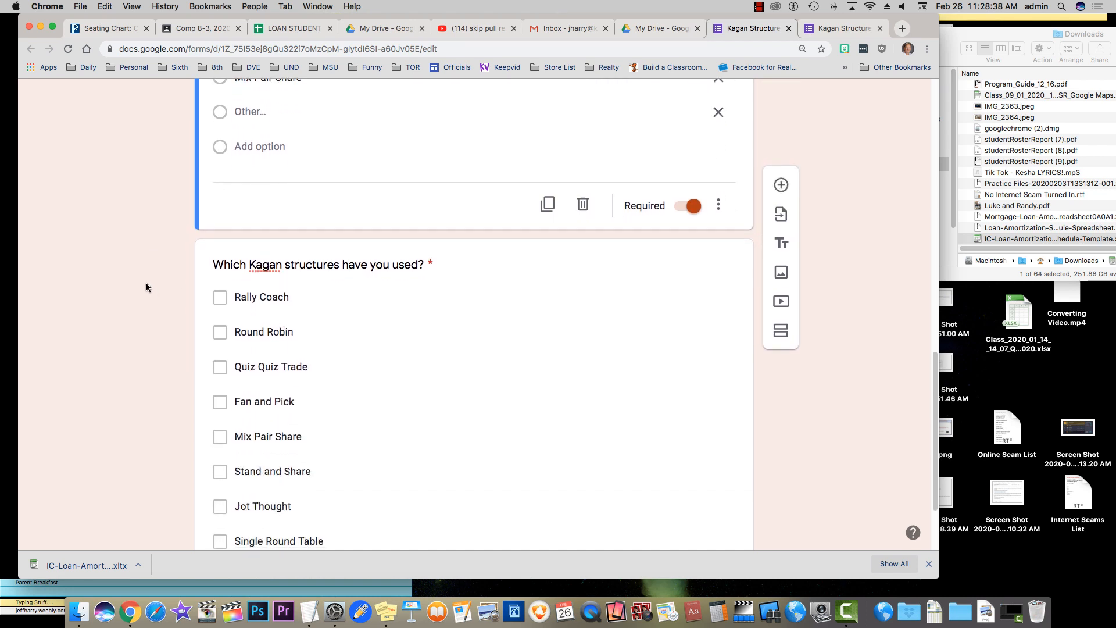
scroll(141, 281, down, 2)
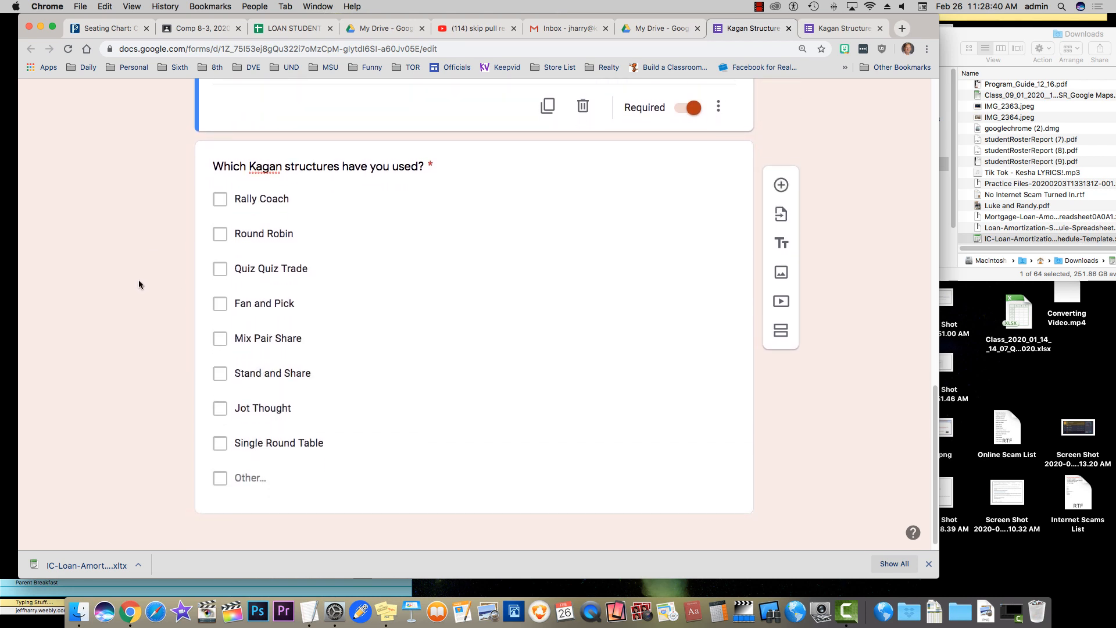
scroll(138, 281, up, 4)
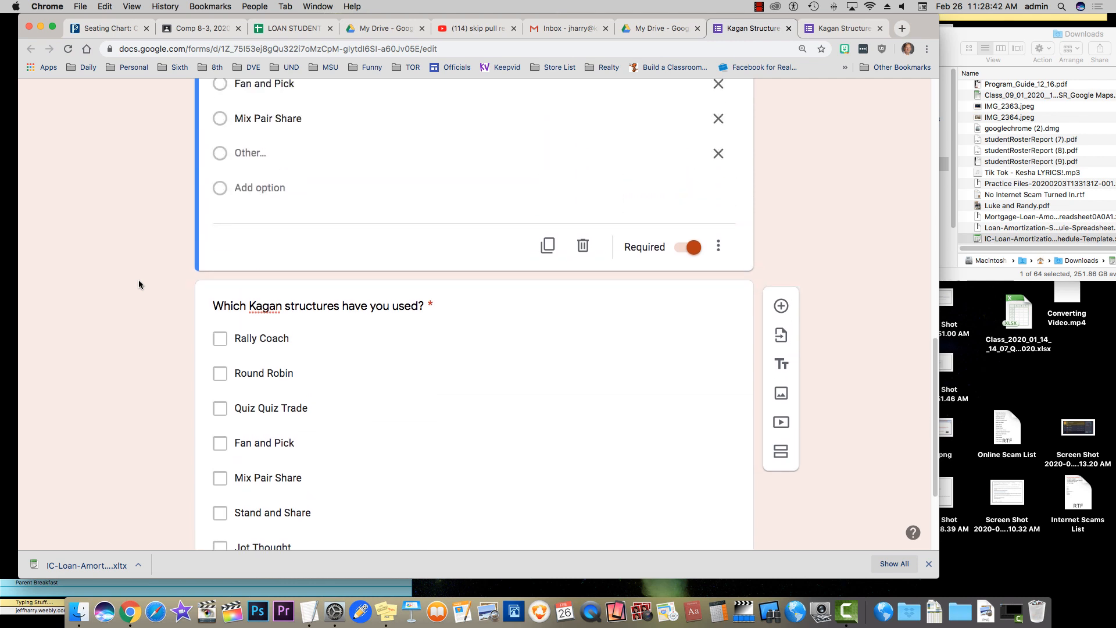
scroll(139, 280, up, 5)
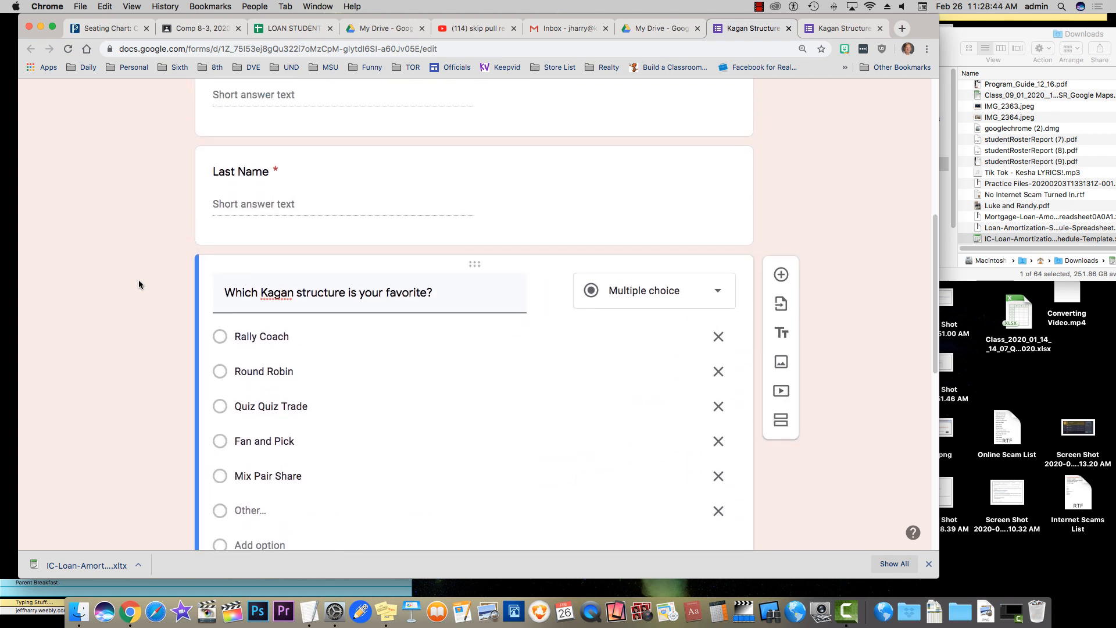
scroll(138, 281, down, 9)
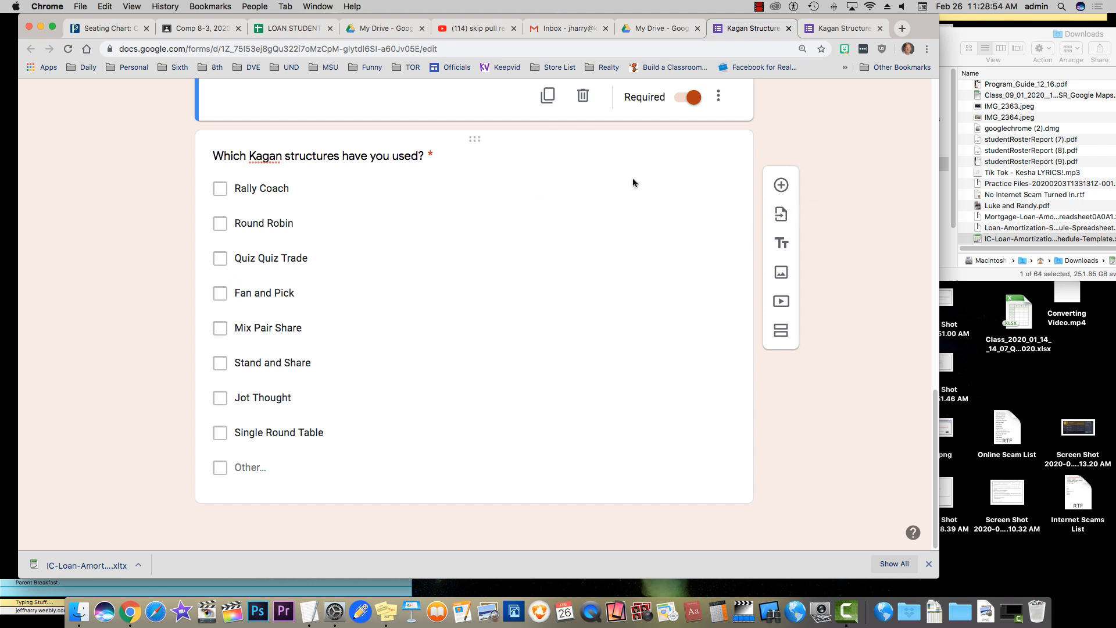
Add a question below the checkbox question and make it a linear scale from 1 to 10
click(782, 185)
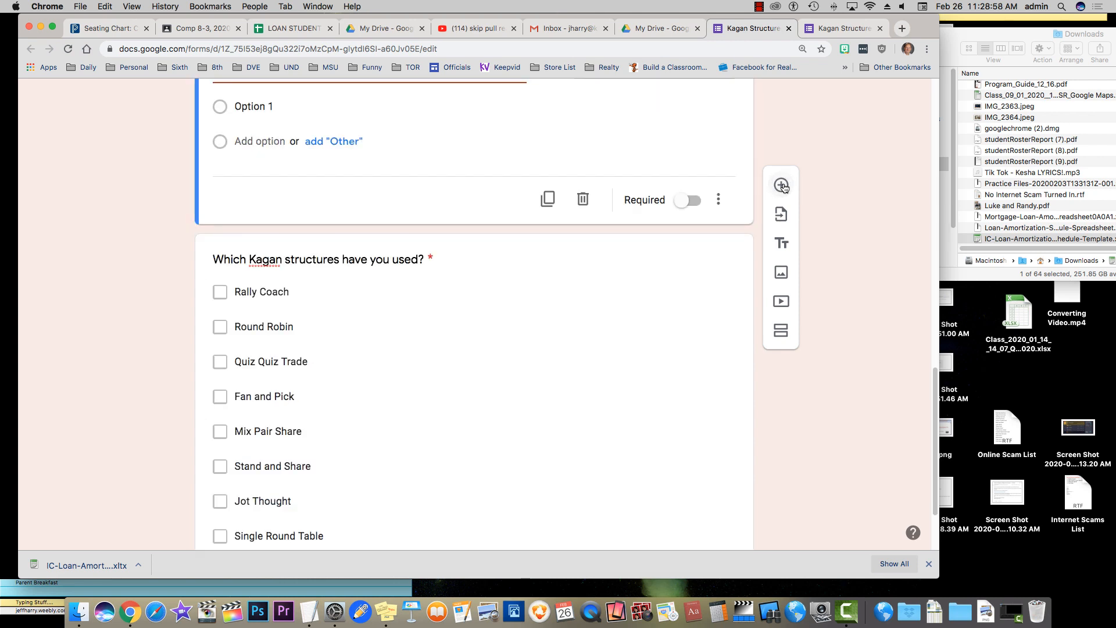
scroll(186, 137, up, 2)
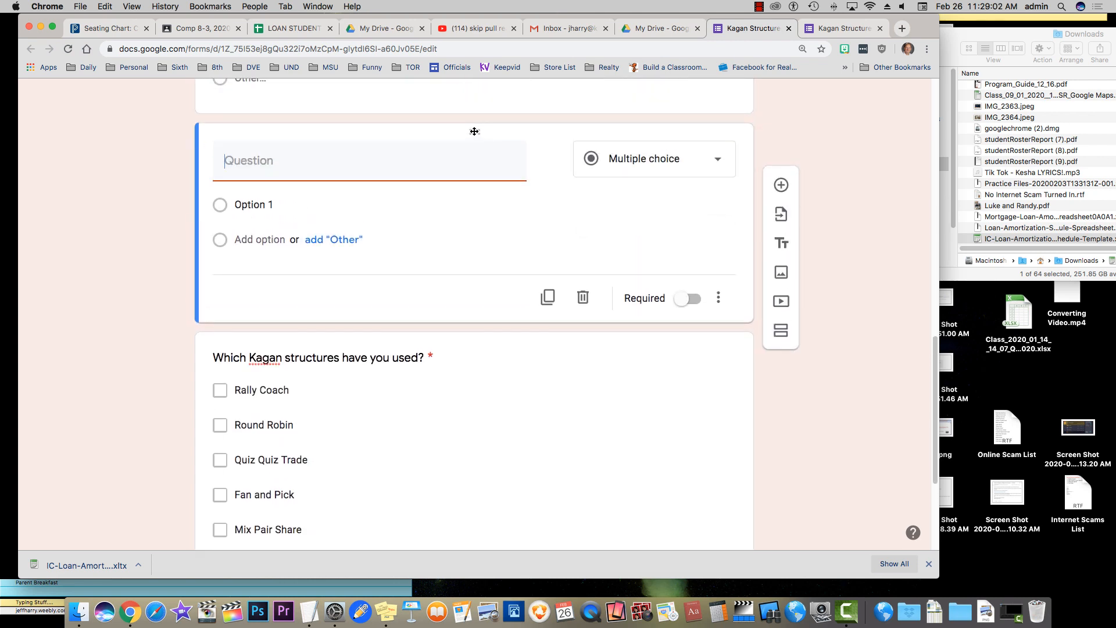
drag(470, 130, 473, 496)
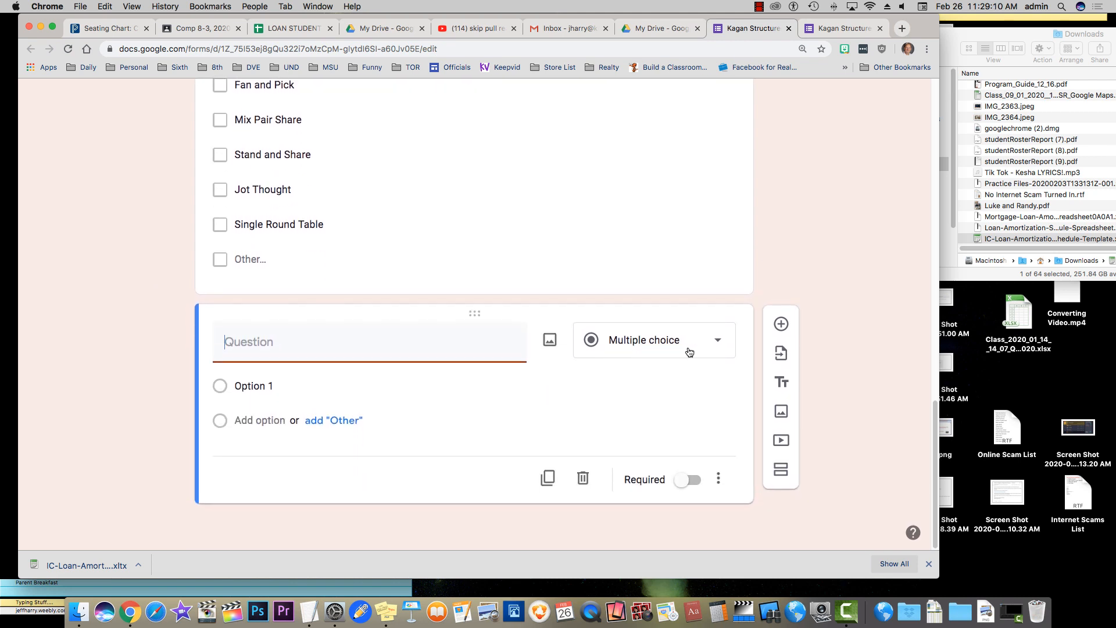
click(691, 352)
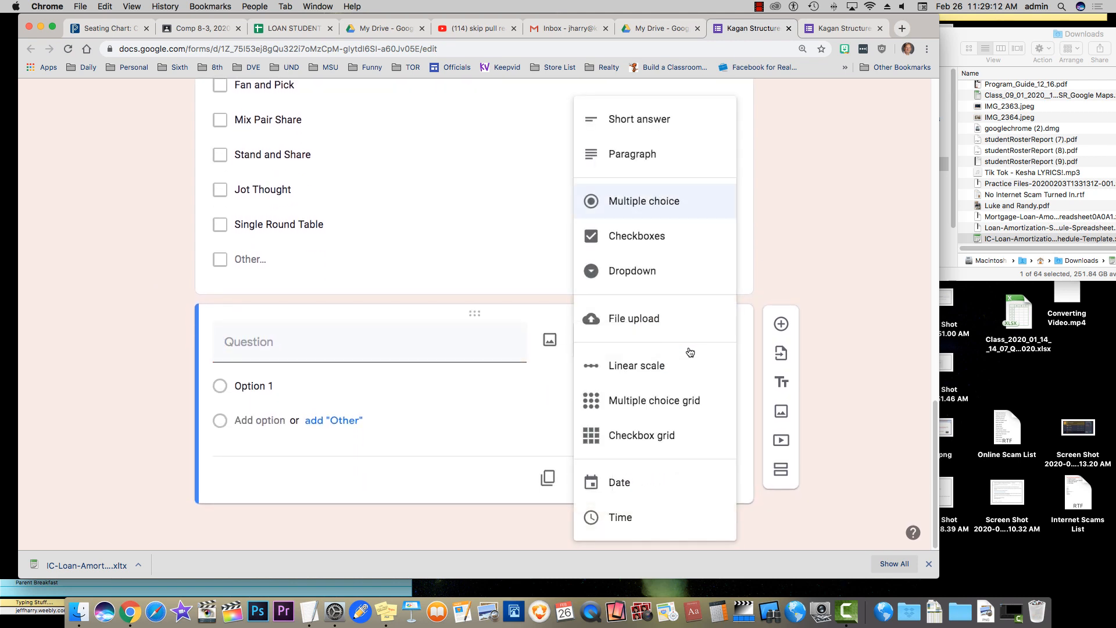
click(646, 366)
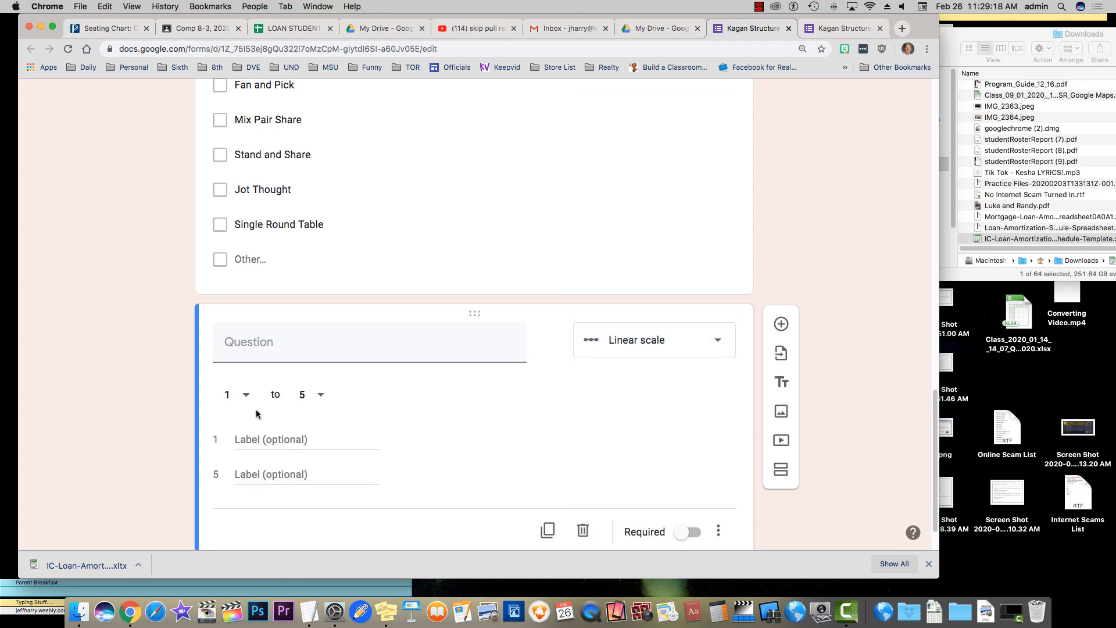
click(319, 397)
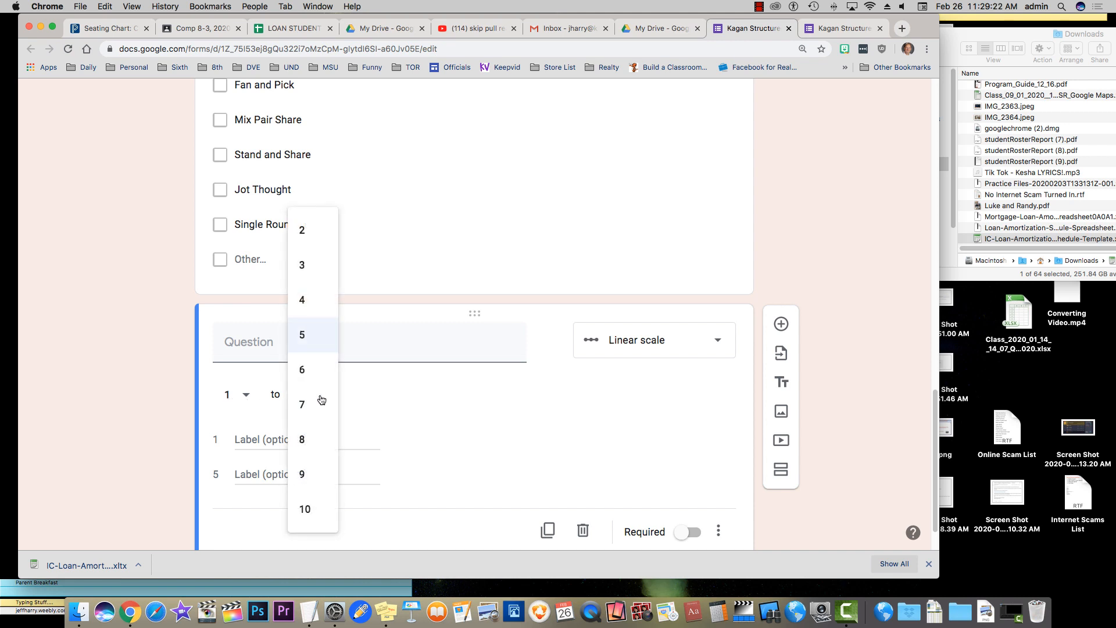
click(308, 508)
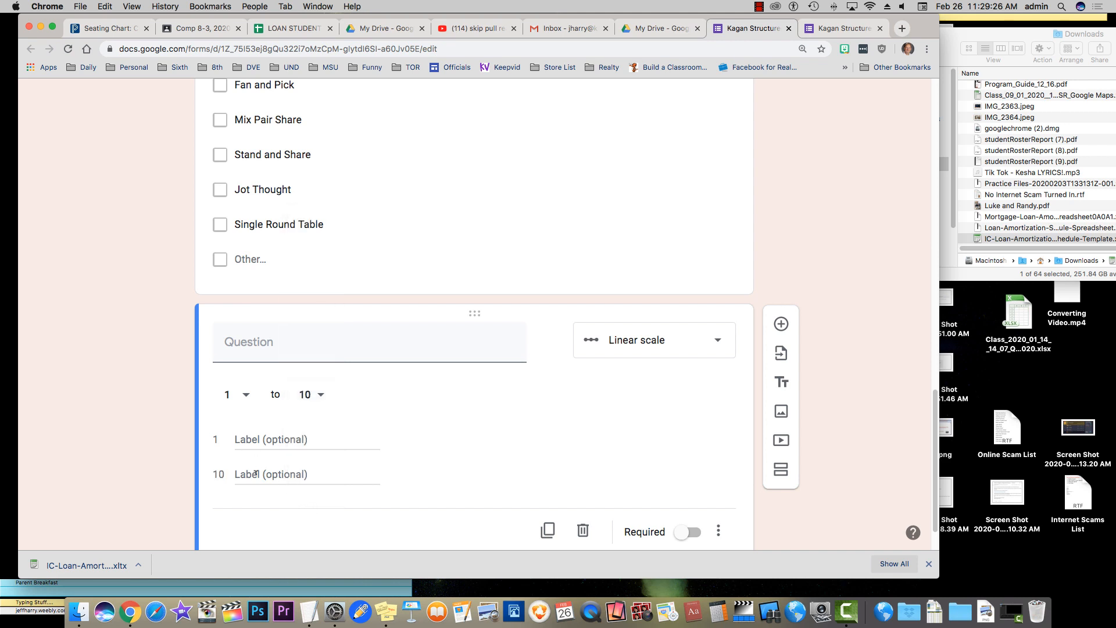
click(291, 361)
Title the scale question 'How much do you enjoy incorporating Kagan structures?'
text(How)
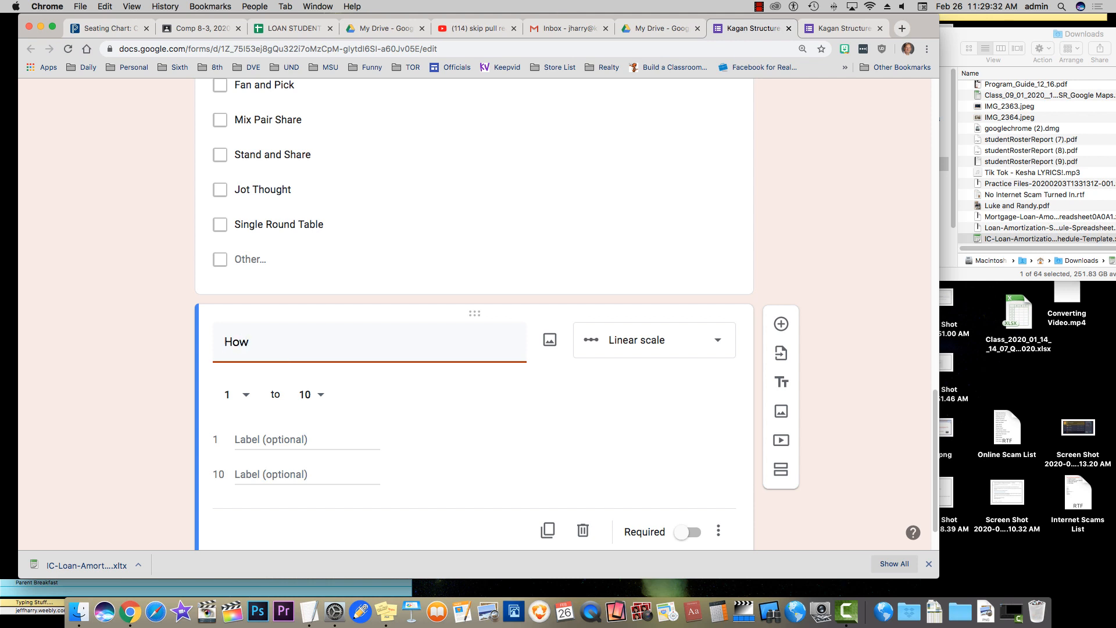
text(ofe)
text(ten d)
text(o you)
key(BackSpace)
key(BackSpace)
key(BackSpace)
key(BackSpace)
key(BackSpace)
key(BackSpace)
key(BackSpace)
key(BackSpace)
key(BackSpace)
key(BackSpace)
text(much do you like)
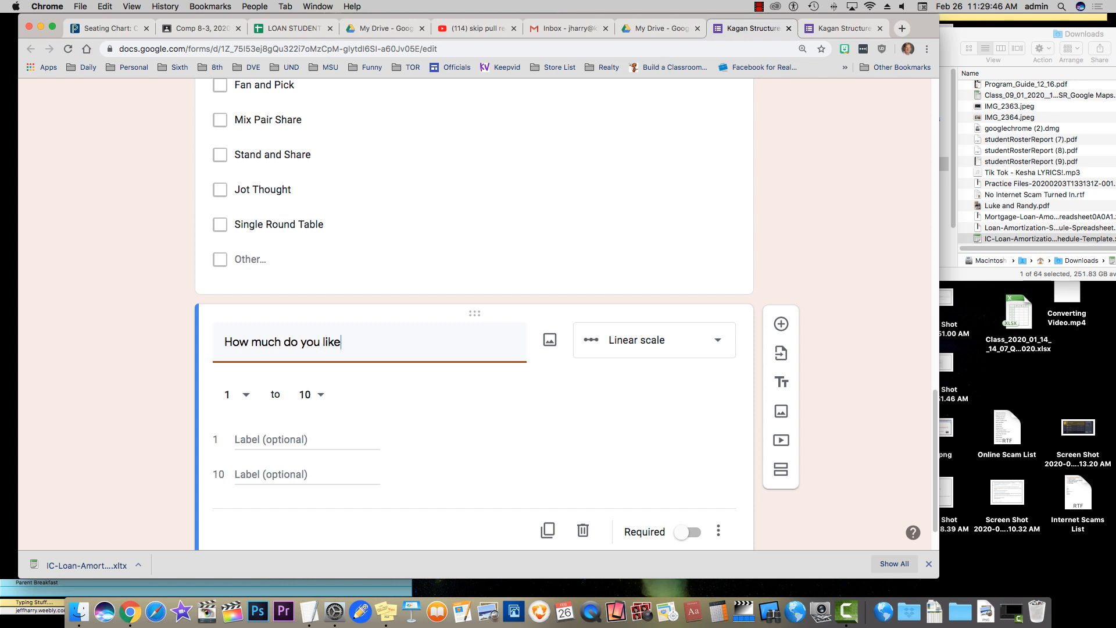
key(BackSpace)
key(BackSpace)
key(BackSpace)
key(BackSpace)
text(enjoy incorporating )
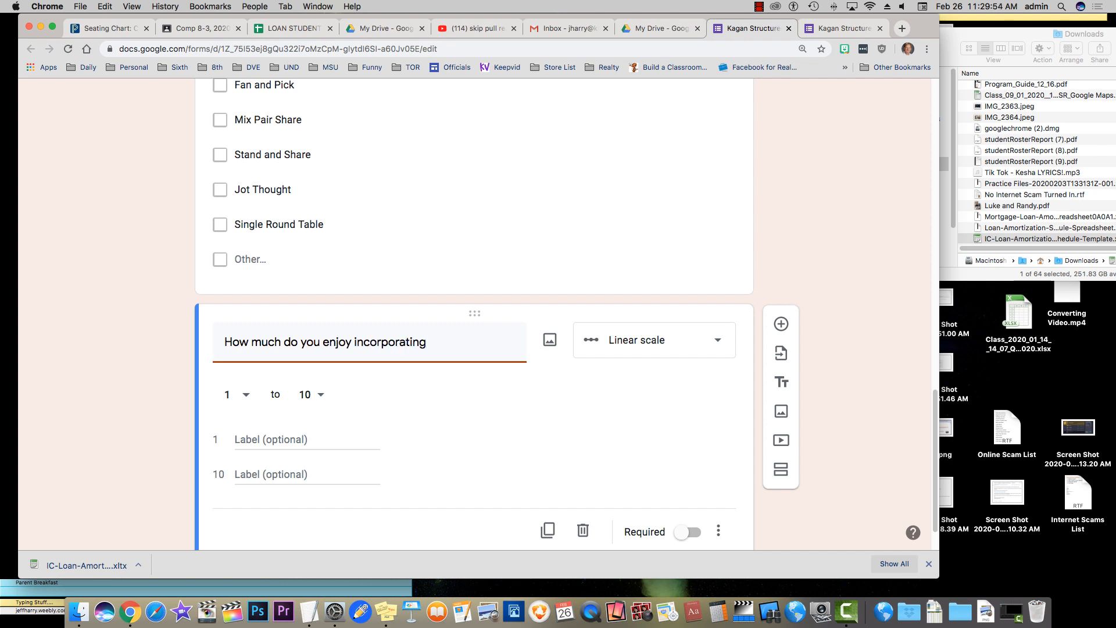
text(Kagan stuructures?)
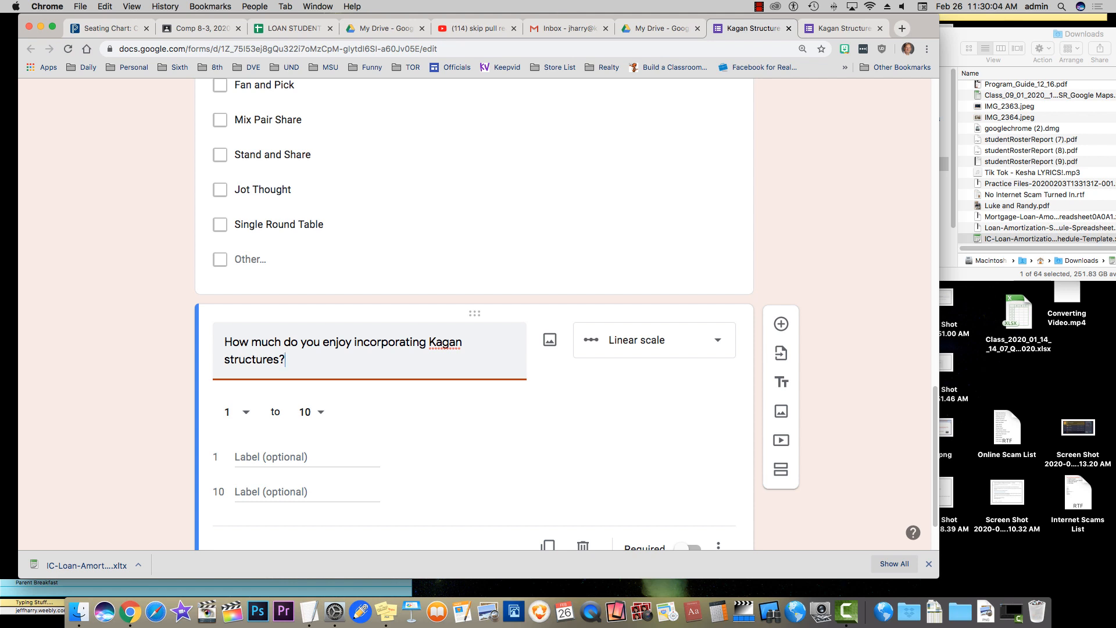
Label the scale ends 'Never Use Them' and 'Every Single Day' and make the question required
click(271, 456)
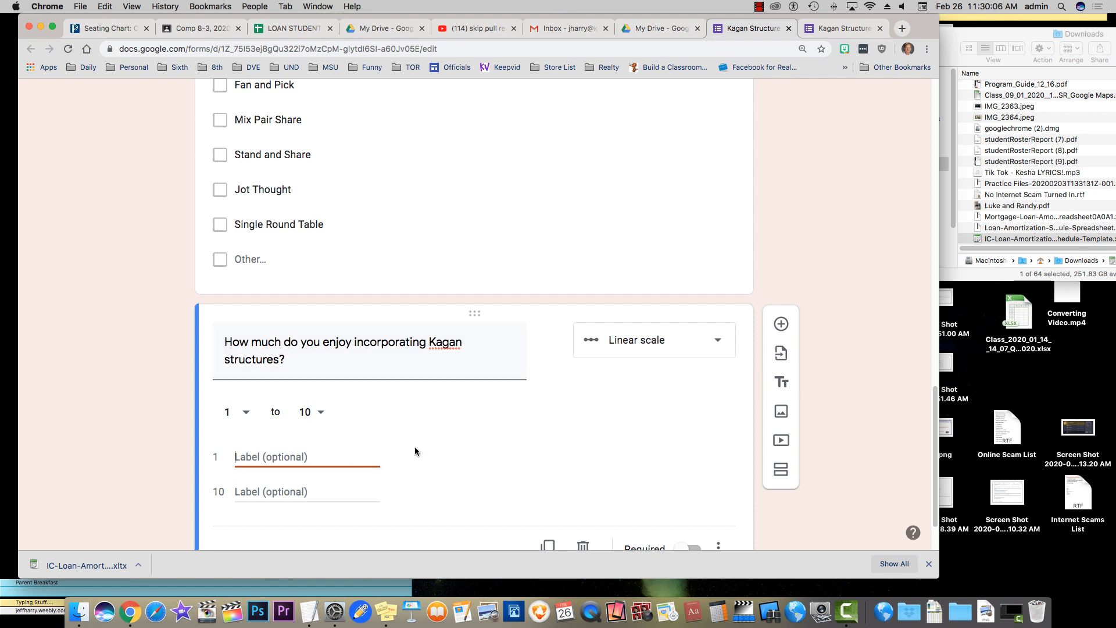
text(Never Use Them)
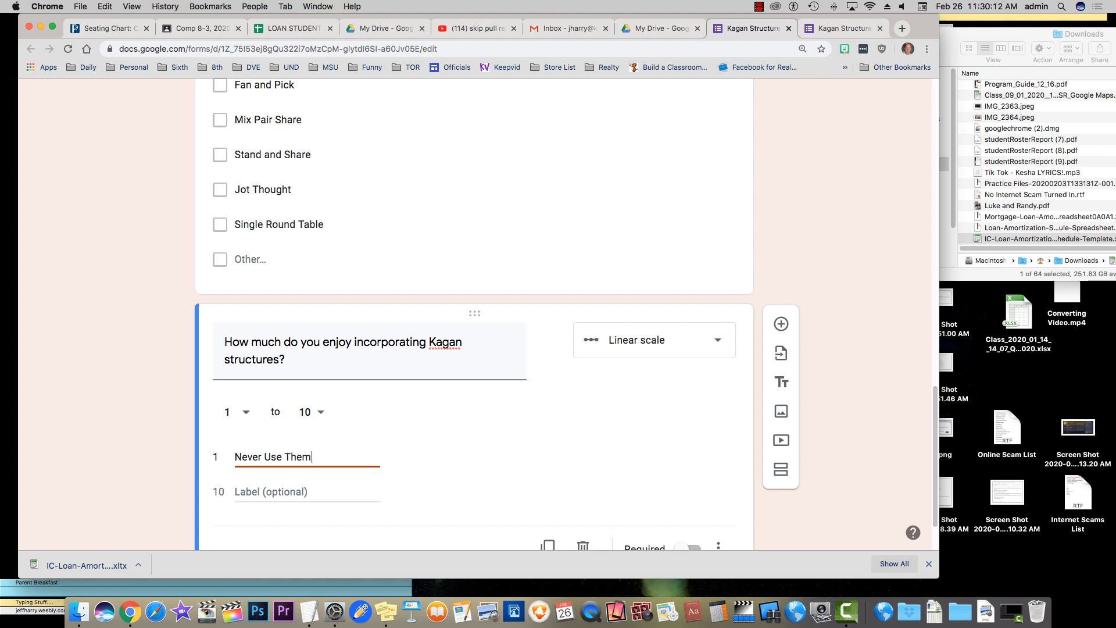
click(256, 491)
text(Every)
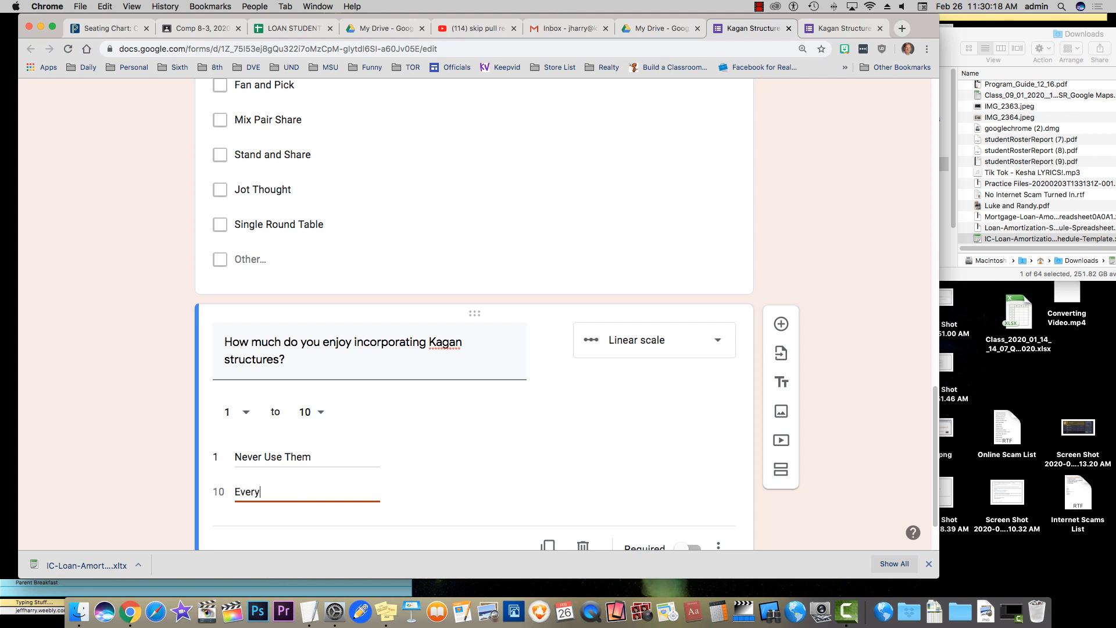
text( Single Day)
scroll(261, 477, down, 2)
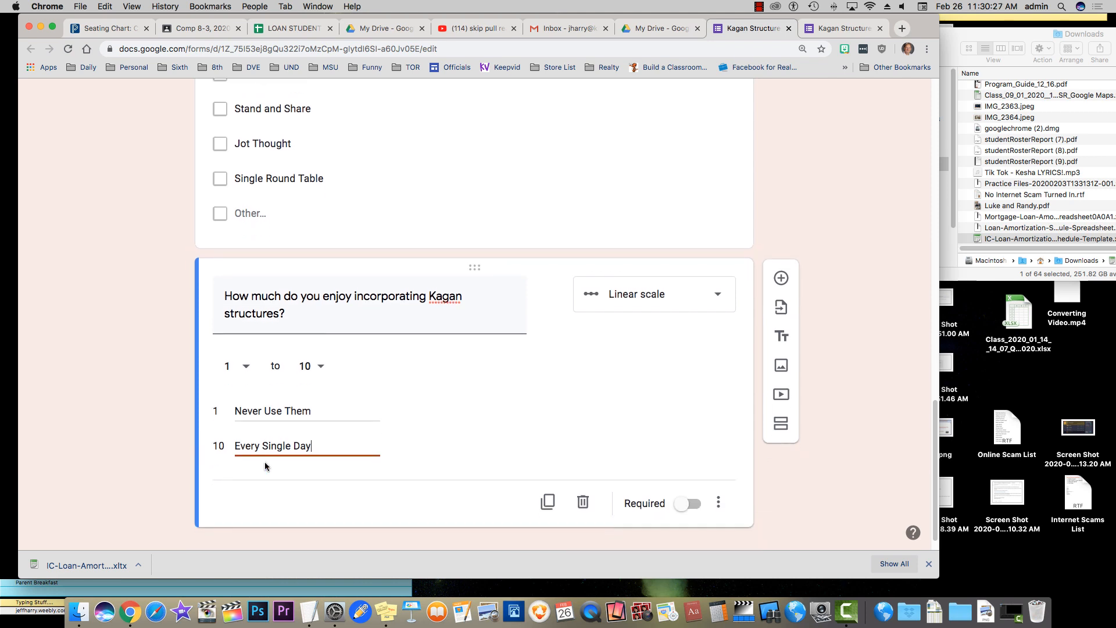
click(686, 504)
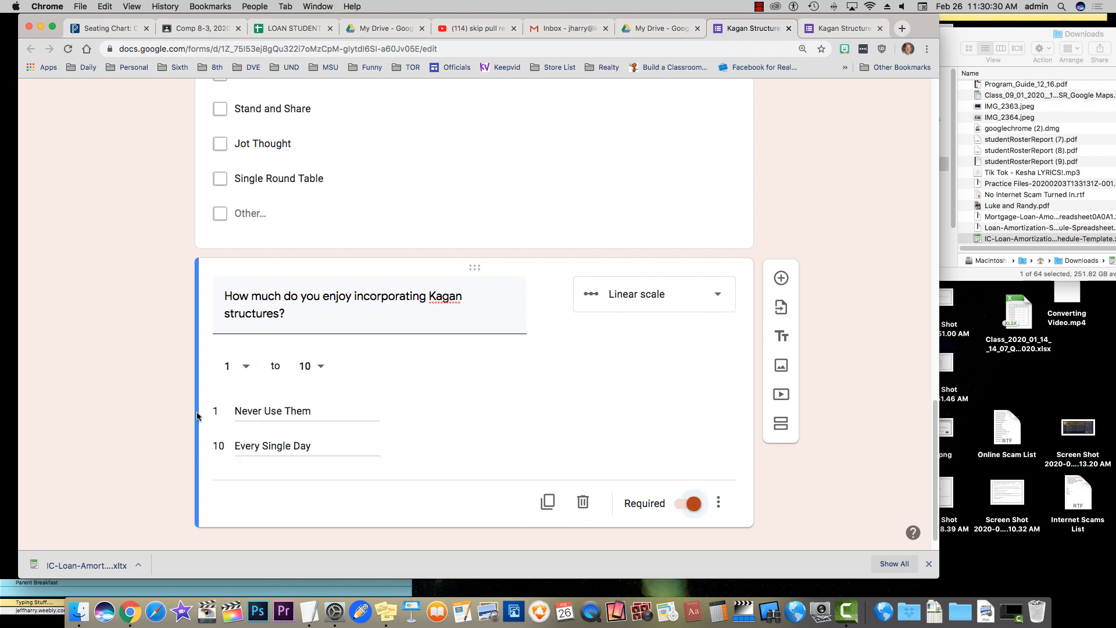
click(827, 29)
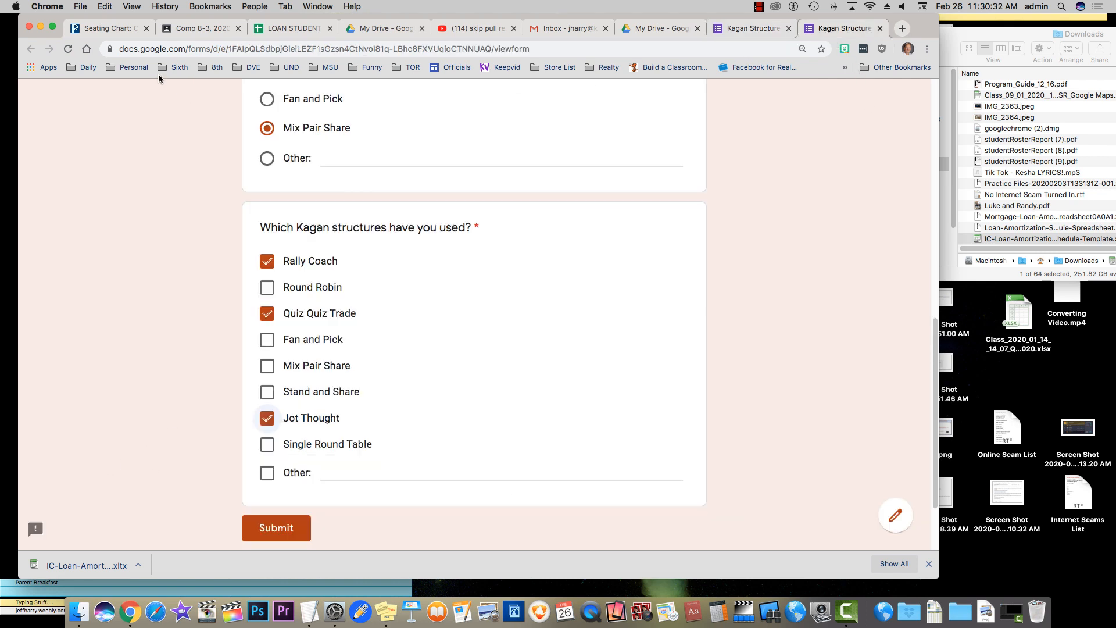
Reload the live form to a blank state and scroll down to the new 1–10 enjoyment scale
click(72, 49)
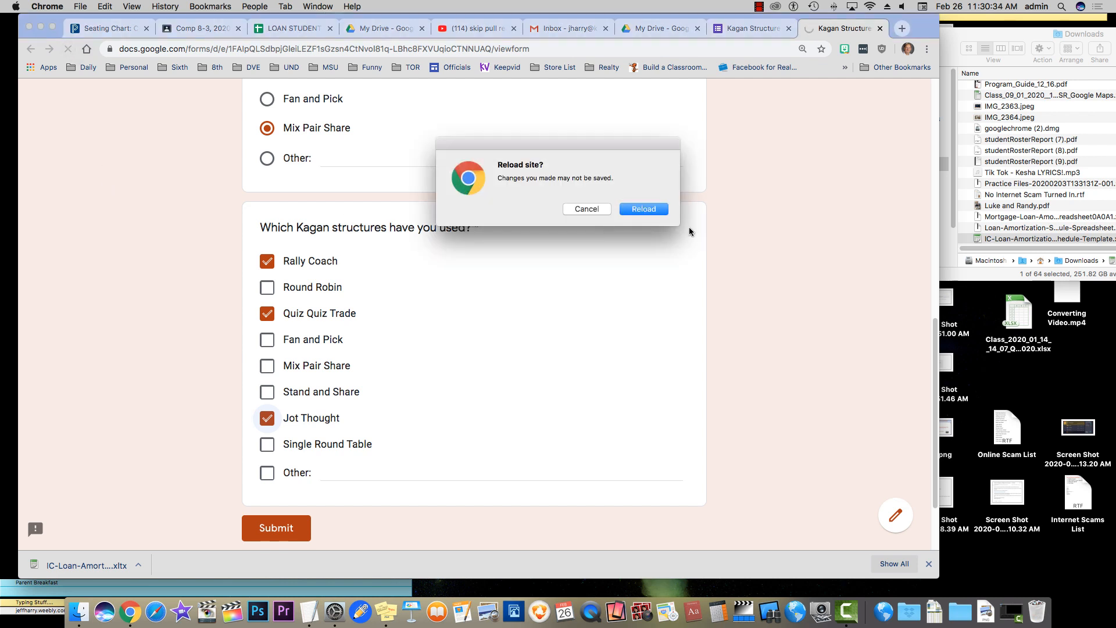
click(644, 210)
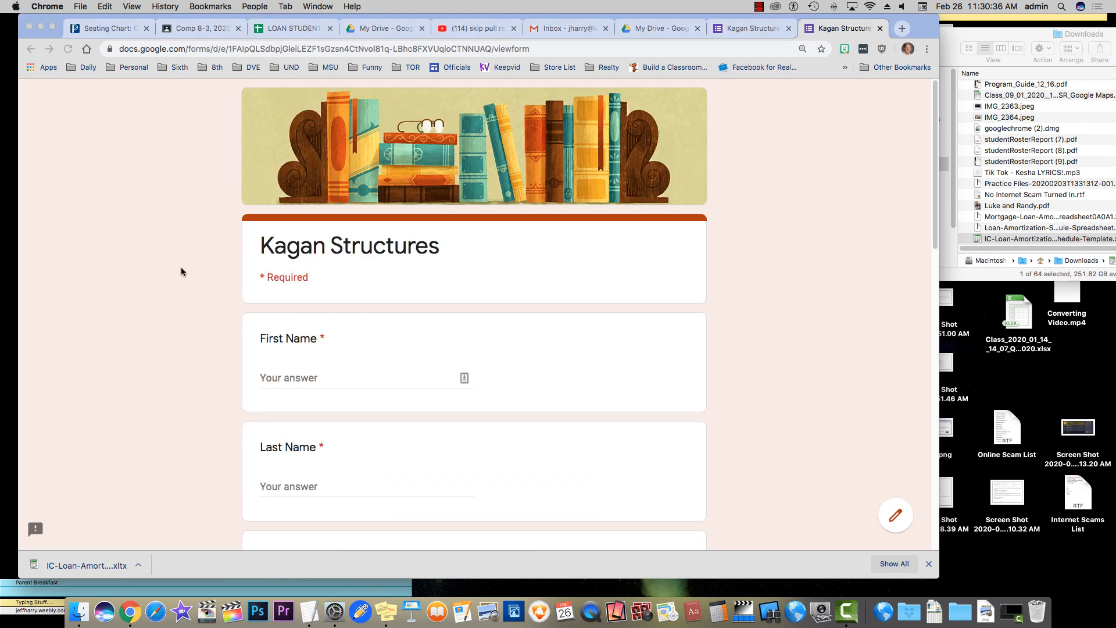
scroll(168, 277, down, 3)
scroll(169, 276, down, 2)
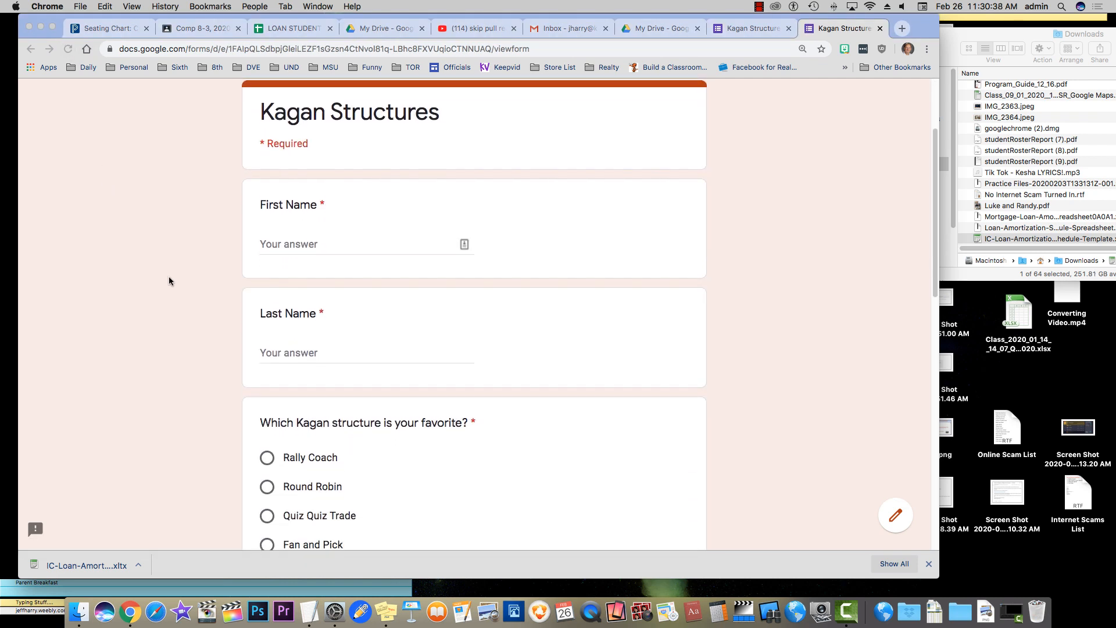
scroll(168, 281, down, 5)
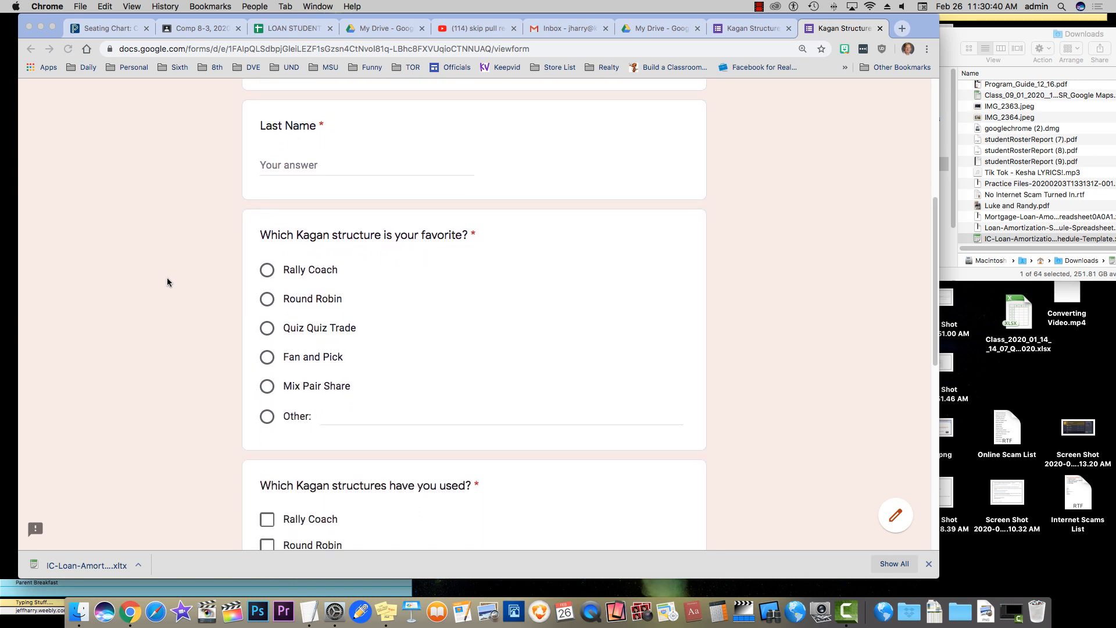
scroll(167, 282, down, 7)
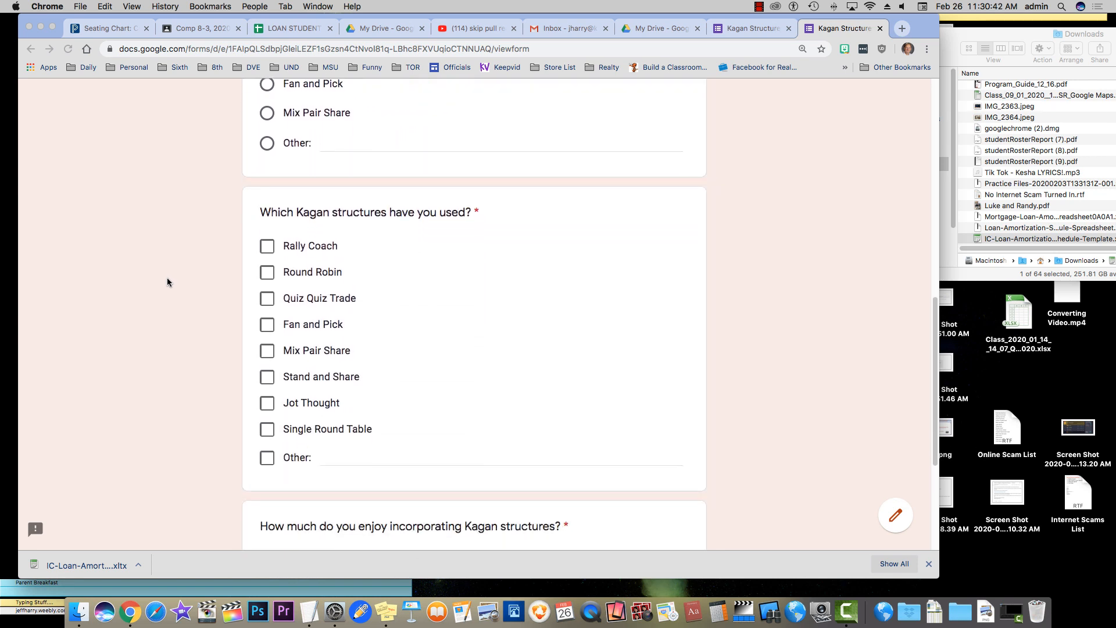
scroll(167, 282, down, 4)
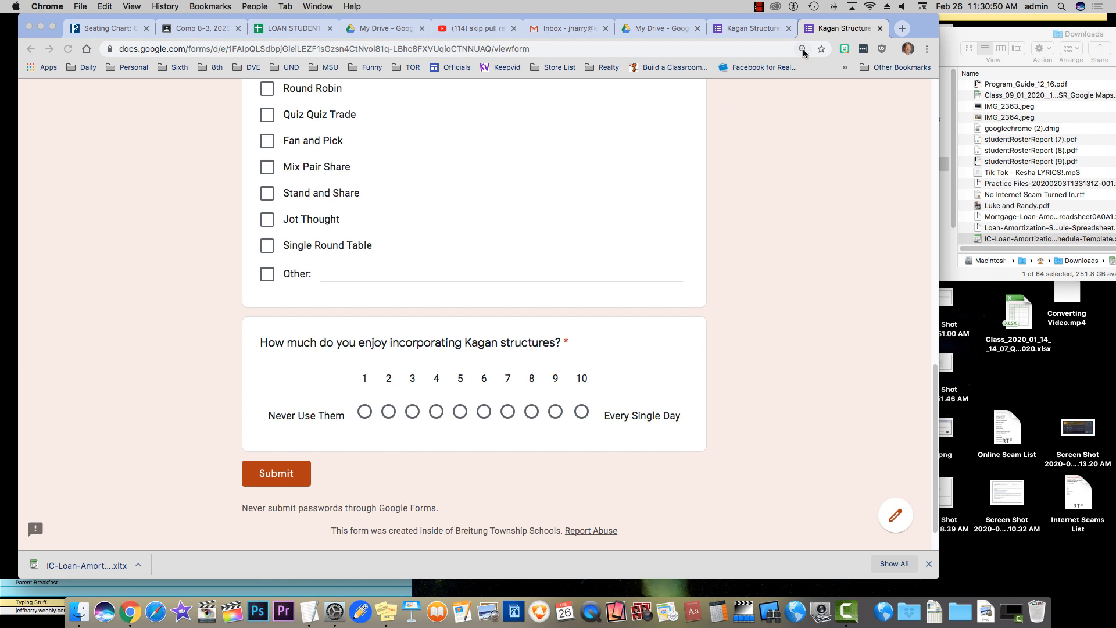
Back in the editor, add a paragraph question below the enjoyment rating scale
click(734, 29)
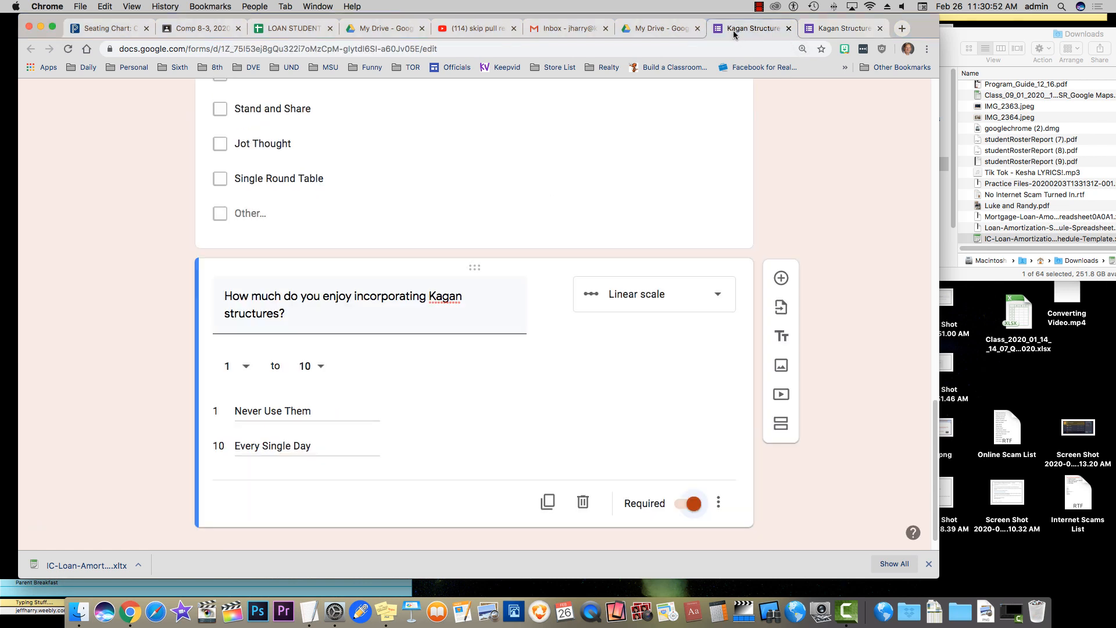
scroll(133, 280, up, 5)
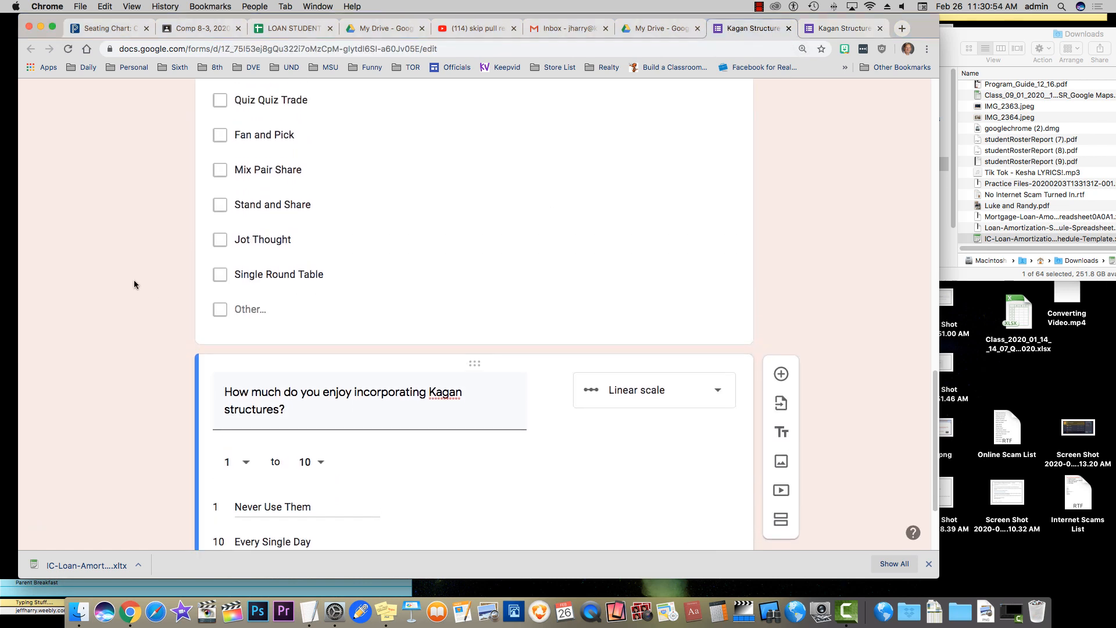
scroll(134, 284, up, 8)
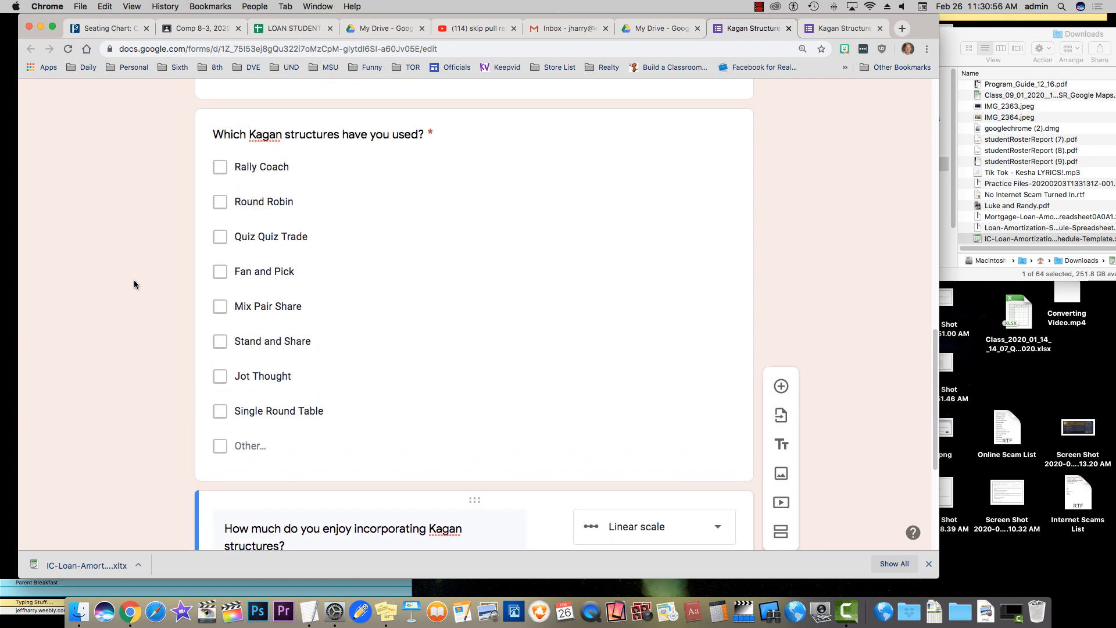
scroll(134, 285, up, 8)
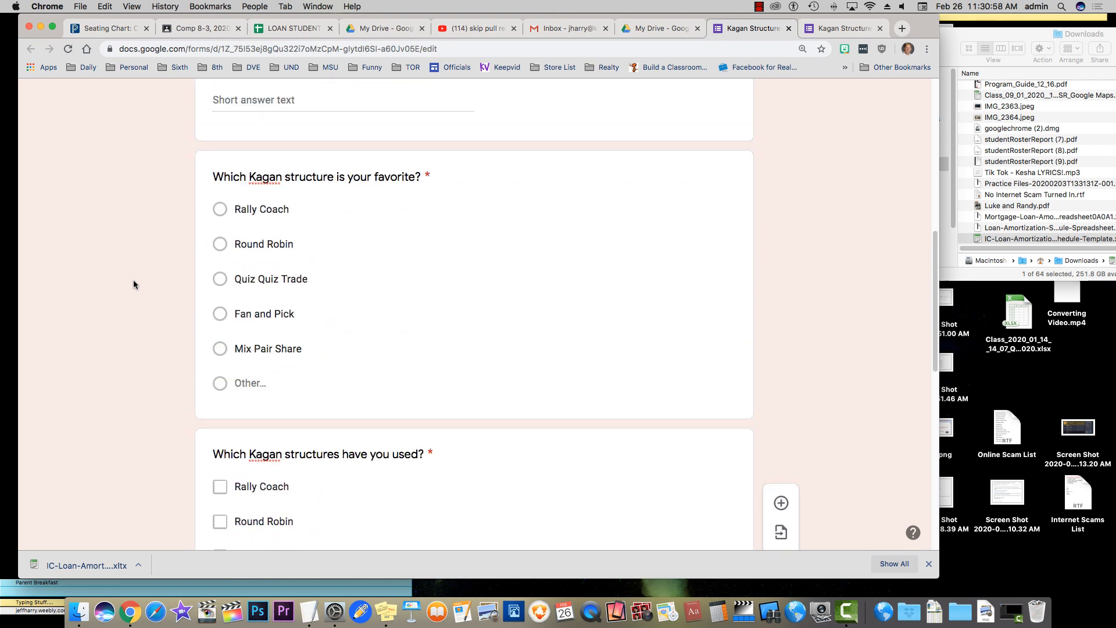
scroll(133, 285, up, 2)
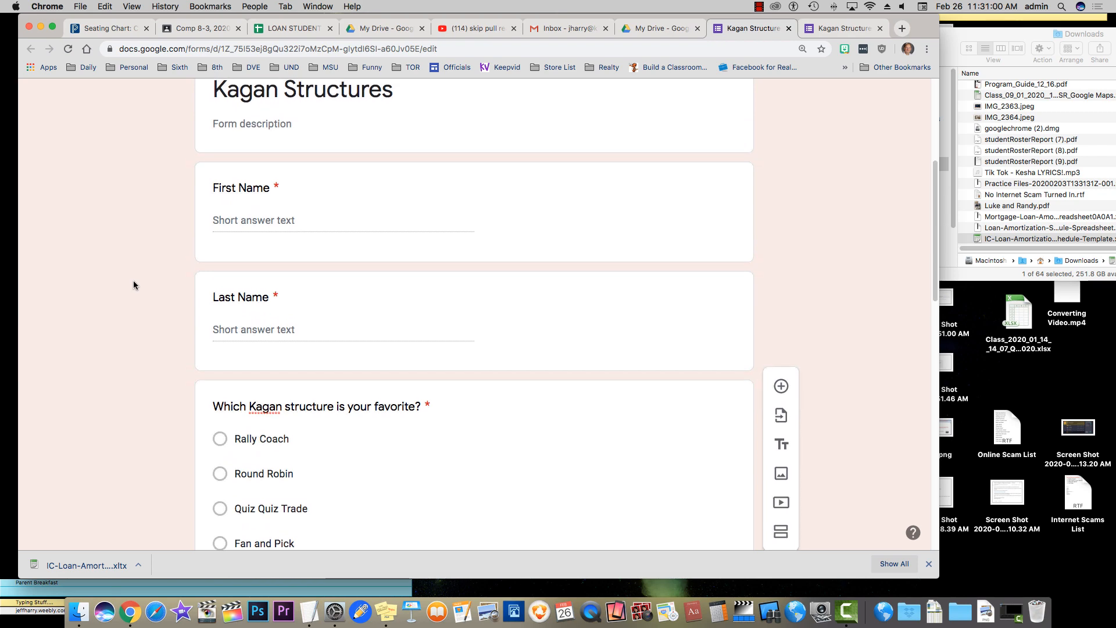
scroll(134, 285, down, 5)
scroll(133, 285, down, 18)
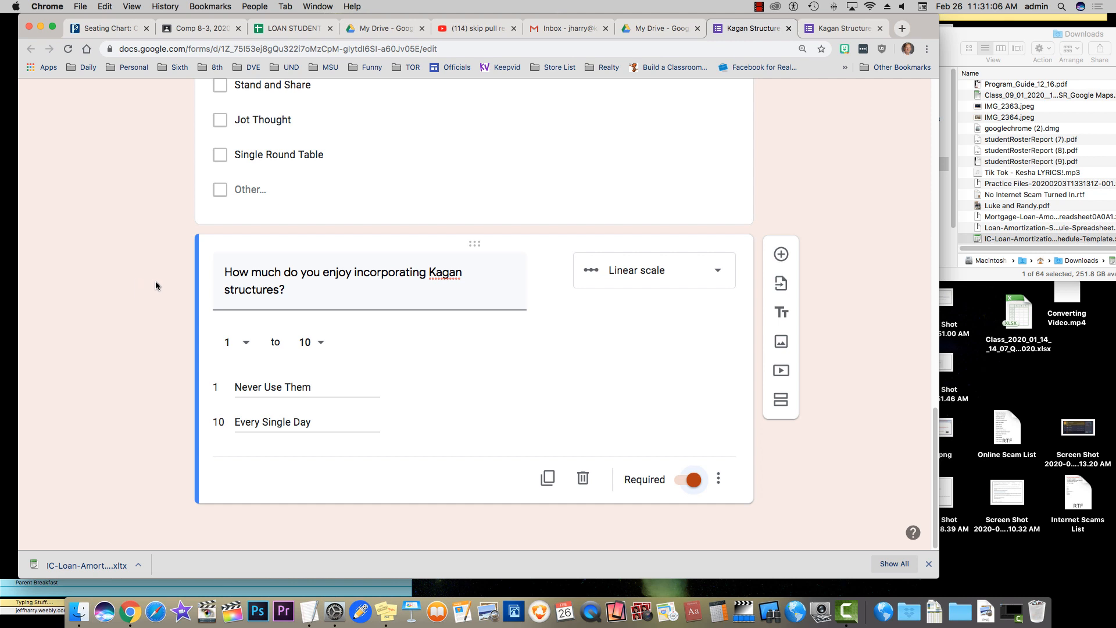
click(780, 254)
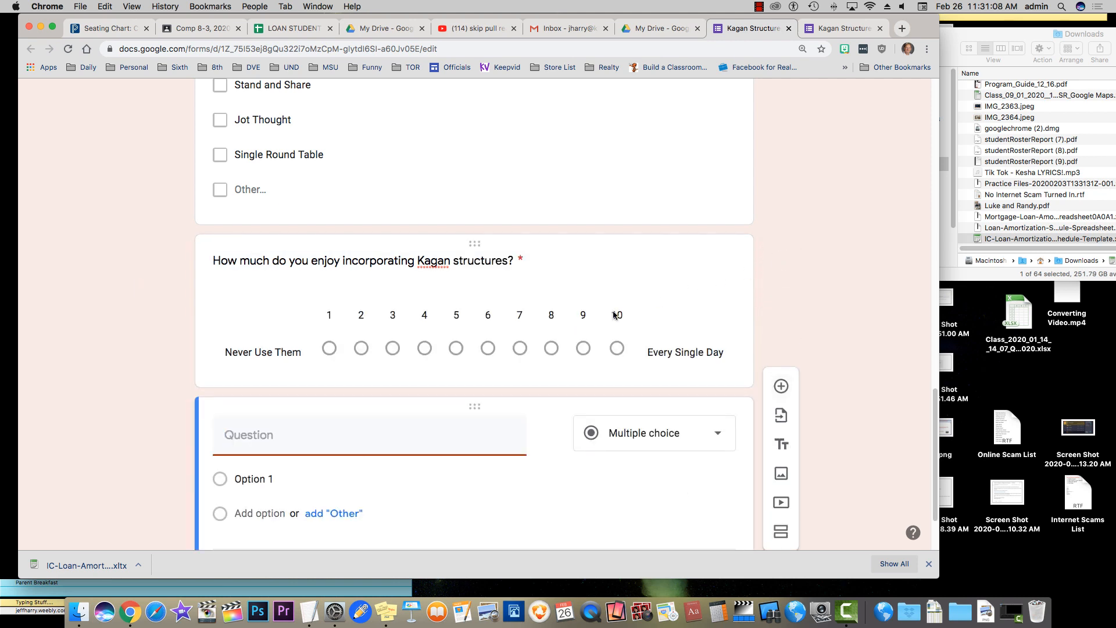
click(673, 435)
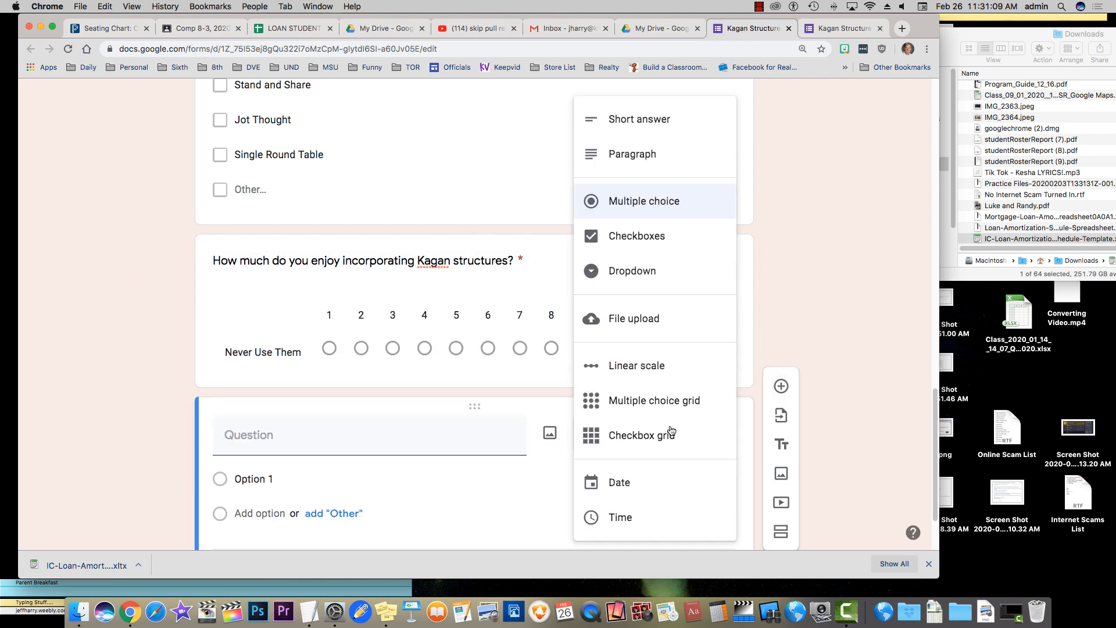
click(670, 145)
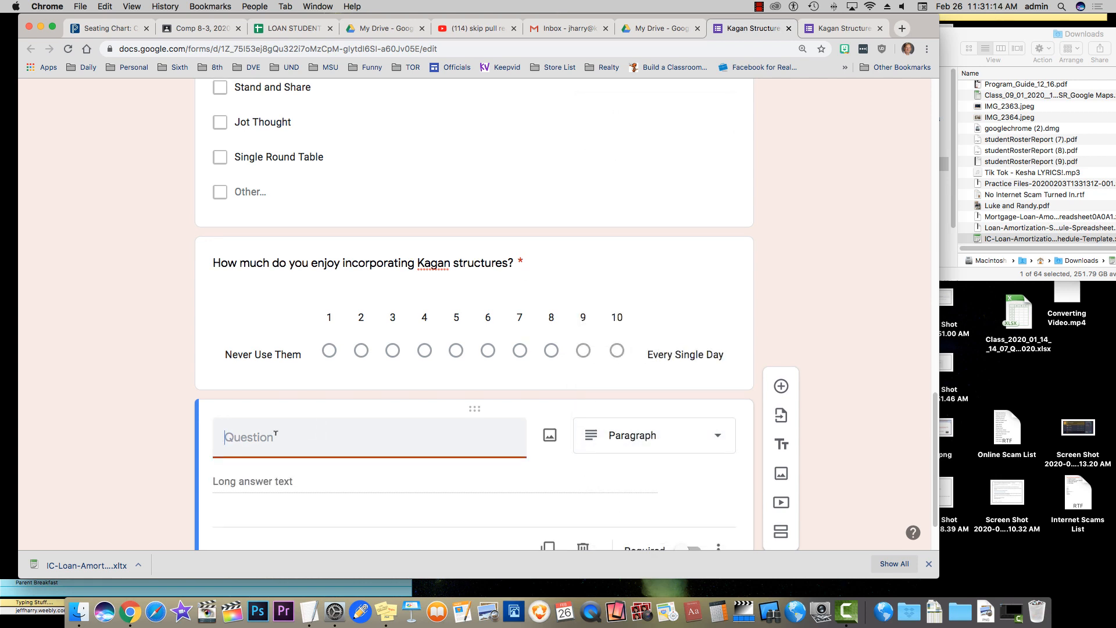
Title it 'Describe one of the benefits you have noticed since incorporating Kagan structures' and make it required
text(Describe one of the bene)
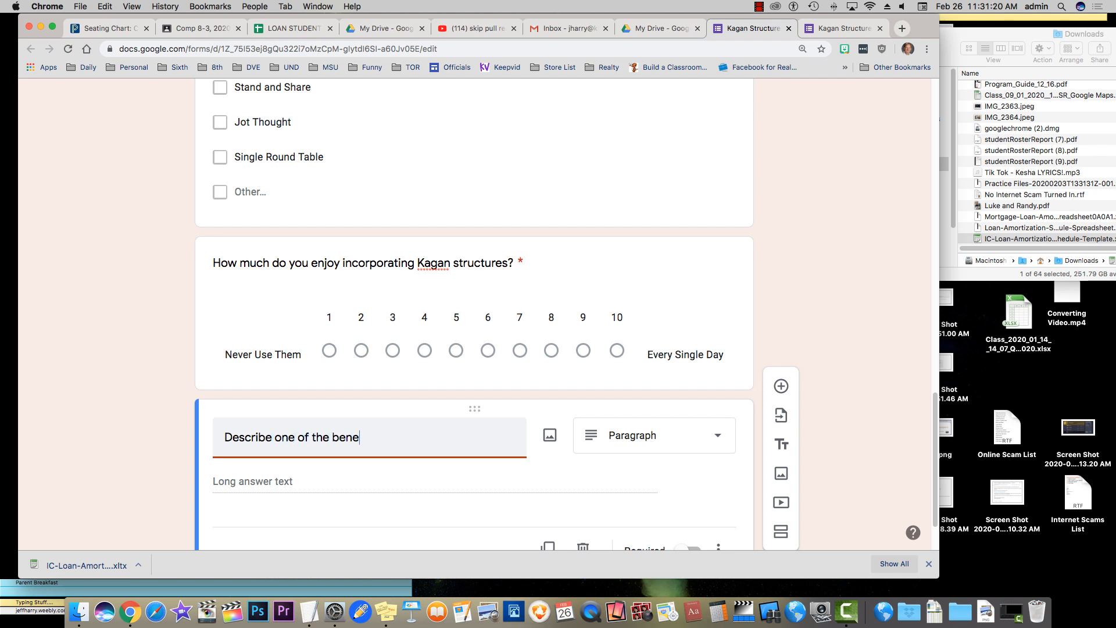
text(fits you have noticed)
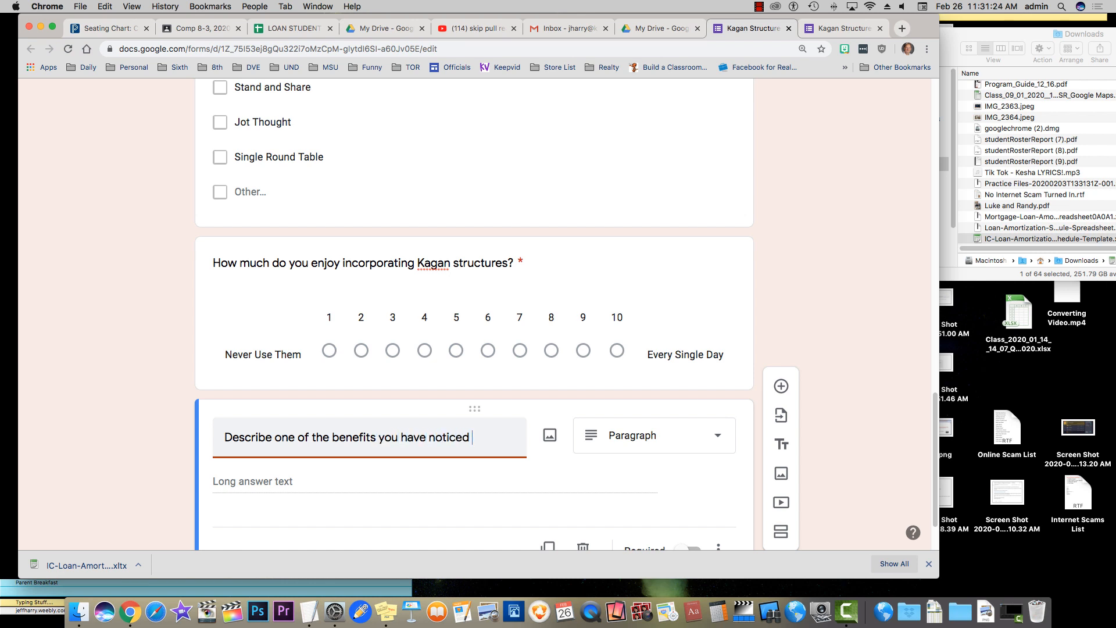
text( since inc)
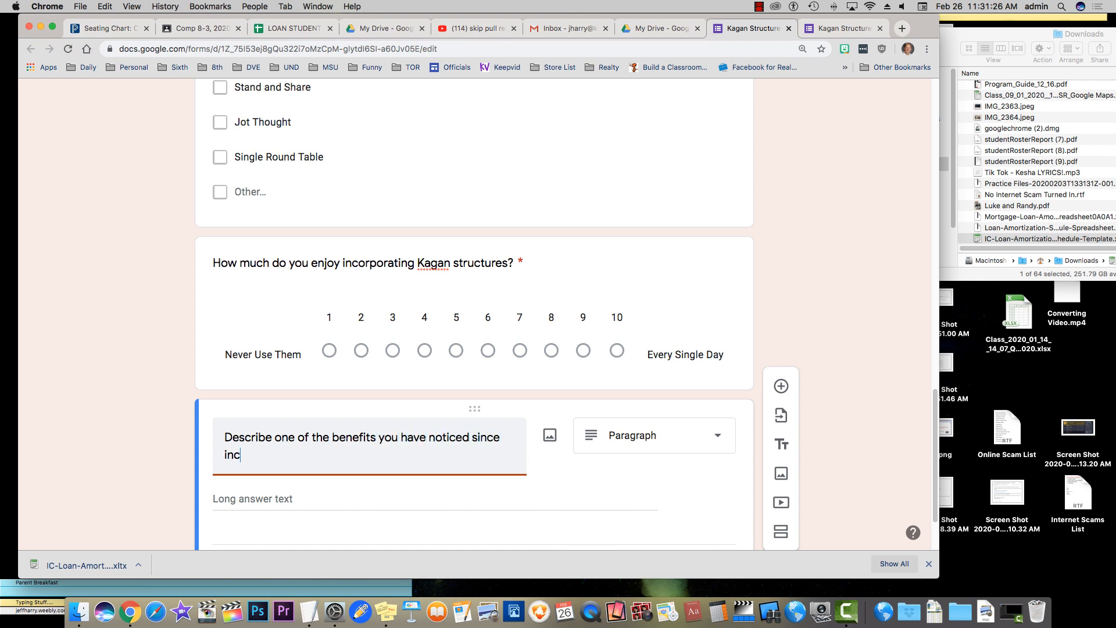
text(p)
text(e)
key(BackSpace)
key(BackSpace)
text(orporating Kagan stru)
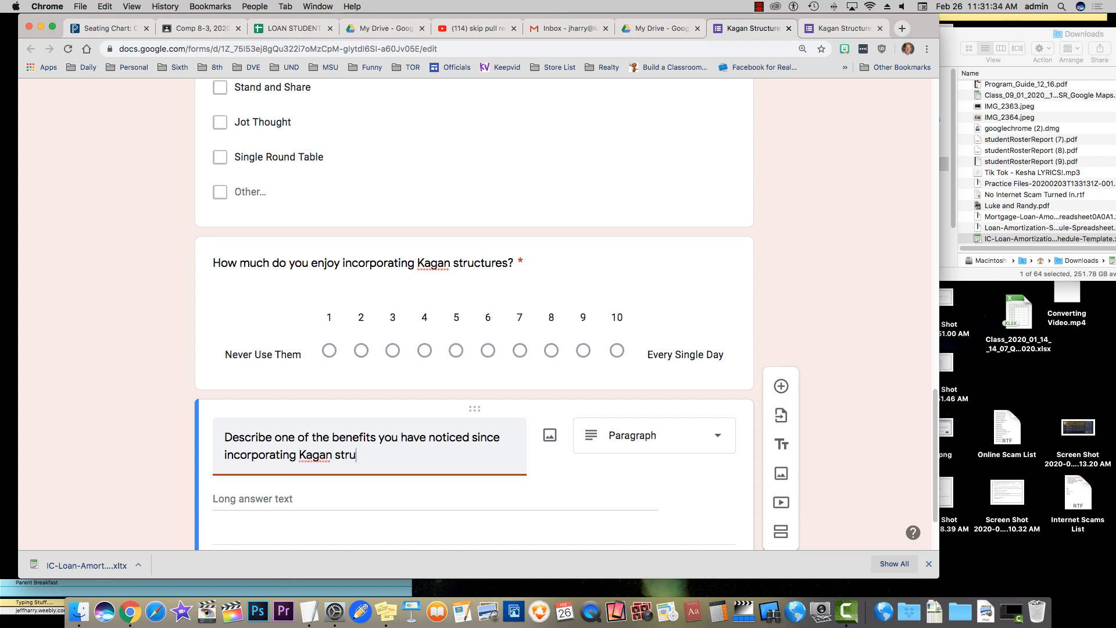
text(ctures.)
click(289, 499)
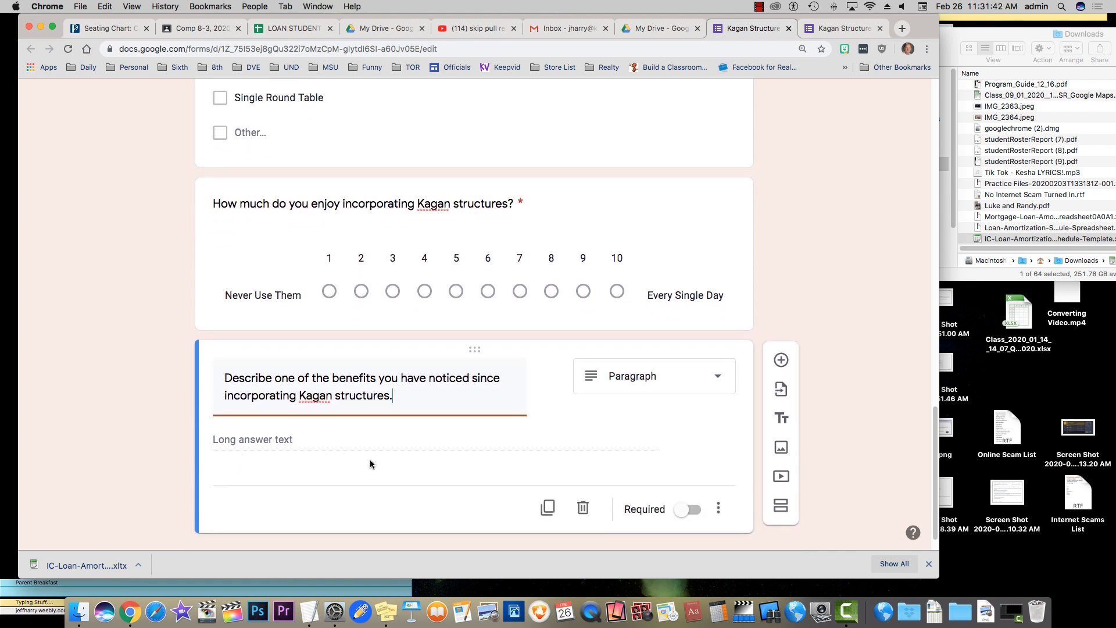
click(693, 512)
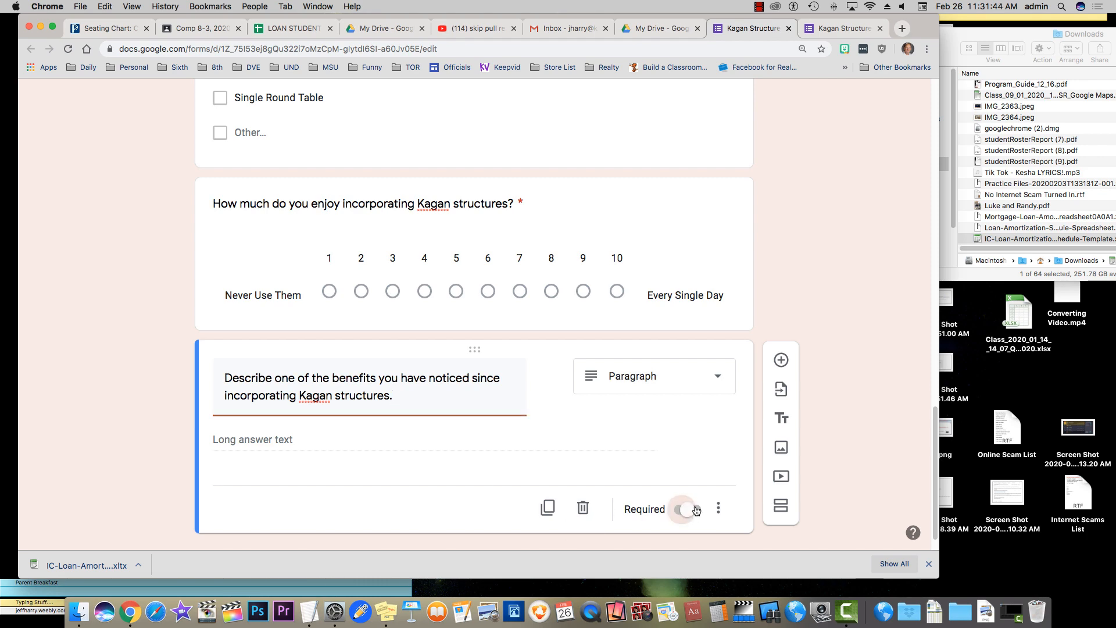
scroll(835, 323, up, 20)
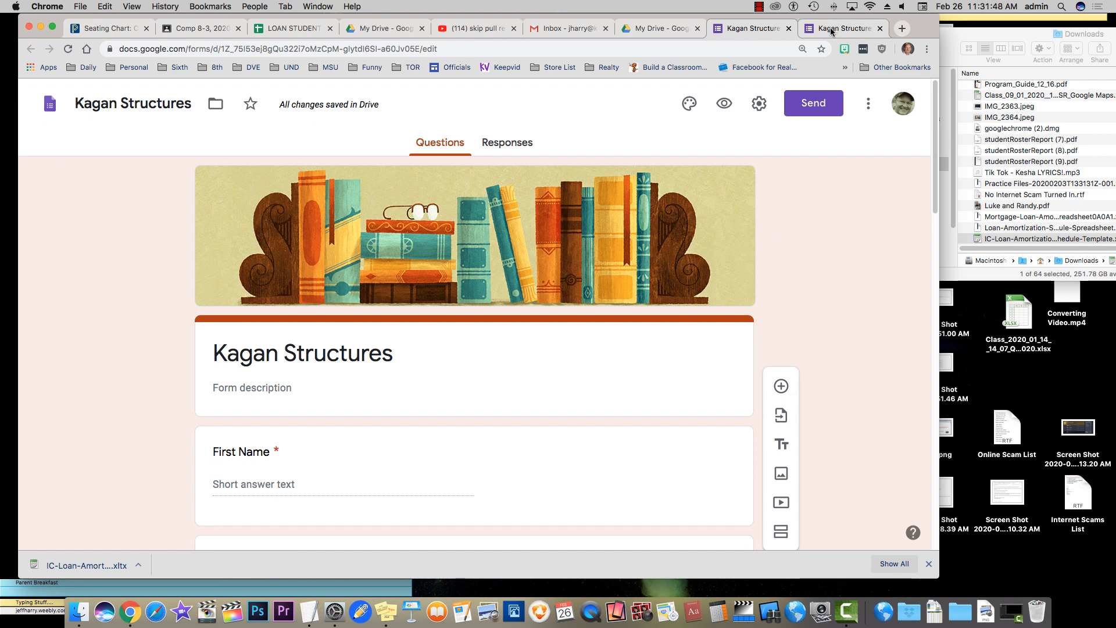
click(831, 26)
click(69, 50)
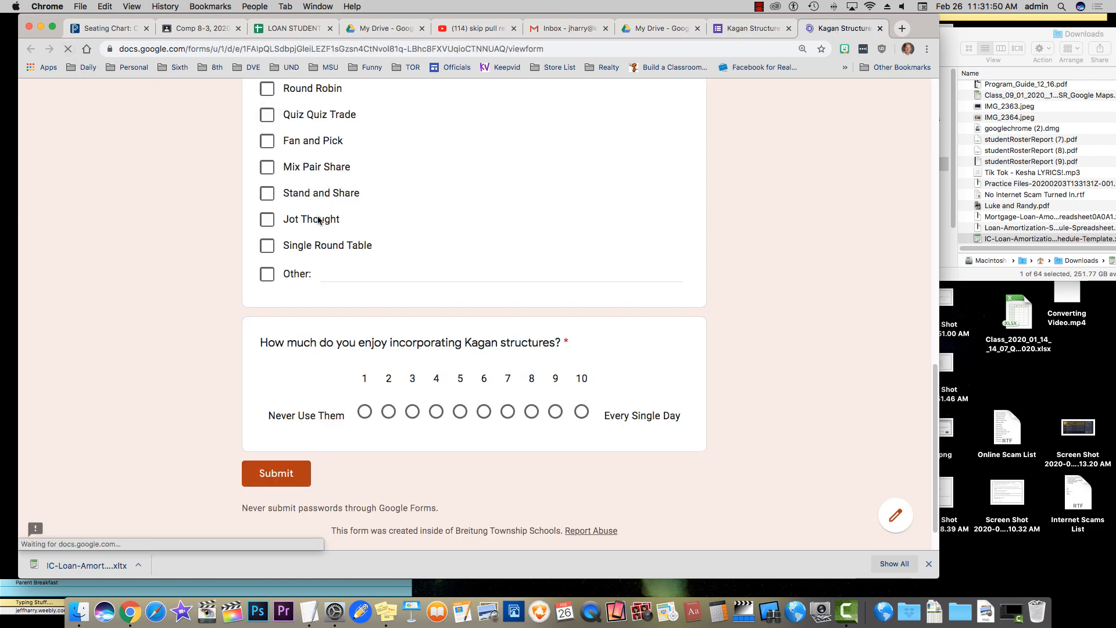
scroll(158, 223, down, 4)
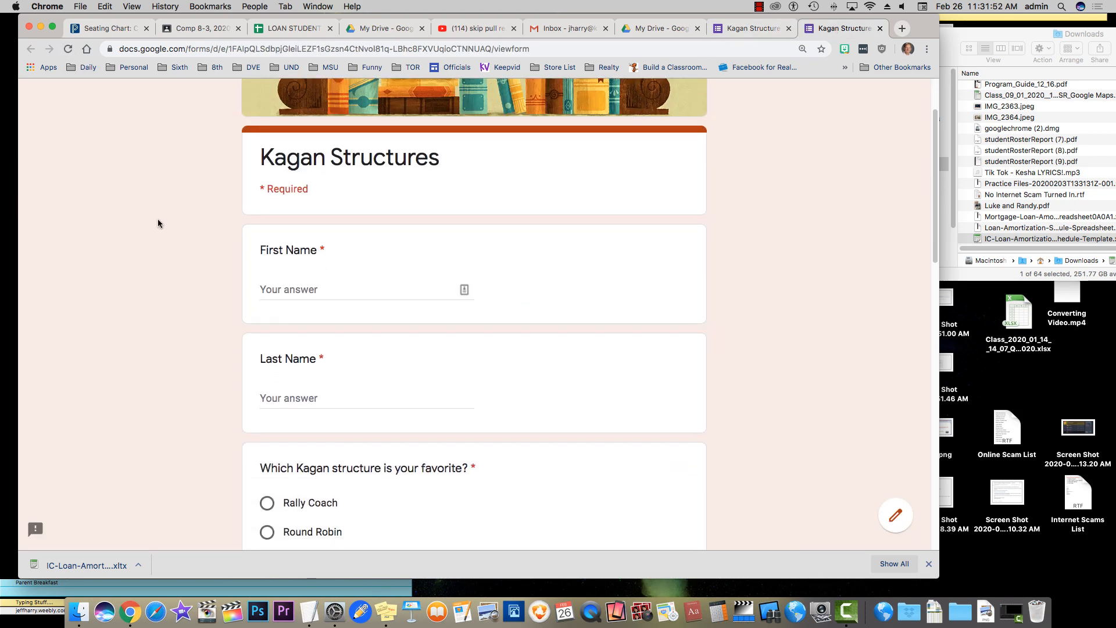
scroll(158, 223, down, 10)
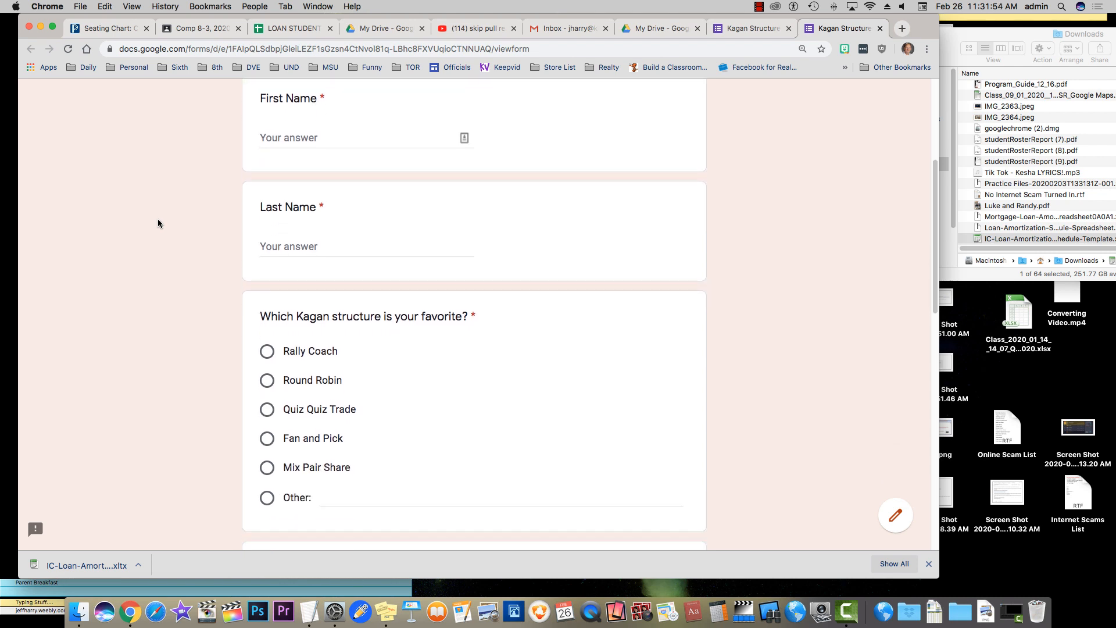
scroll(158, 223, down, 8)
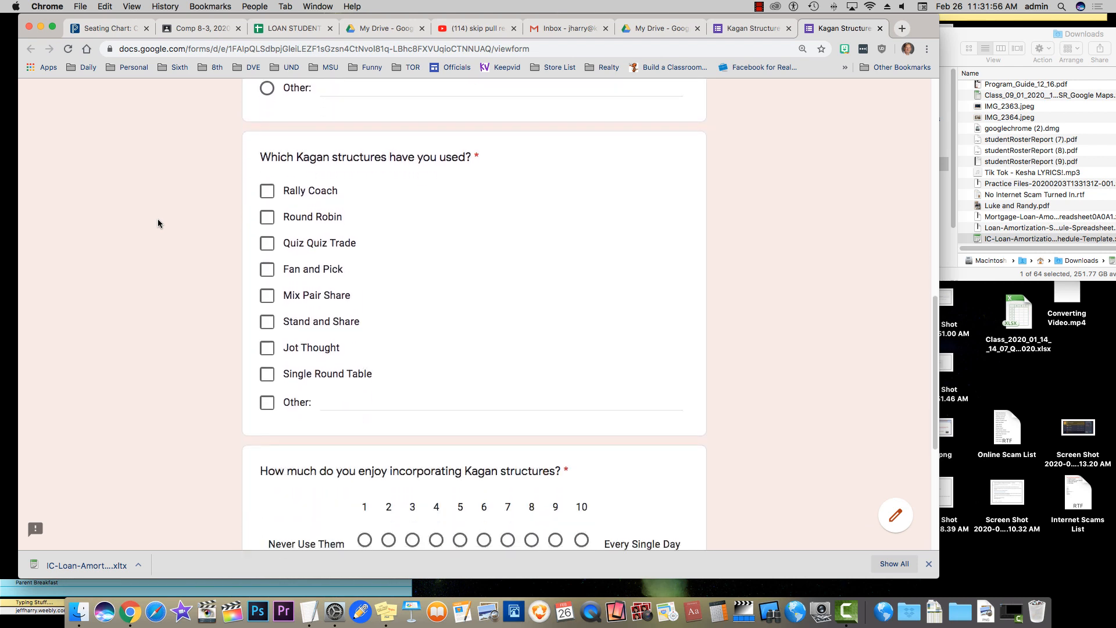
scroll(158, 223, down, 2)
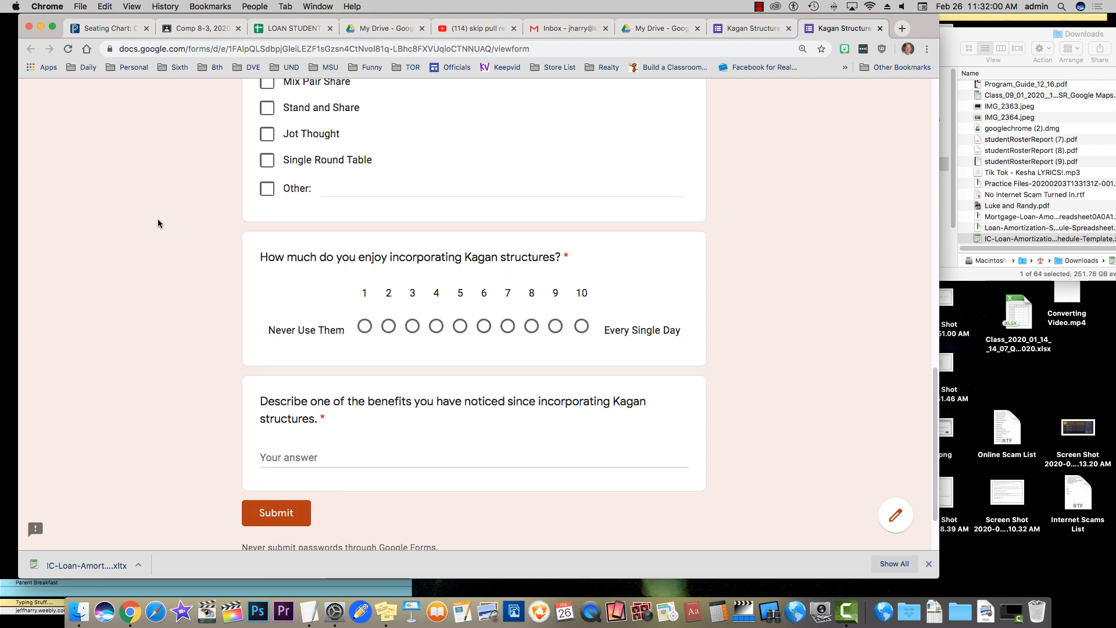
scroll(158, 223, up, 3)
scroll(158, 223, down, 4)
scroll(225, 185, up, 8)
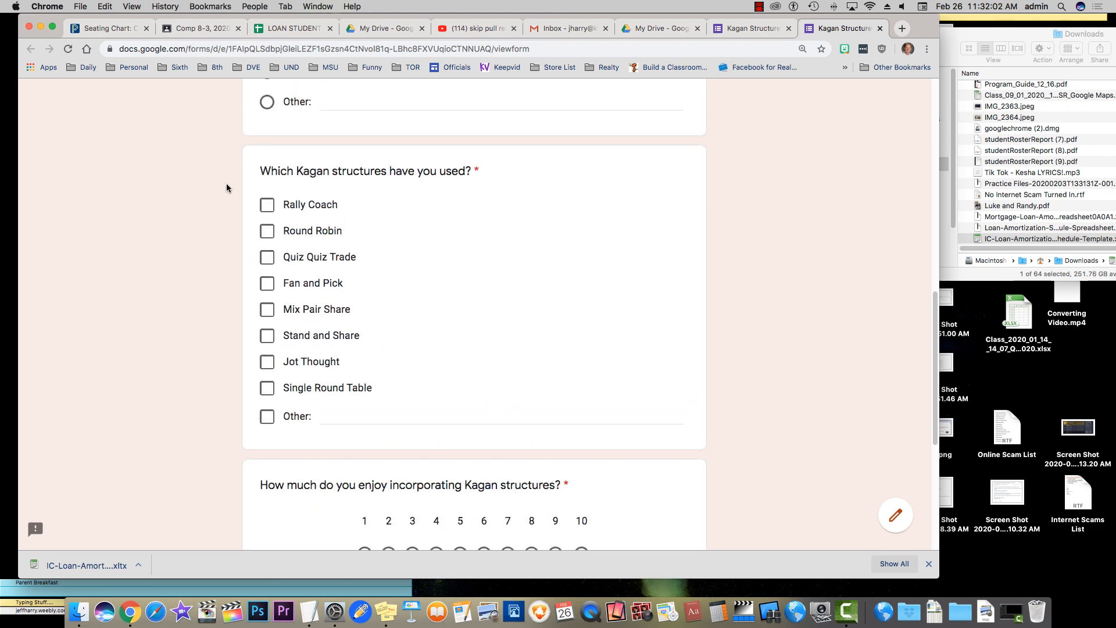
click(742, 28)
scroll(197, 264, down, 4)
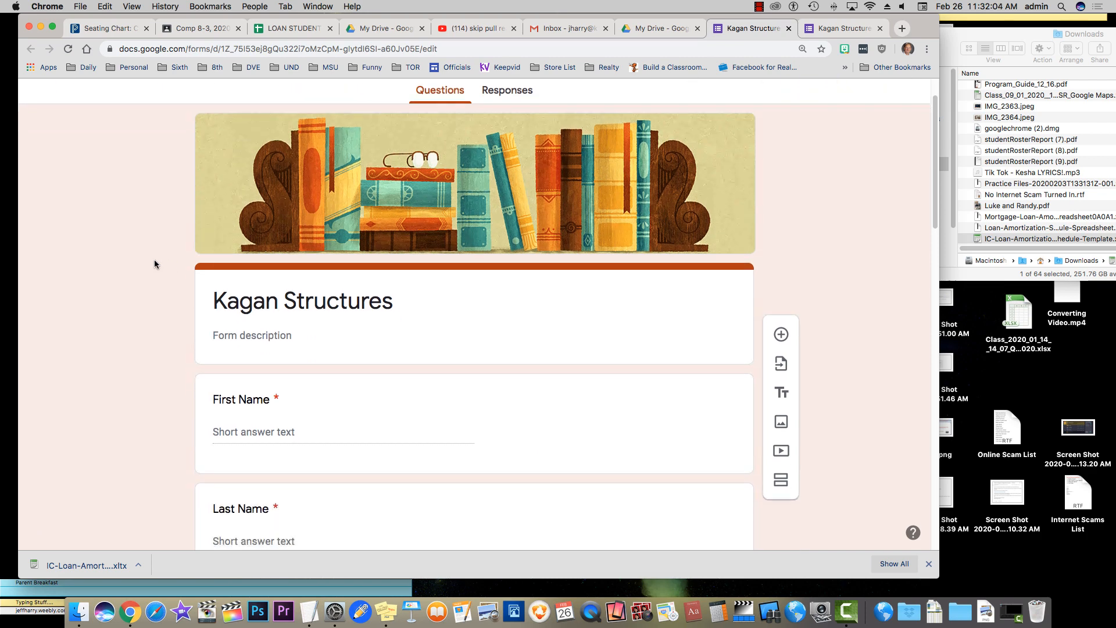
scroll(153, 260, down, 8)
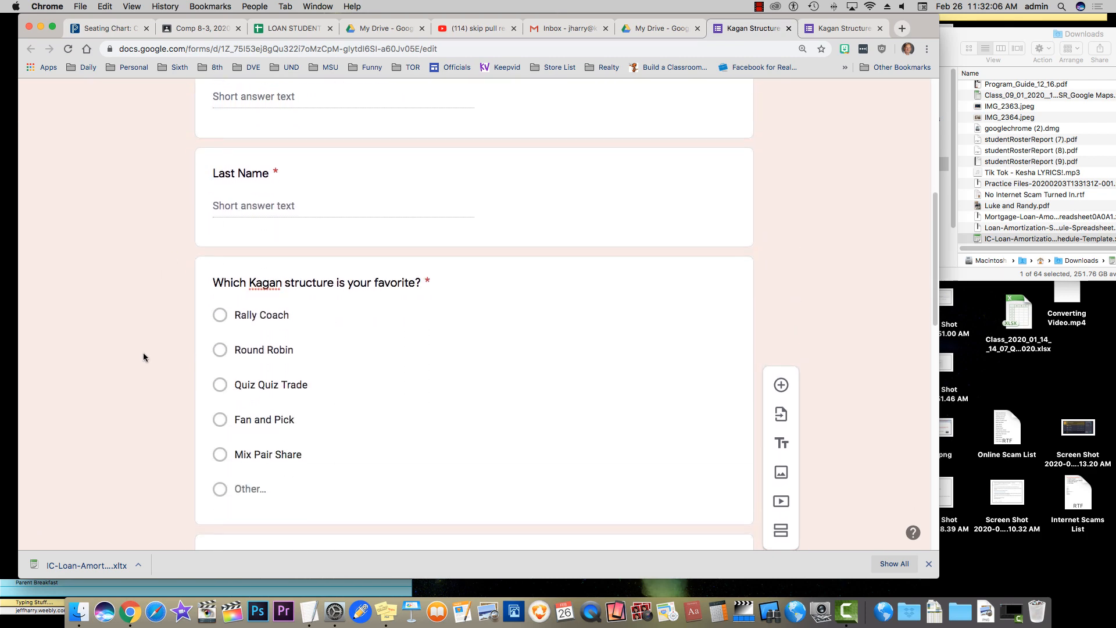
scroll(105, 304, down, 5)
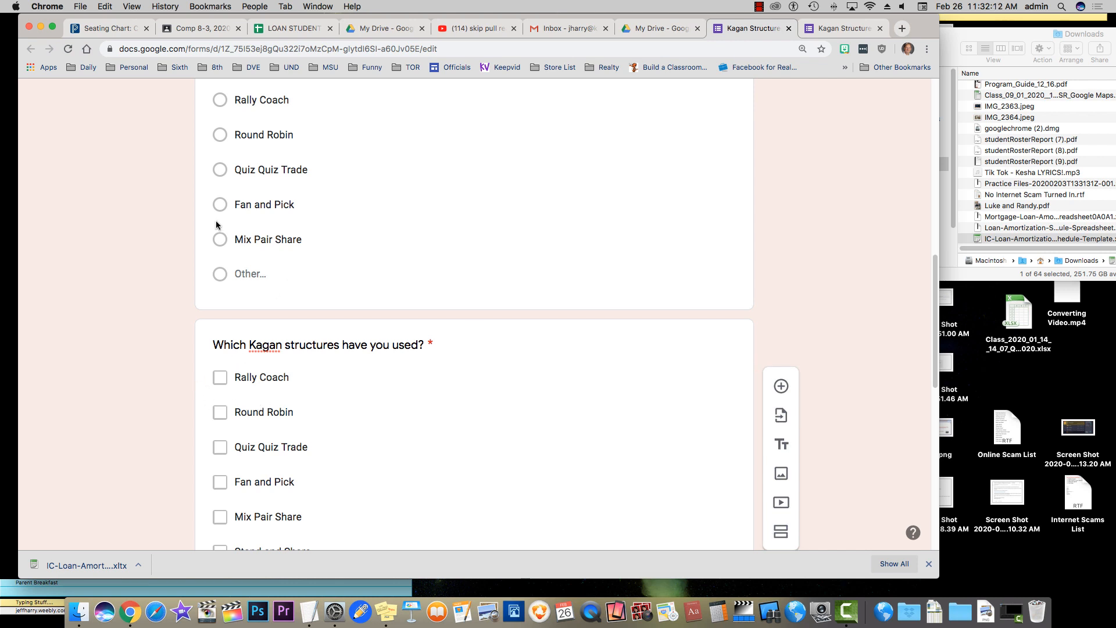
scroll(129, 218, down, 1)
scroll(129, 218, down, 5)
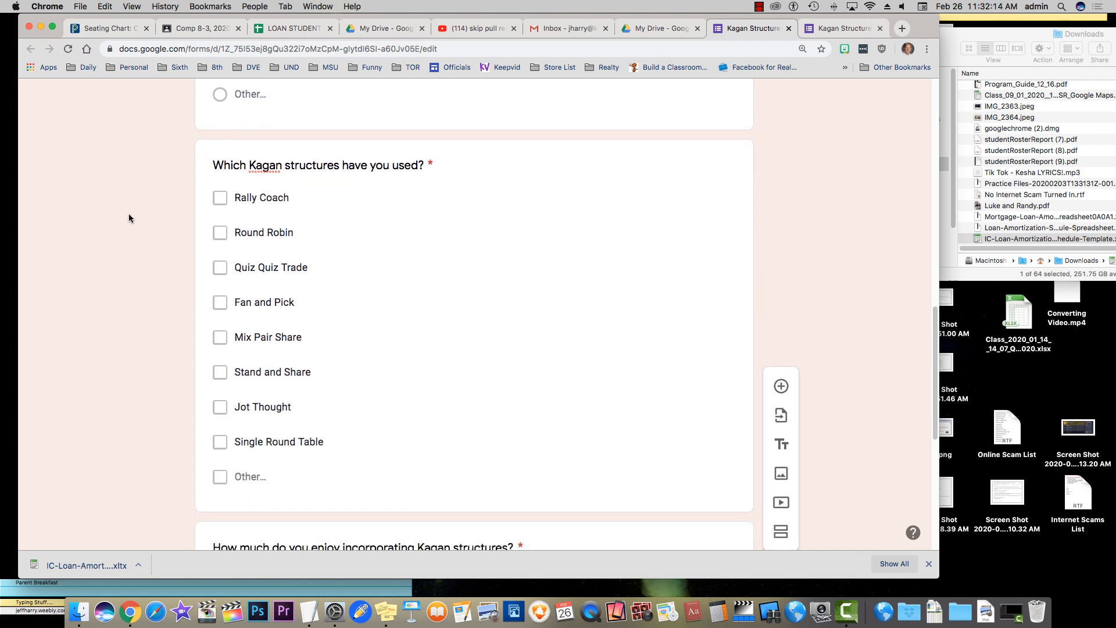
scroll(129, 217, up, 10)
scroll(130, 212, up, 3)
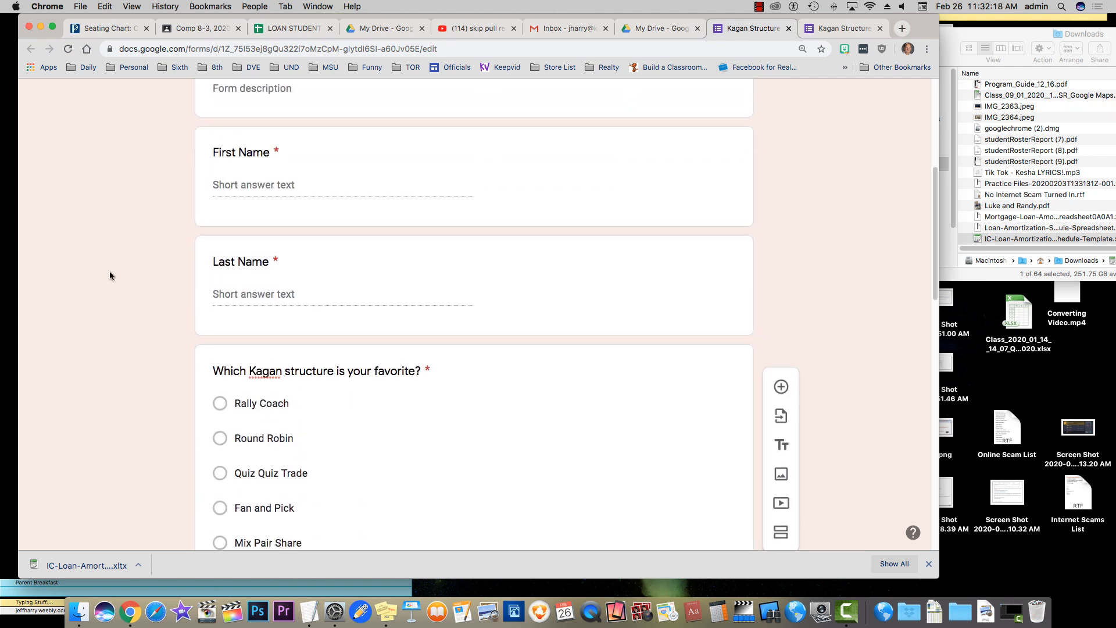
scroll(110, 271, down, 3)
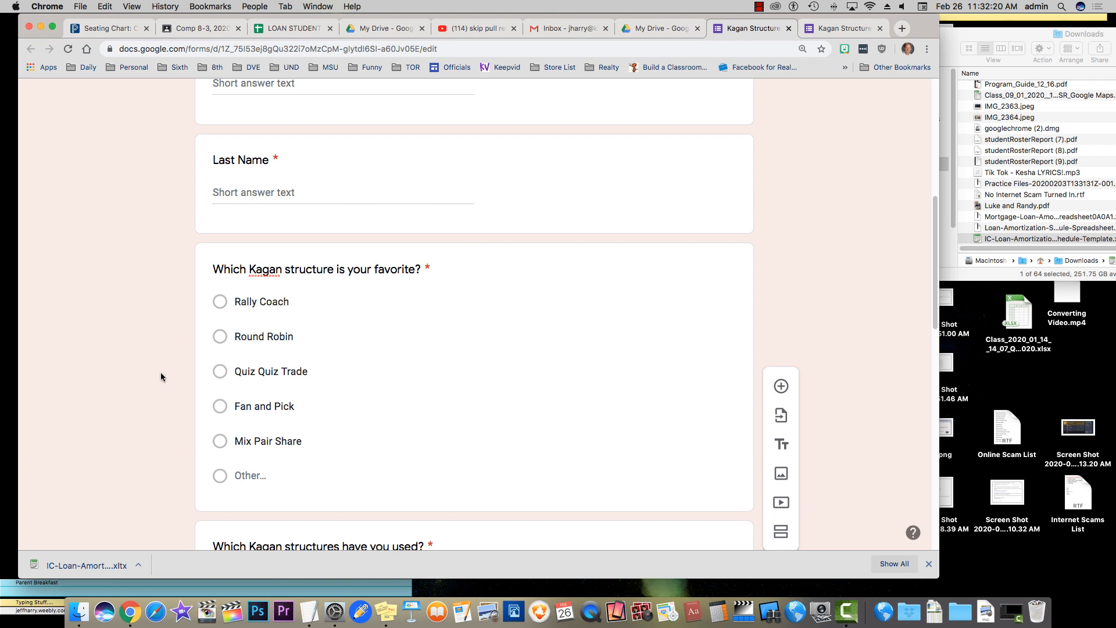
scroll(156, 371, down, 5)
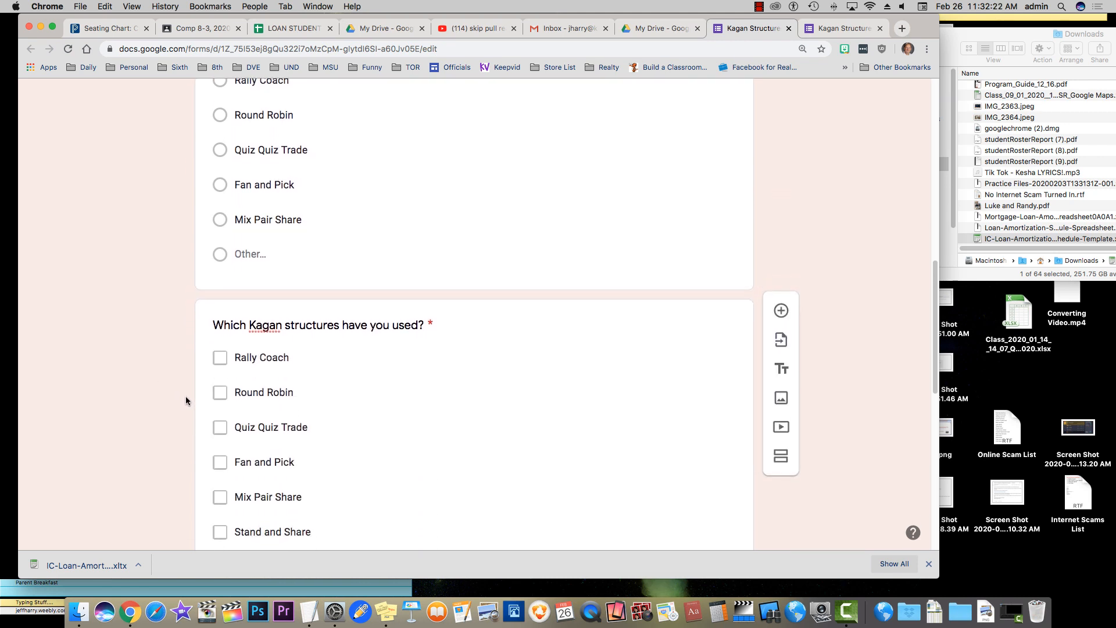
scroll(187, 401, down, 1)
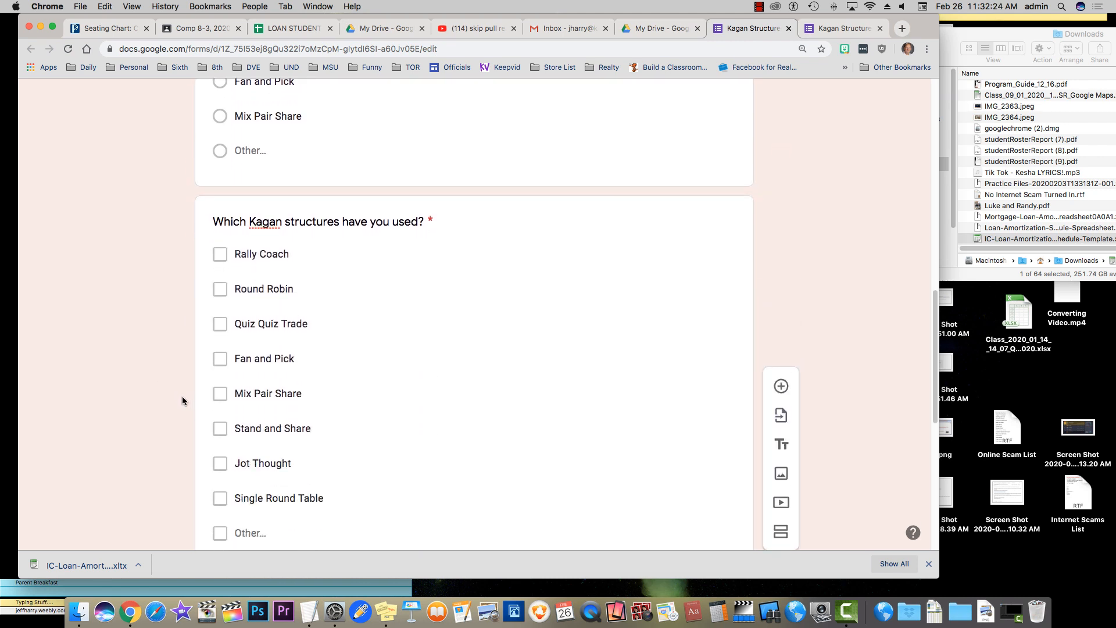
scroll(178, 398, down, 1)
scroll(177, 397, down, 5)
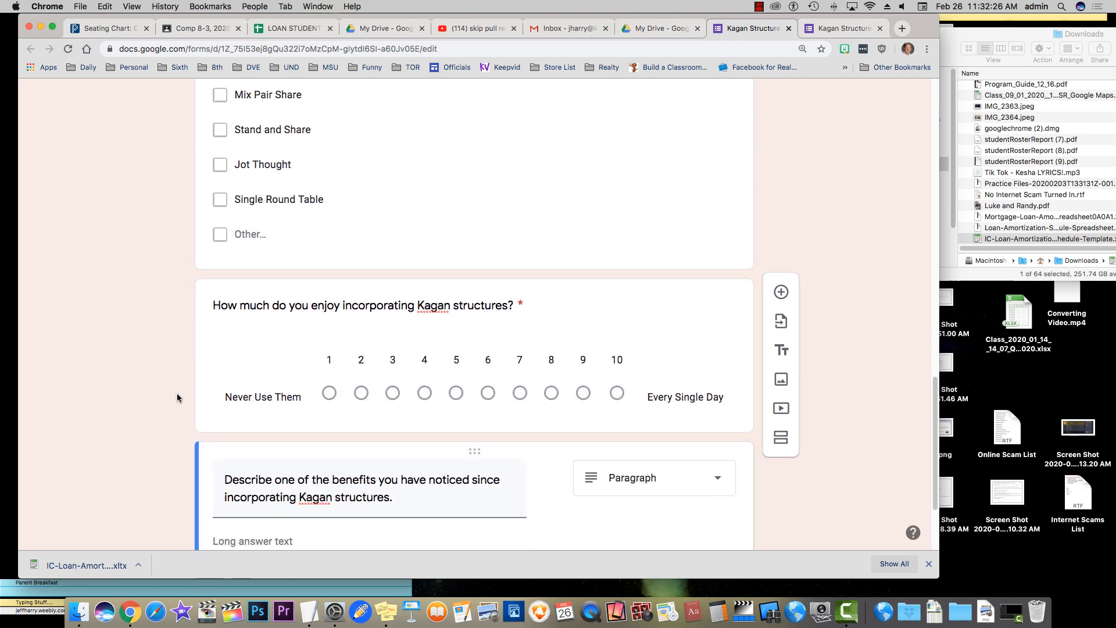
scroll(176, 393, down, 2)
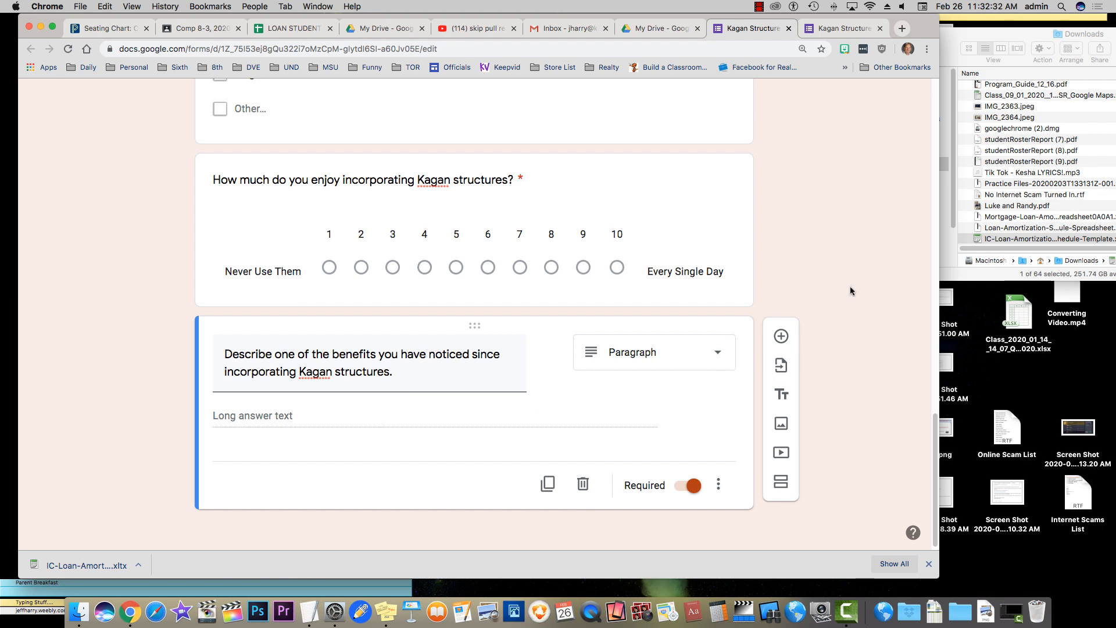
scroll(849, 286, up, 20)
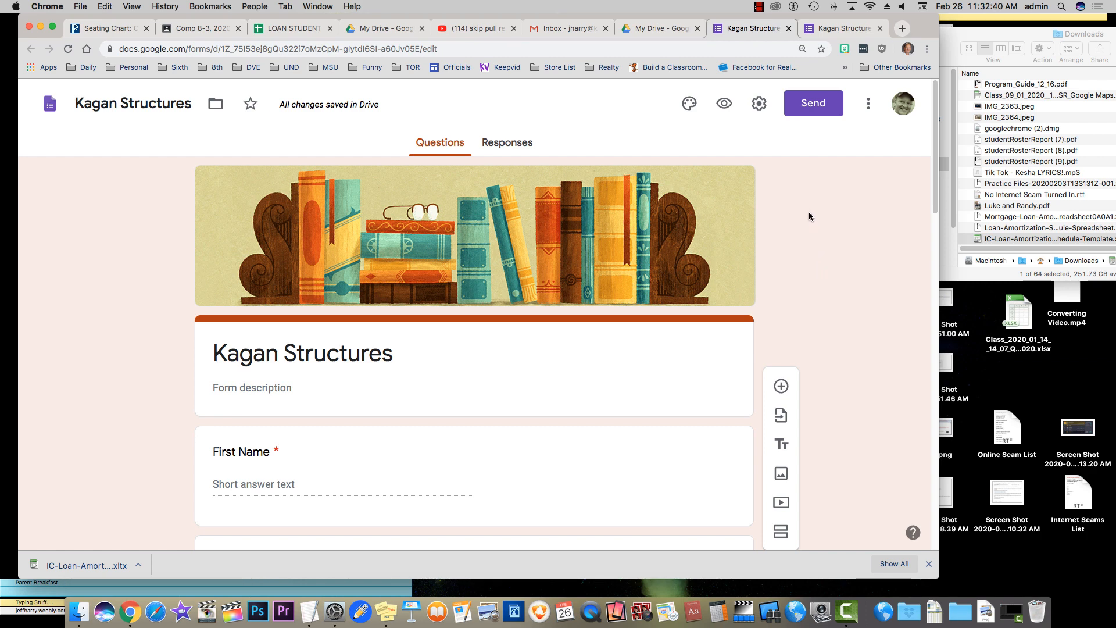
In General settings, drop the school-organization restriction and enable 'See summary charts and text responses'
click(759, 103)
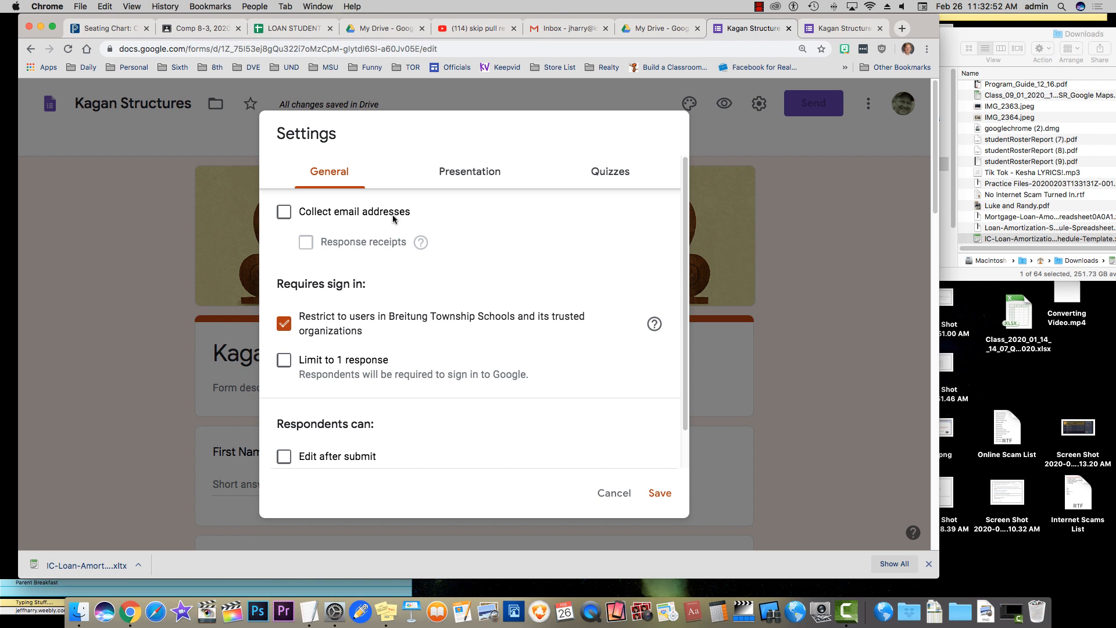
click(288, 325)
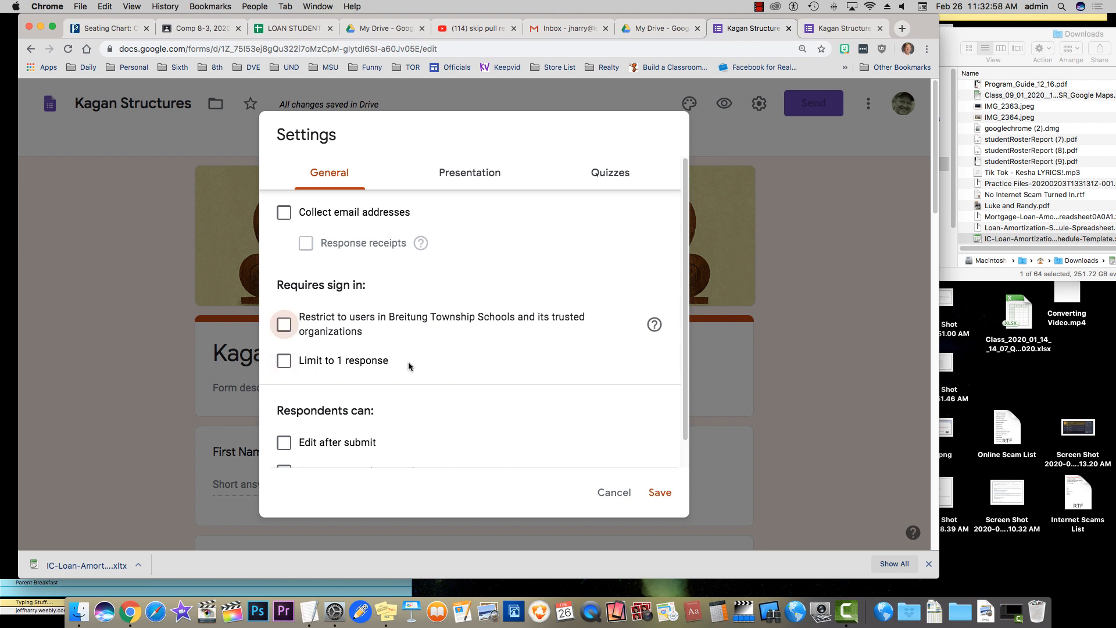
scroll(408, 362, down, 1)
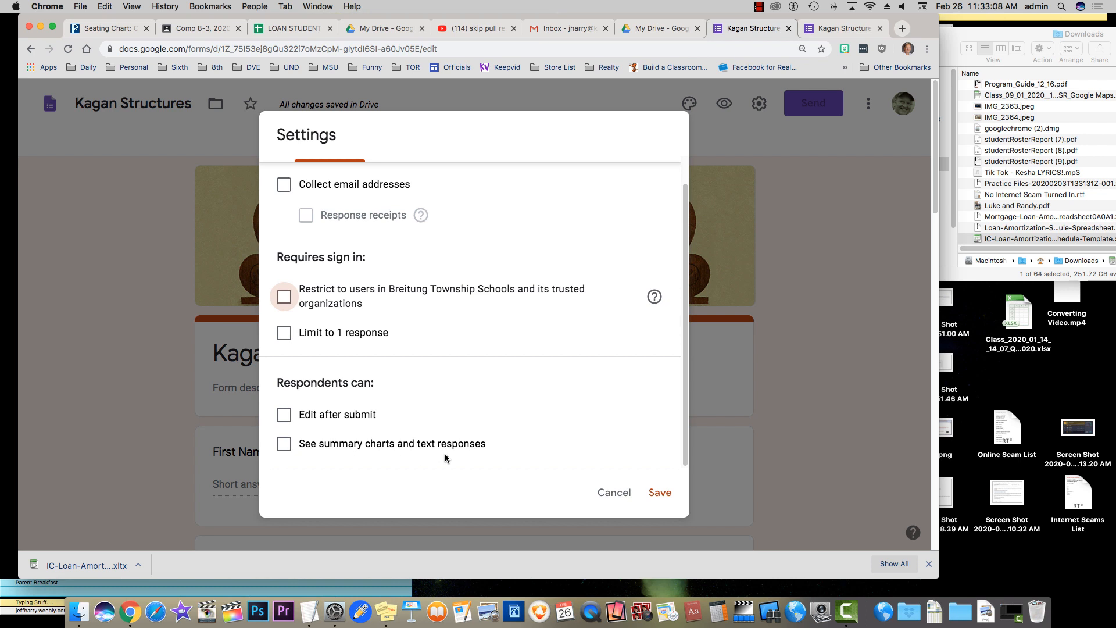
click(284, 444)
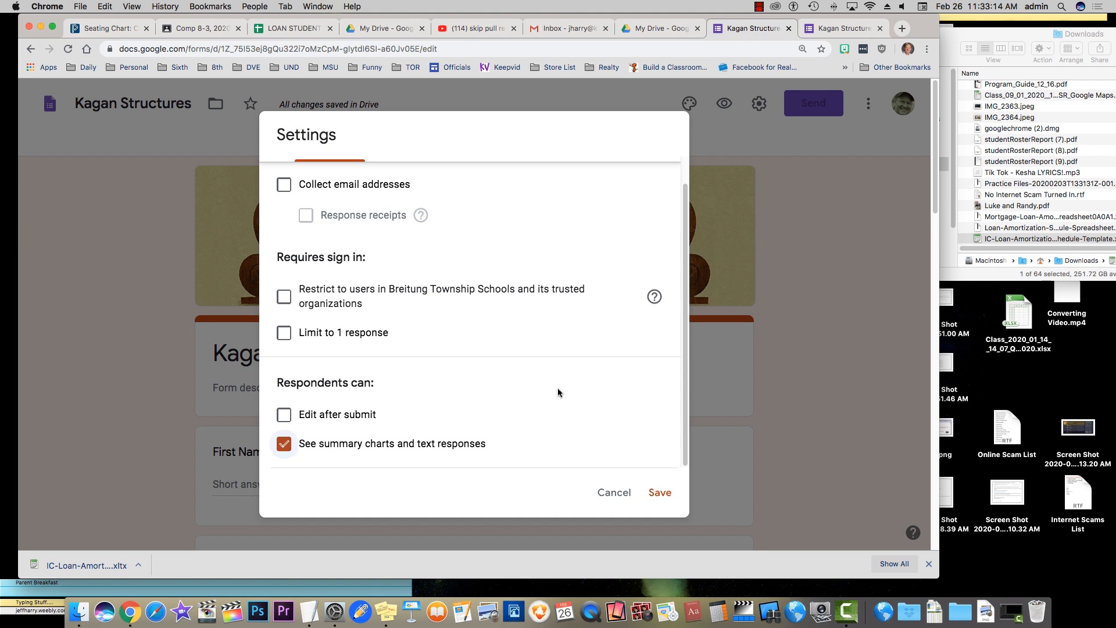
scroll(557, 389, up, 2)
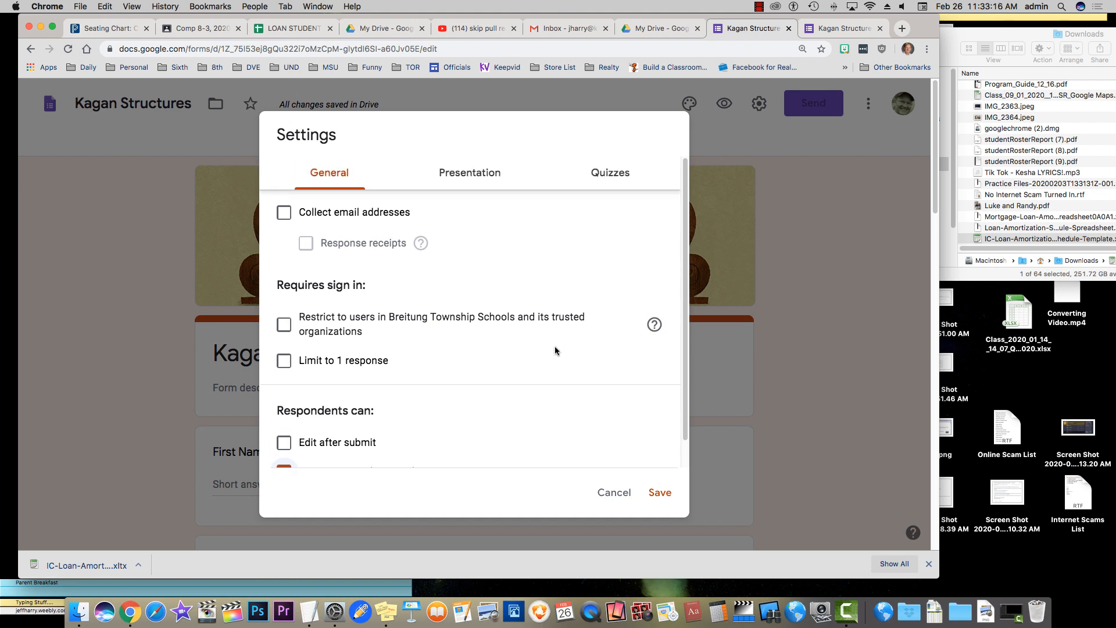
In Presentation settings, enable the progress bar and 'Show link to submit another response', then save
click(461, 174)
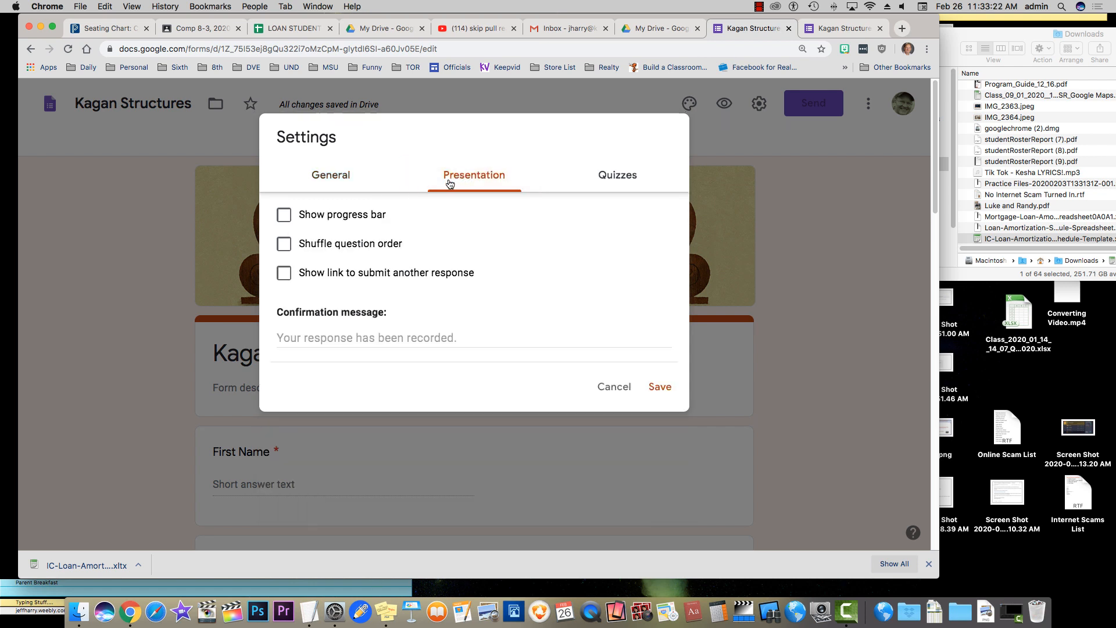
click(285, 215)
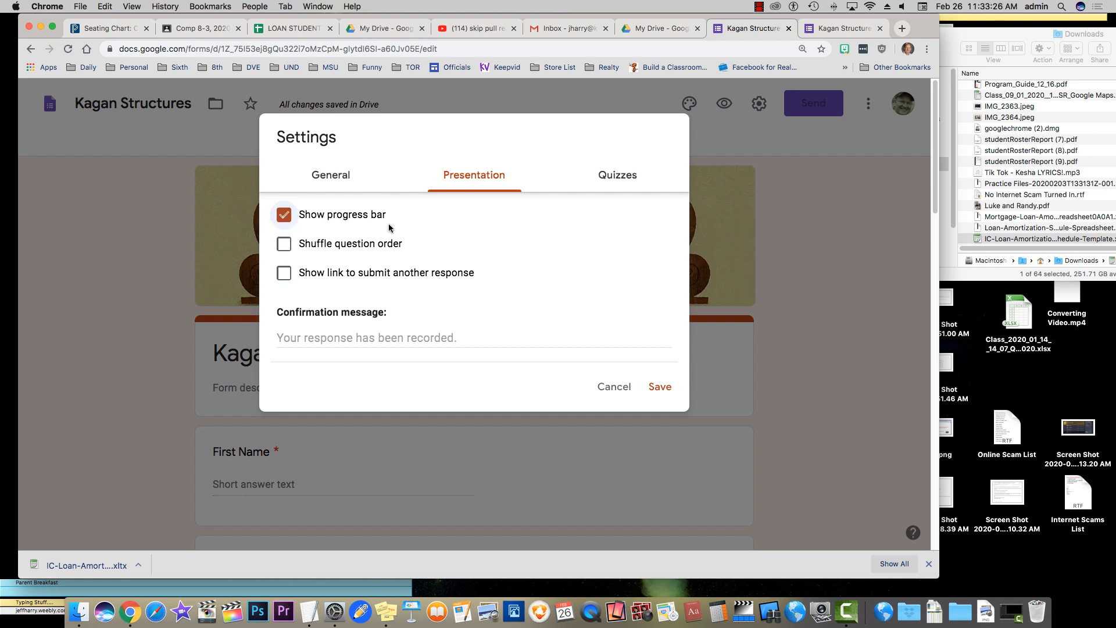
scroll(388, 226, down, 1)
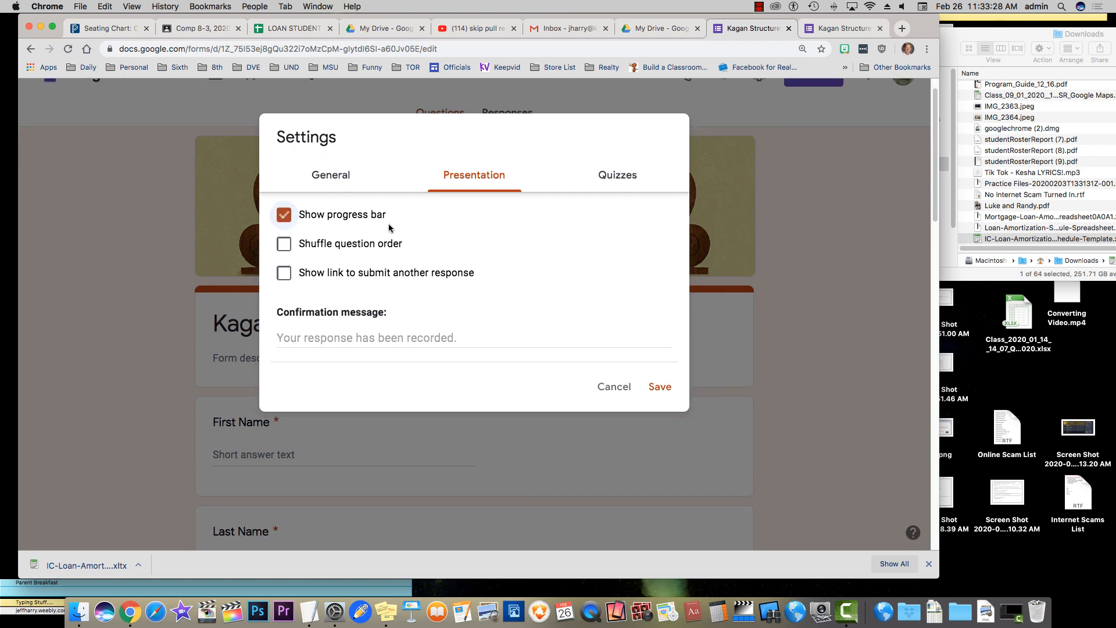
click(360, 337)
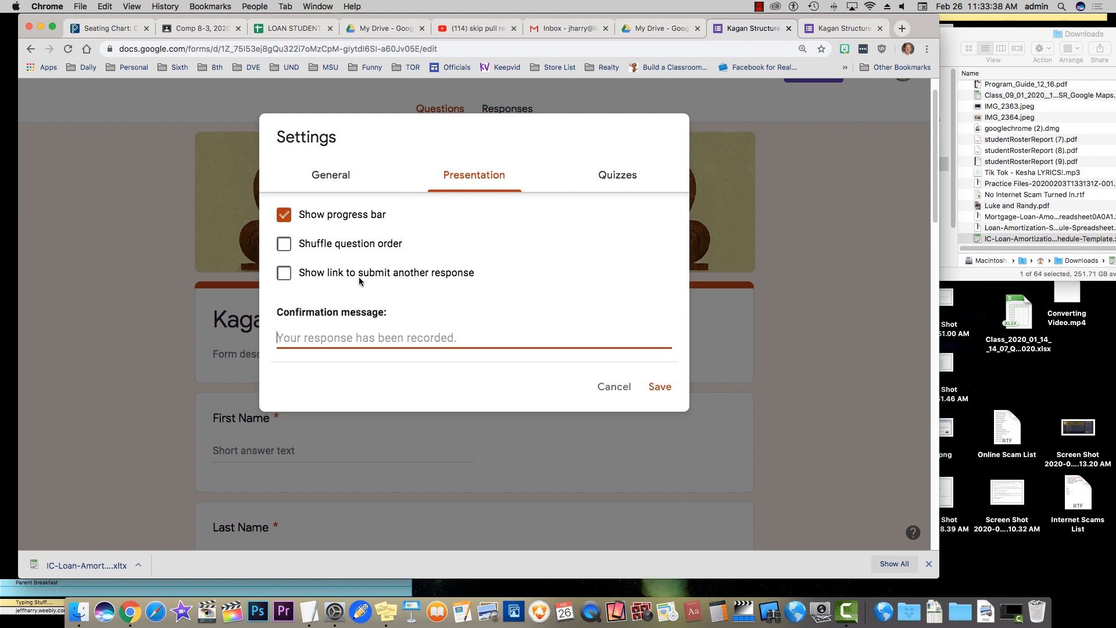
click(285, 277)
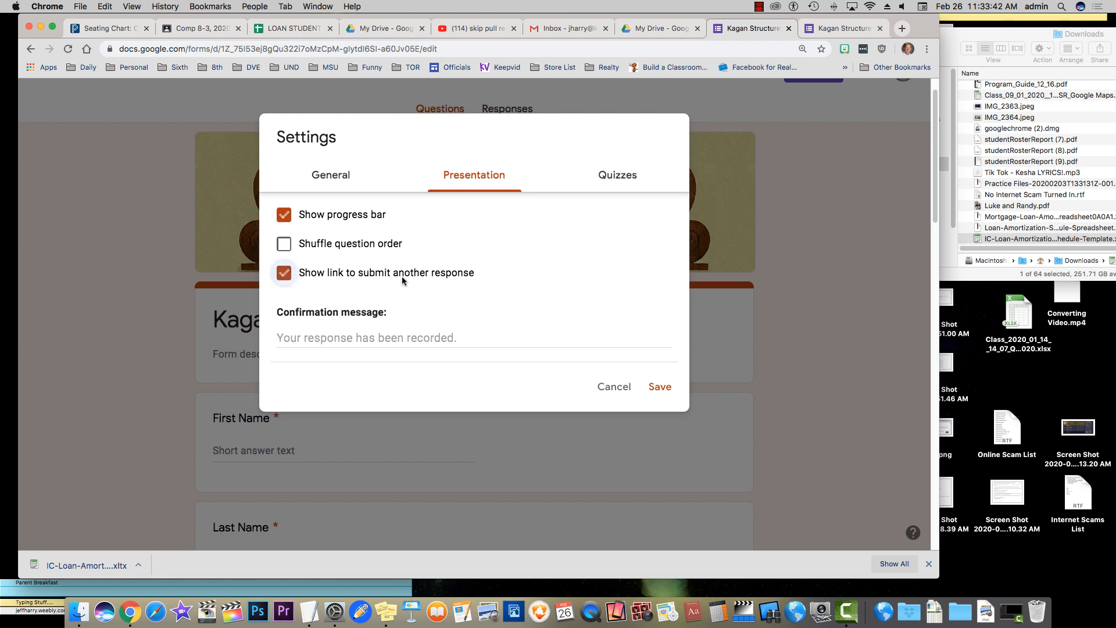
click(333, 179)
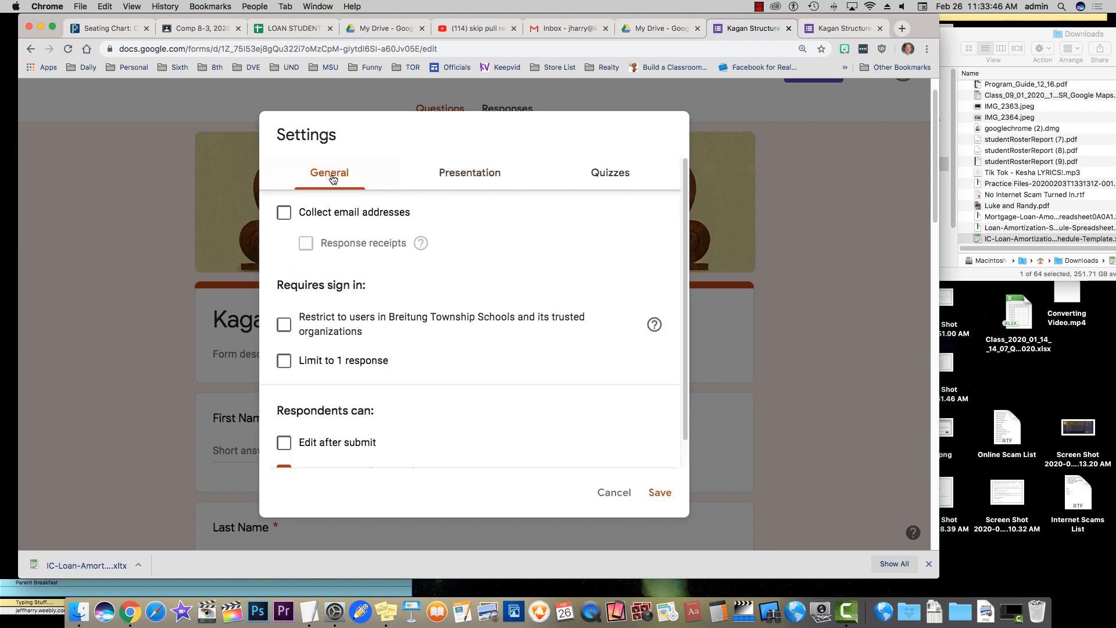
click(463, 174)
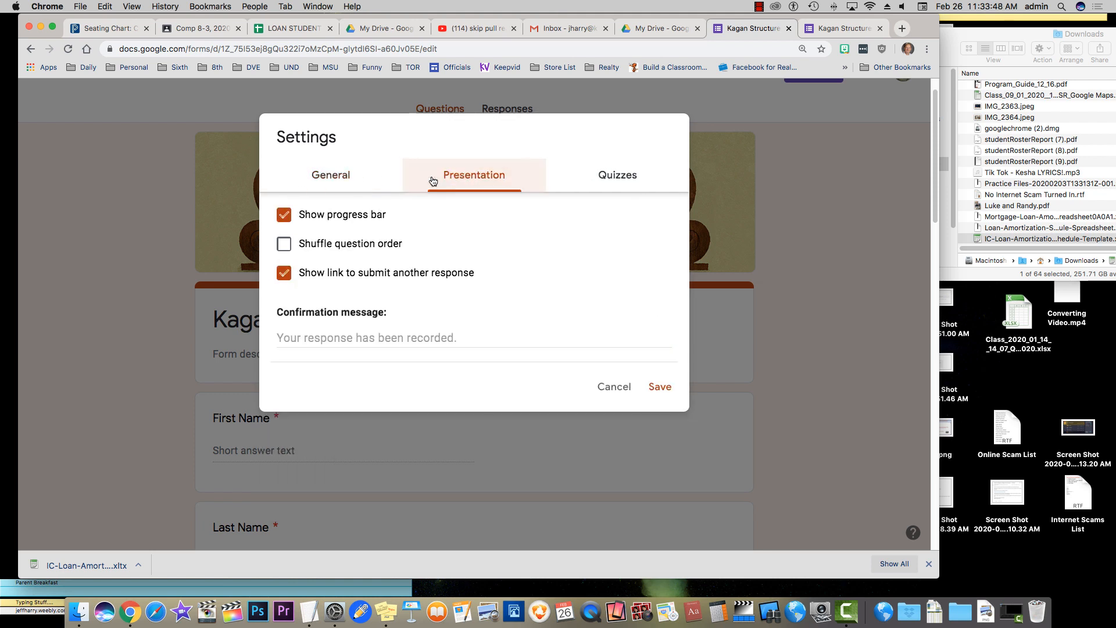
click(337, 177)
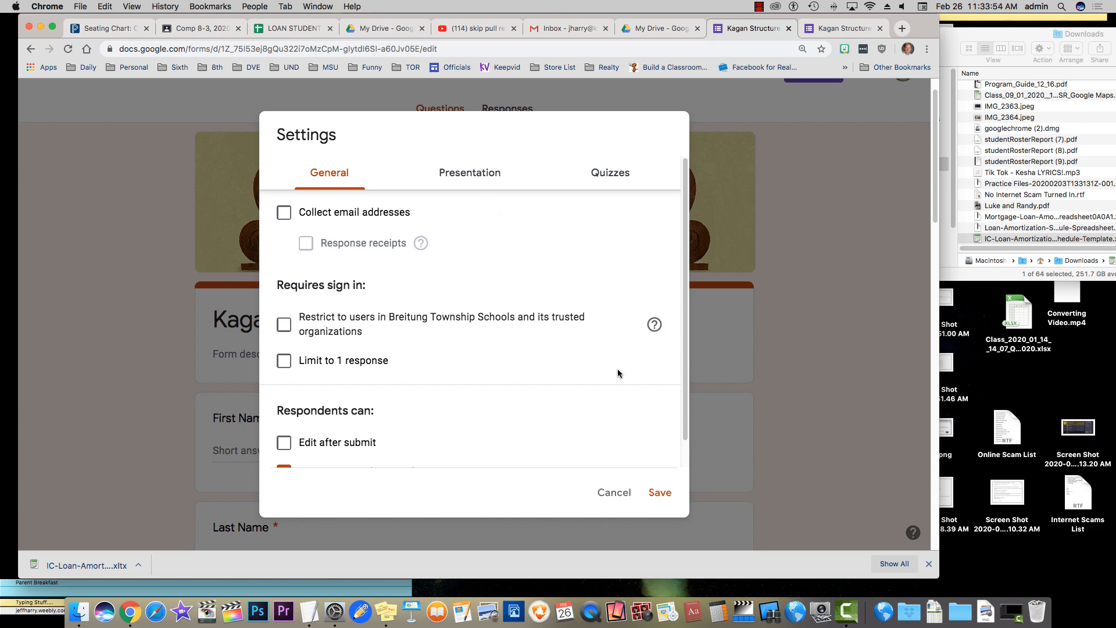
click(662, 498)
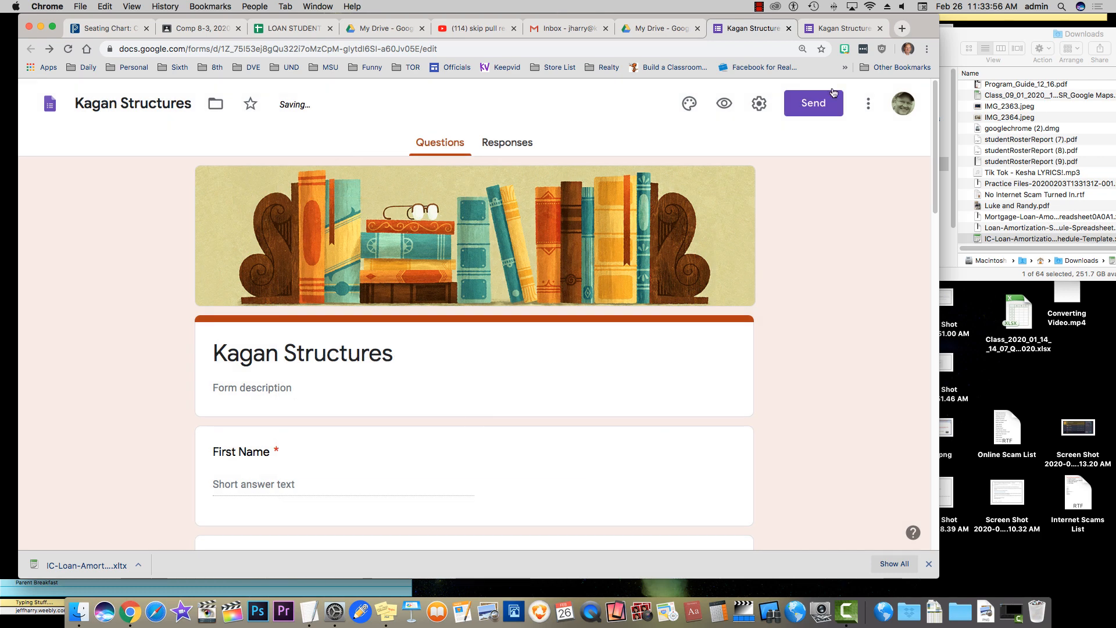
Reload the live Kagan Structures form and scroll through it to the Page 1 of 1 progress bar
click(839, 28)
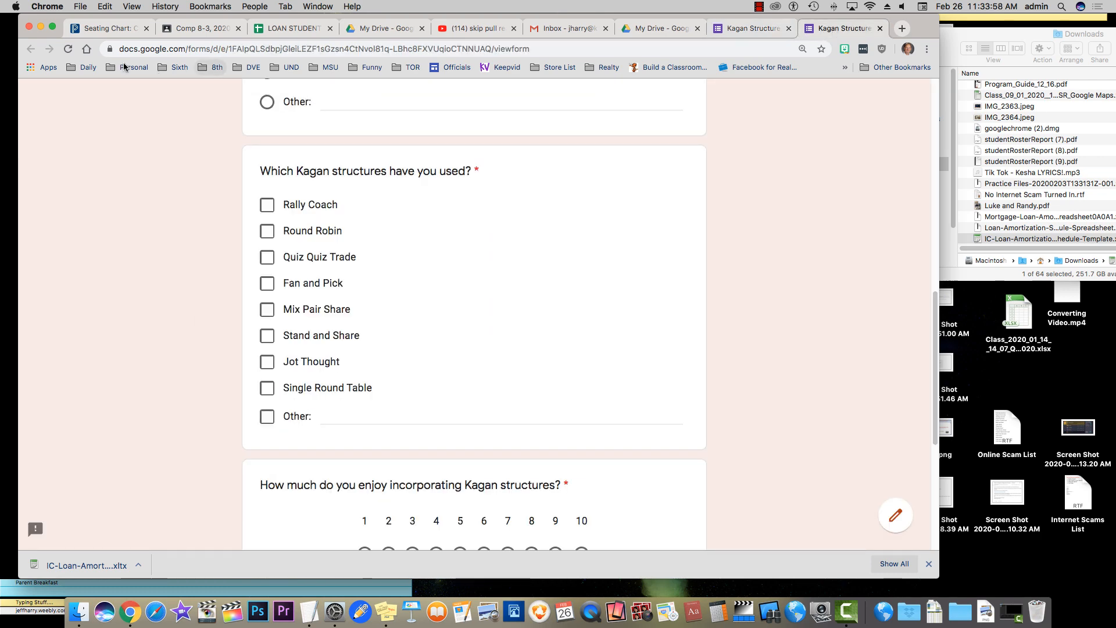
click(69, 49)
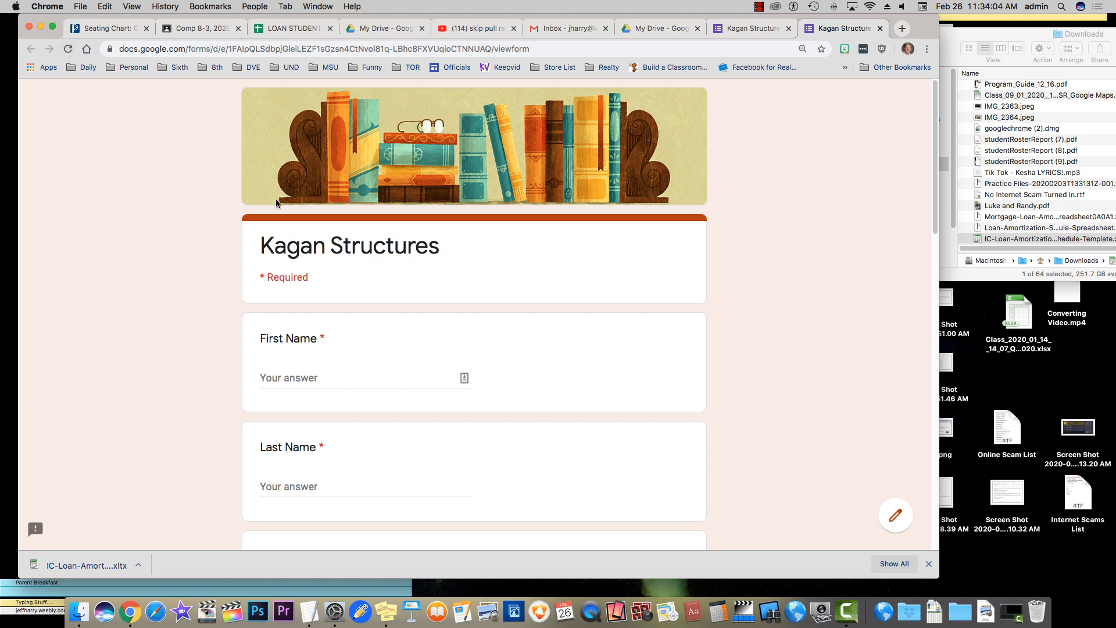
scroll(234, 204, down, 1)
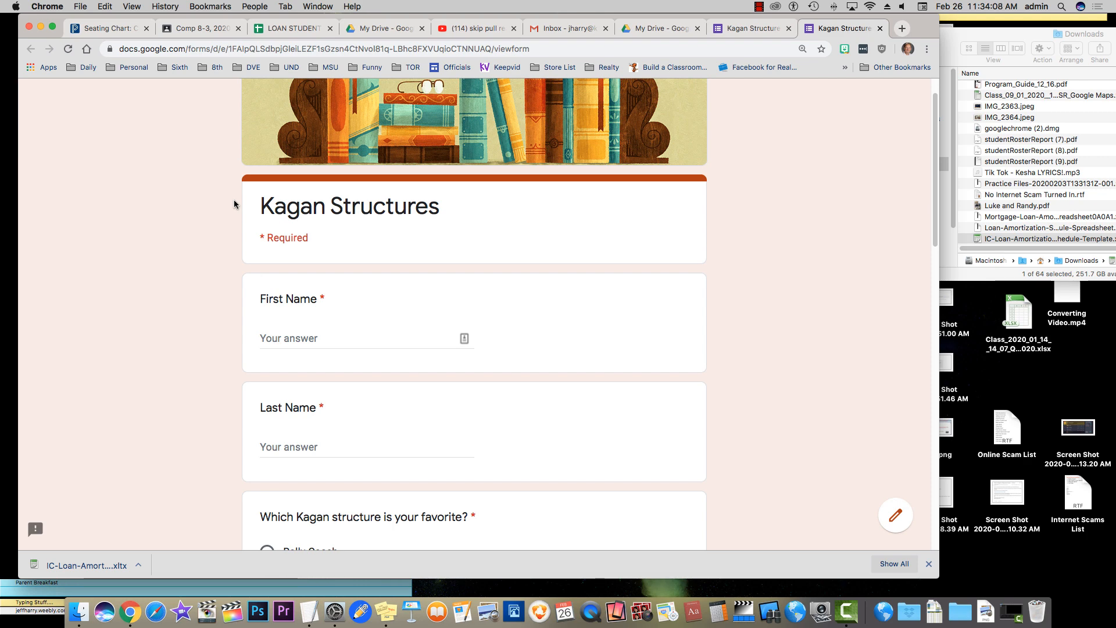
scroll(234, 204, down, 15)
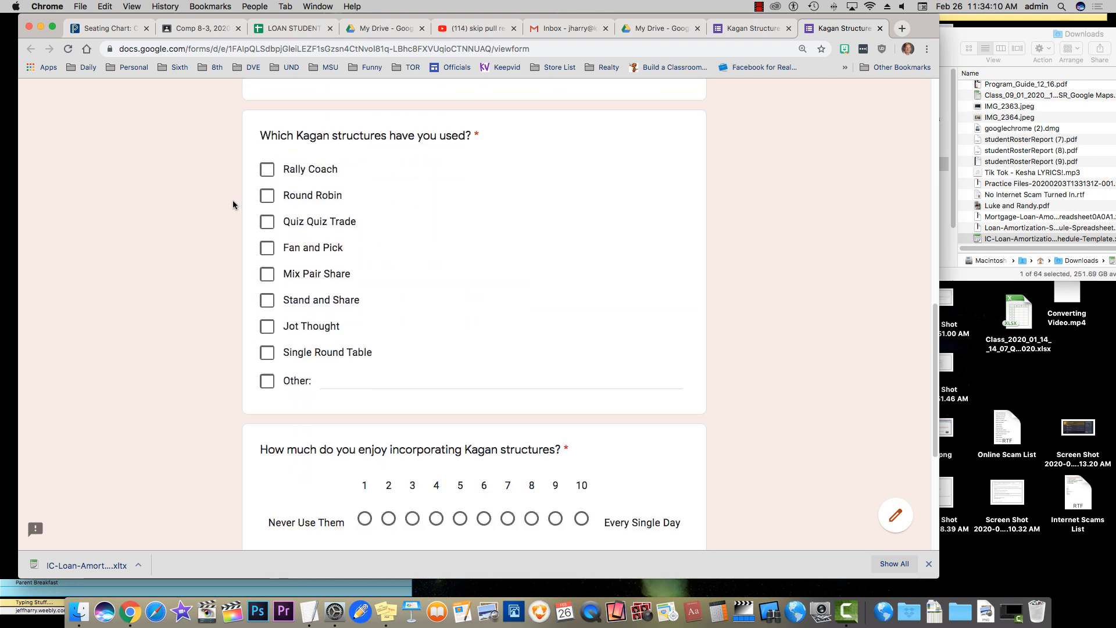
scroll(233, 203, down, 7)
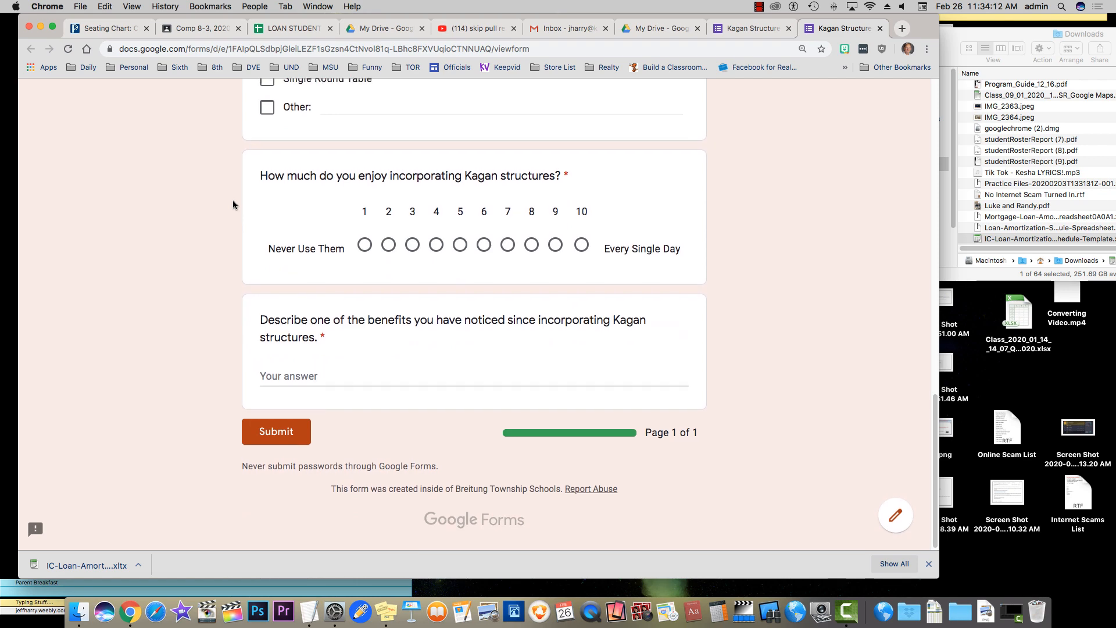
scroll(233, 204, up, 20)
scroll(232, 204, down, 3)
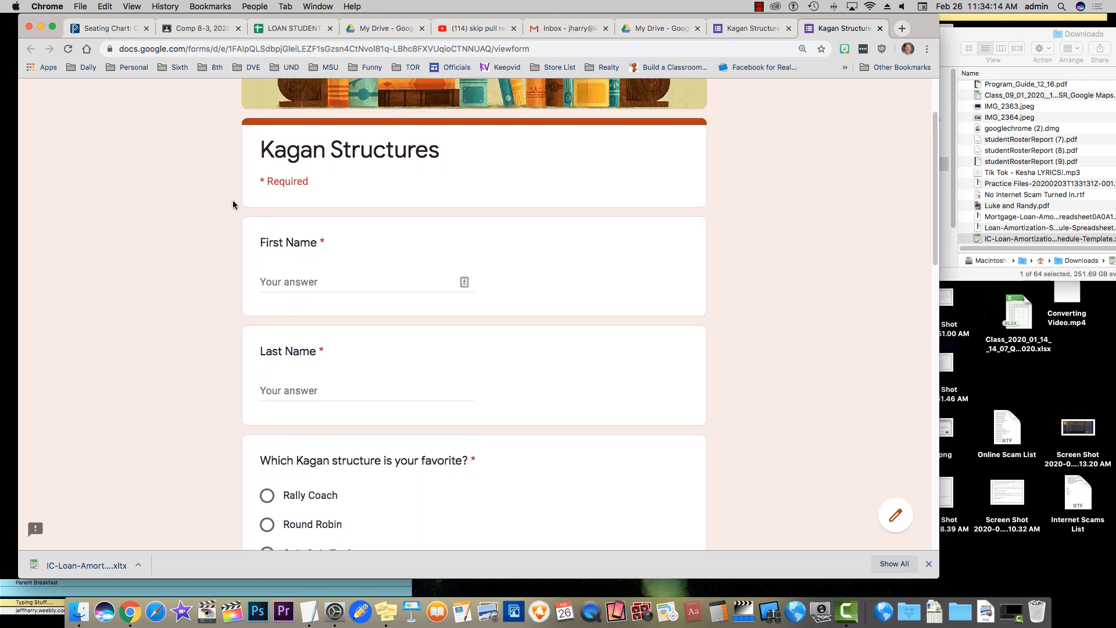
Enter the respondent's first and last name in the test response
click(289, 281)
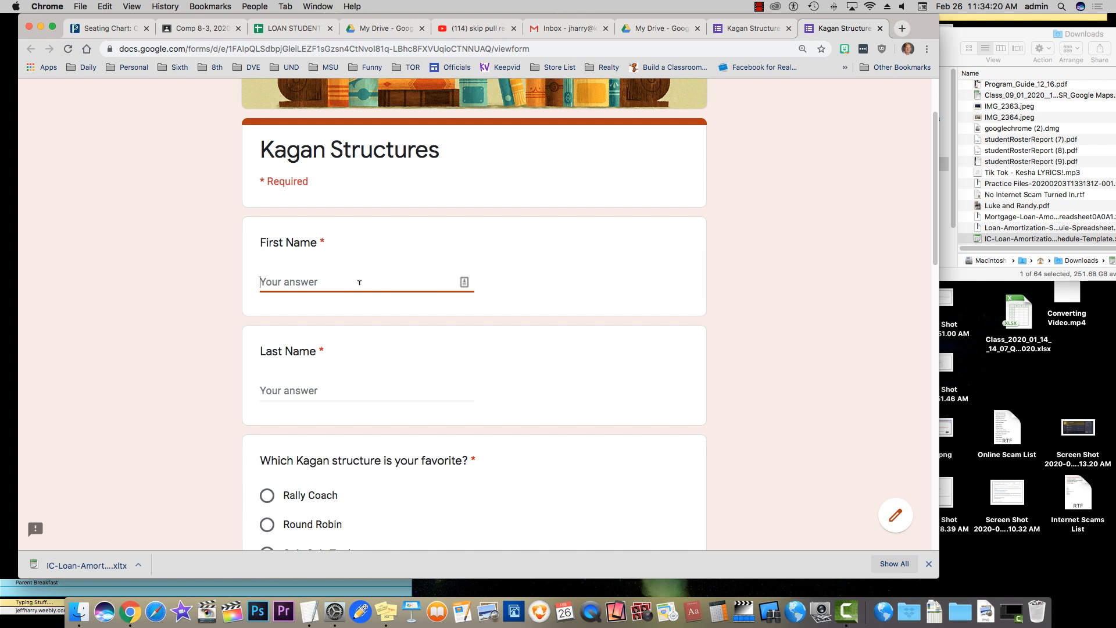
key(Tab)
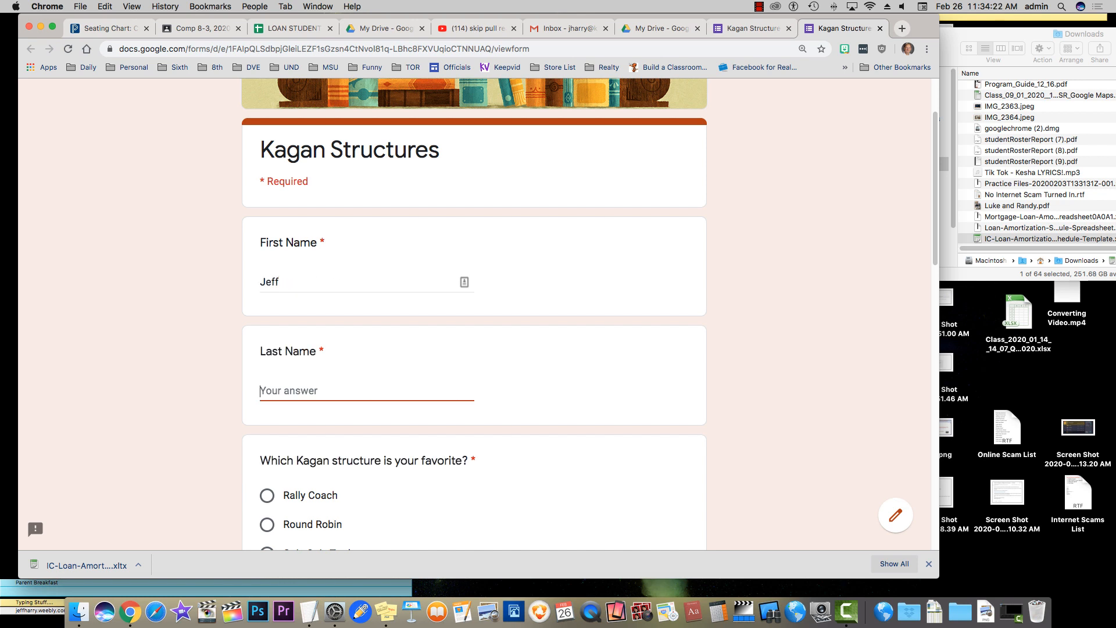
scroll(349, 282, down, 5)
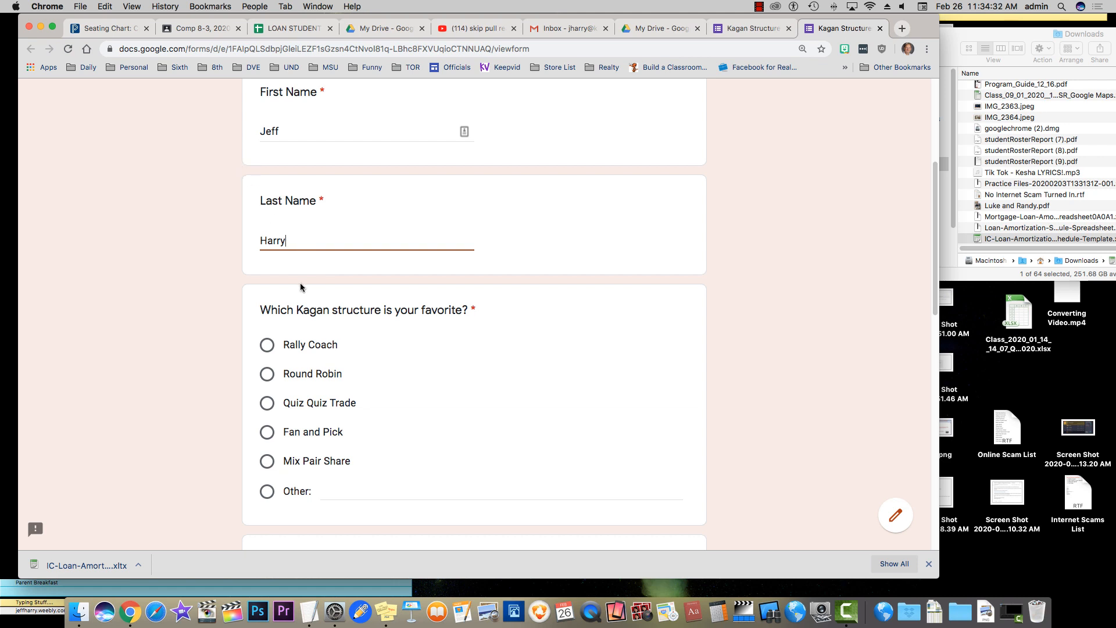
Choose Mix Pair Share as favourite, tick Rally Coach, Fan and Pick and Mix Pair Share, and rate 8
click(266, 462)
scroll(193, 367, down, 5)
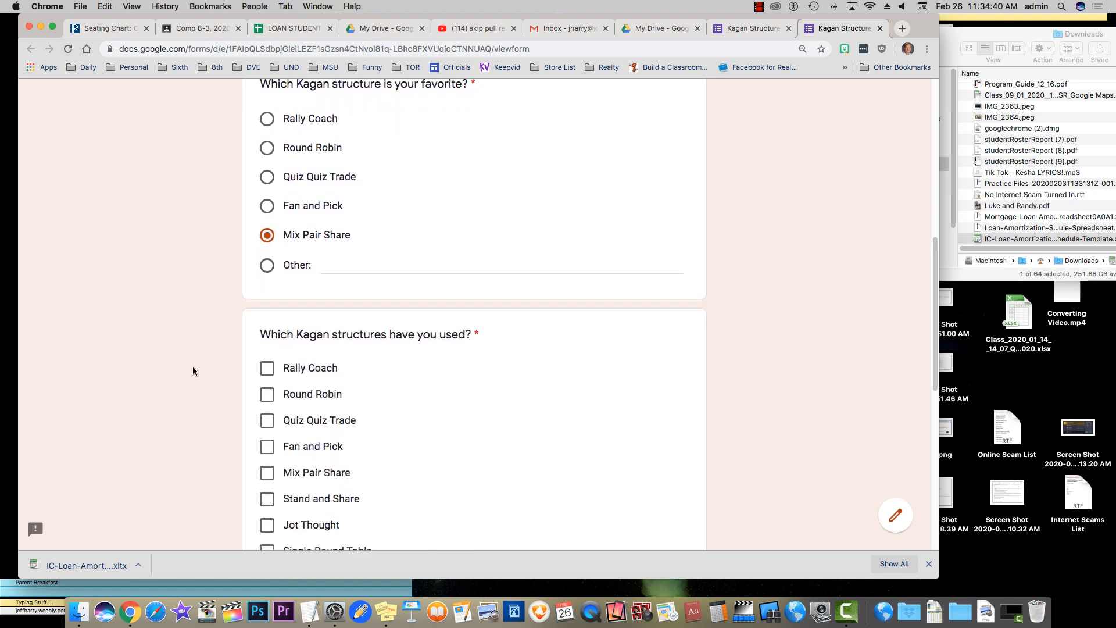
click(267, 292)
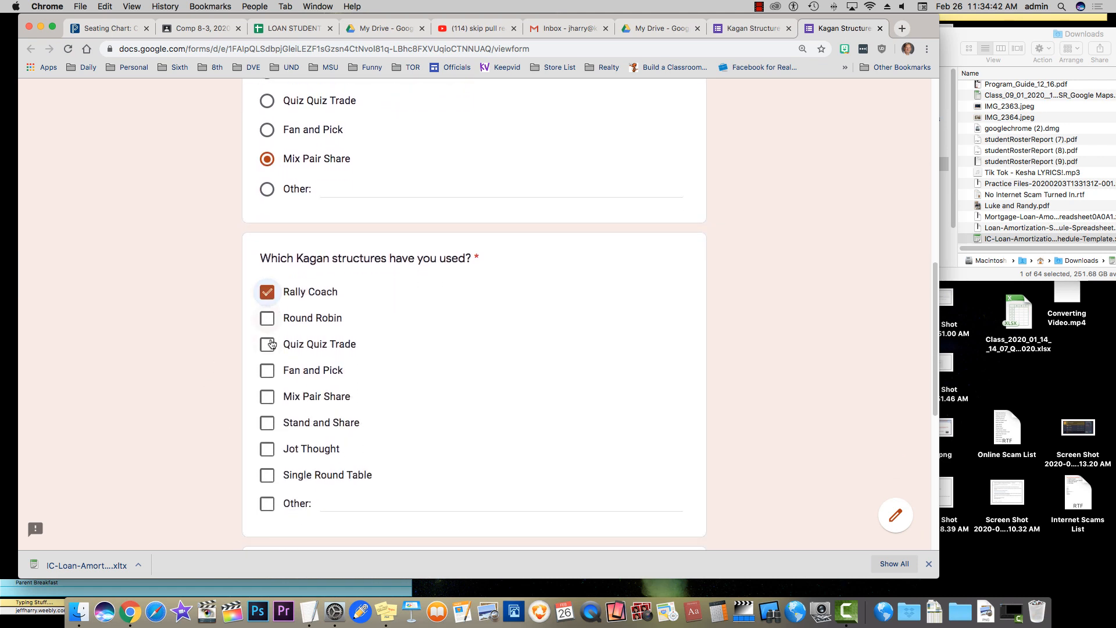
click(268, 373)
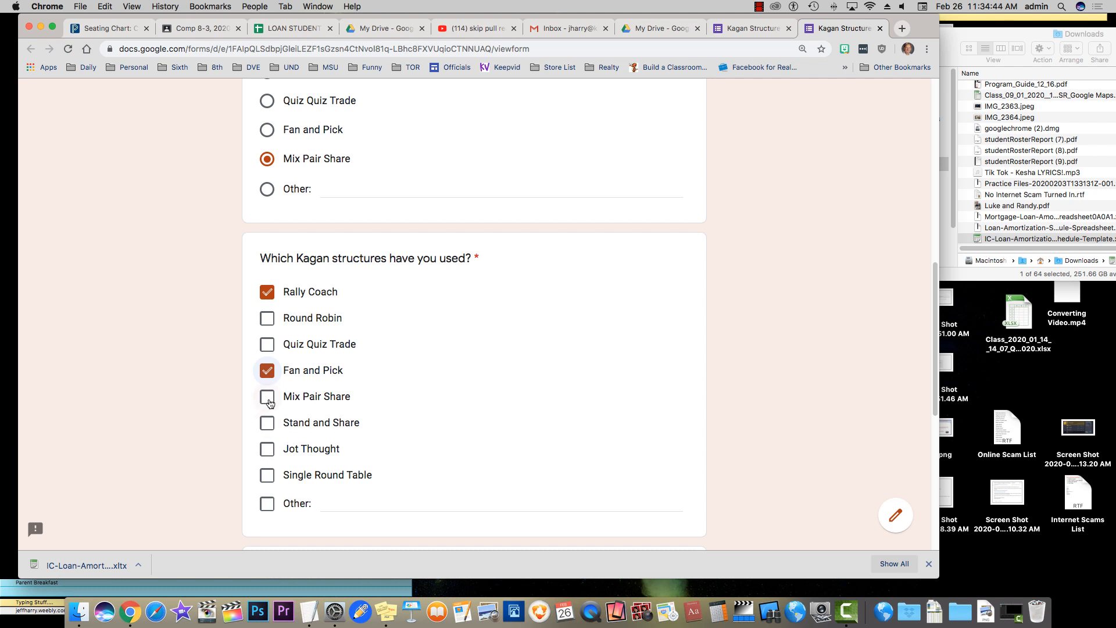
click(245, 394)
scroll(199, 344, down, 3)
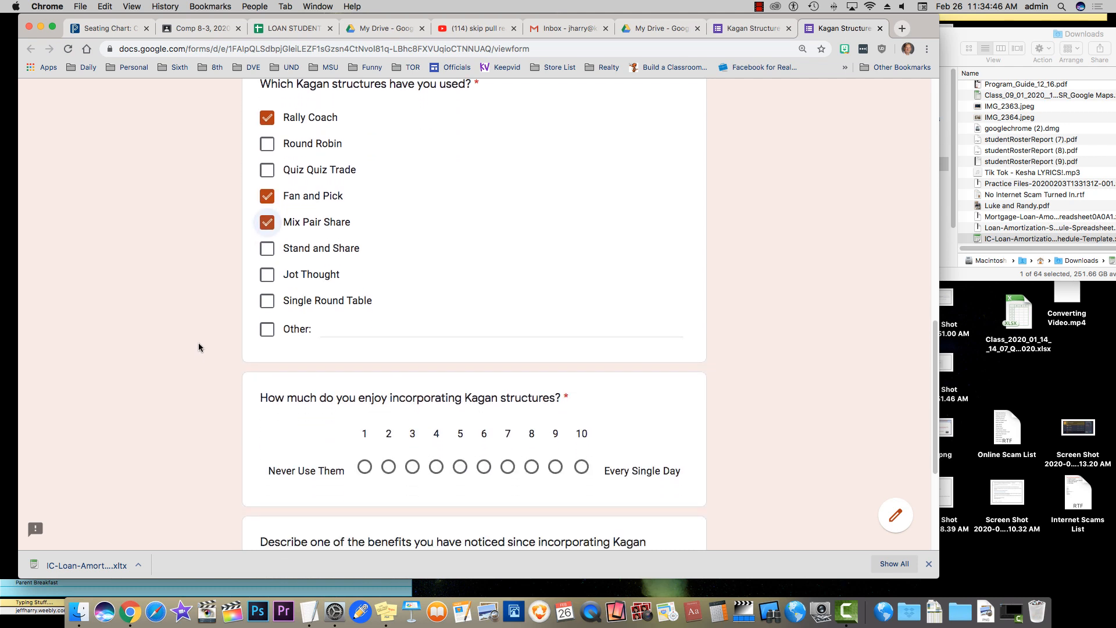
scroll(176, 373, down, 2)
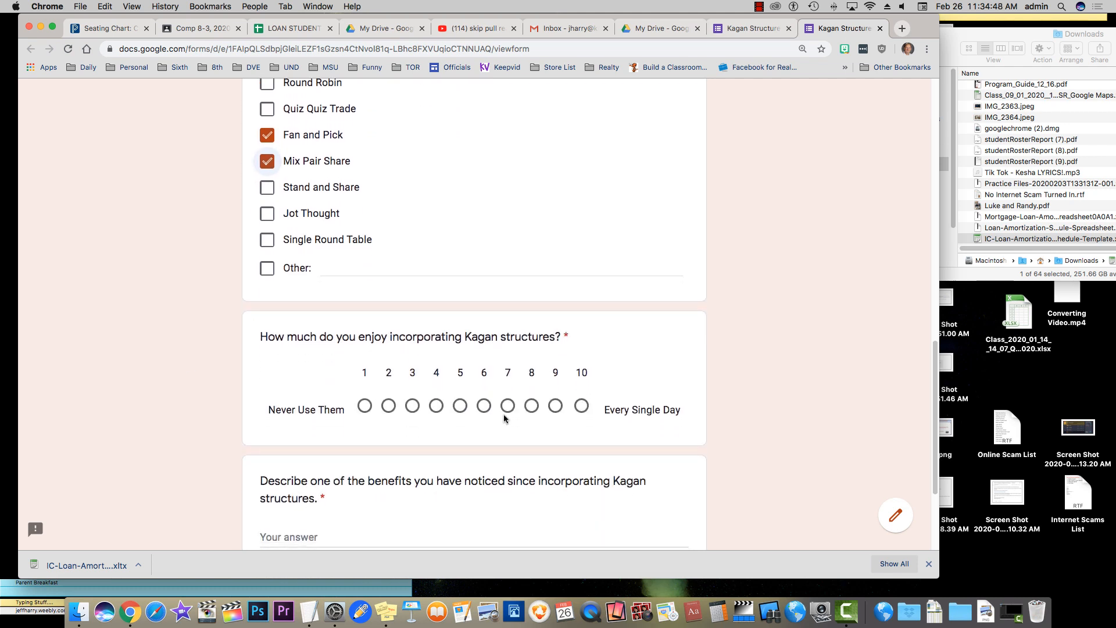
click(532, 407)
Answer the benefits question with 'It has really increased student engagement.'
scroll(246, 343, down, 3)
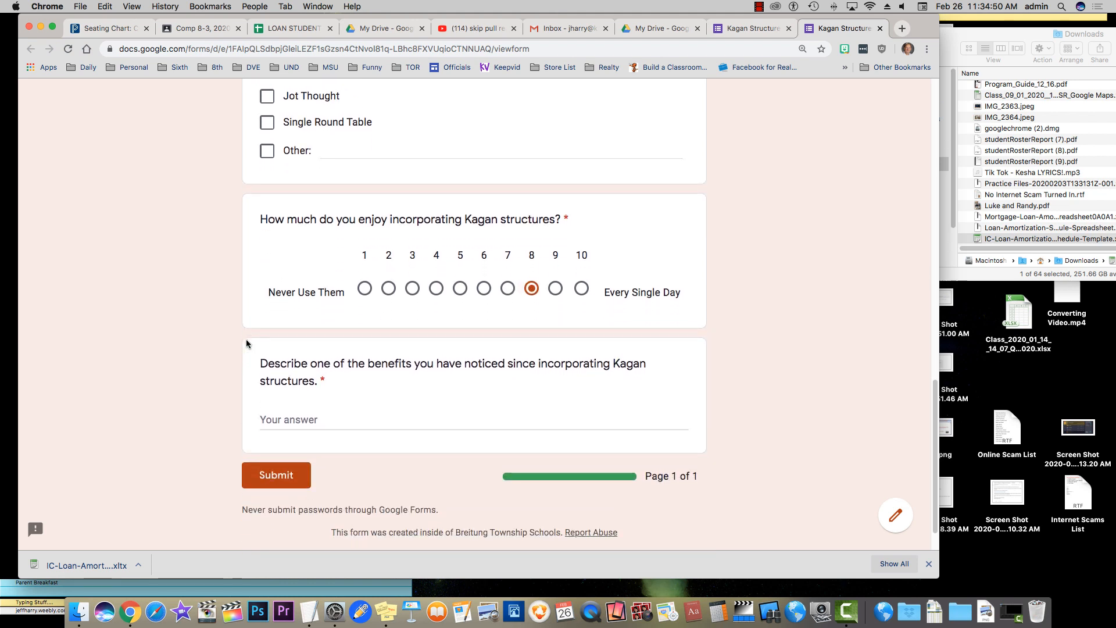
click(305, 408)
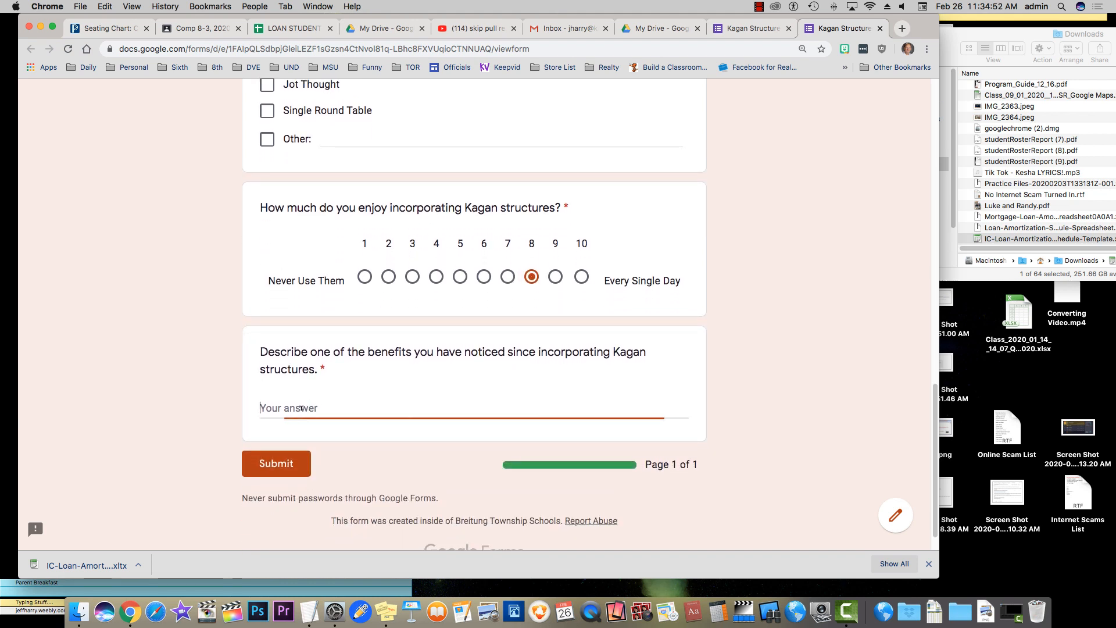
text(It has really )
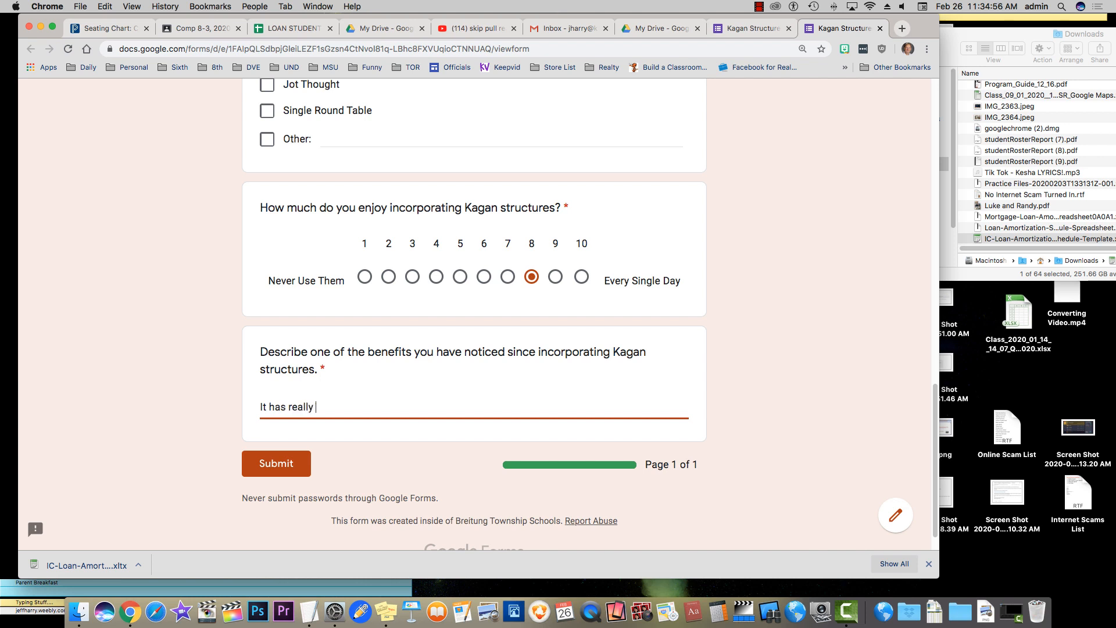
text(increased student enga)
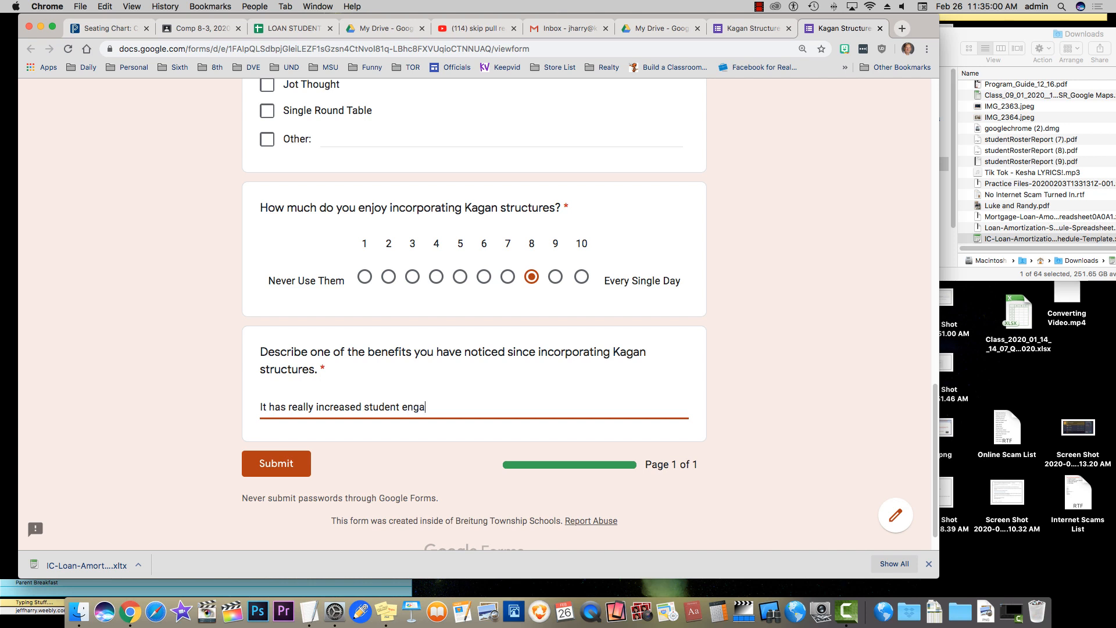
text(gement.)
Submit the completed test response from the Kagan Structures form preview
click(278, 463)
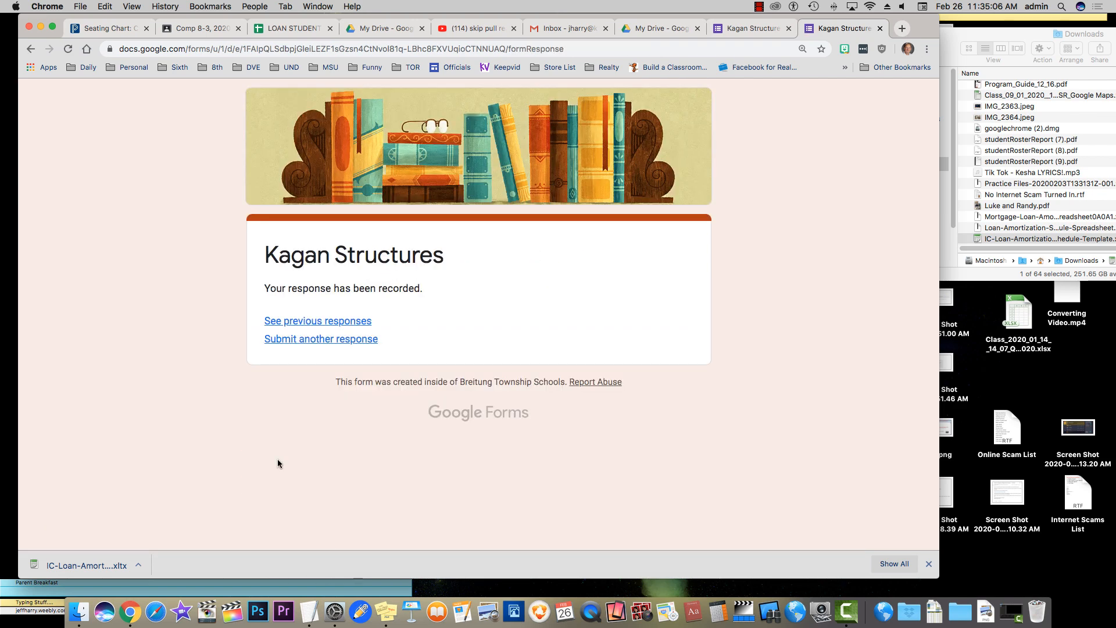